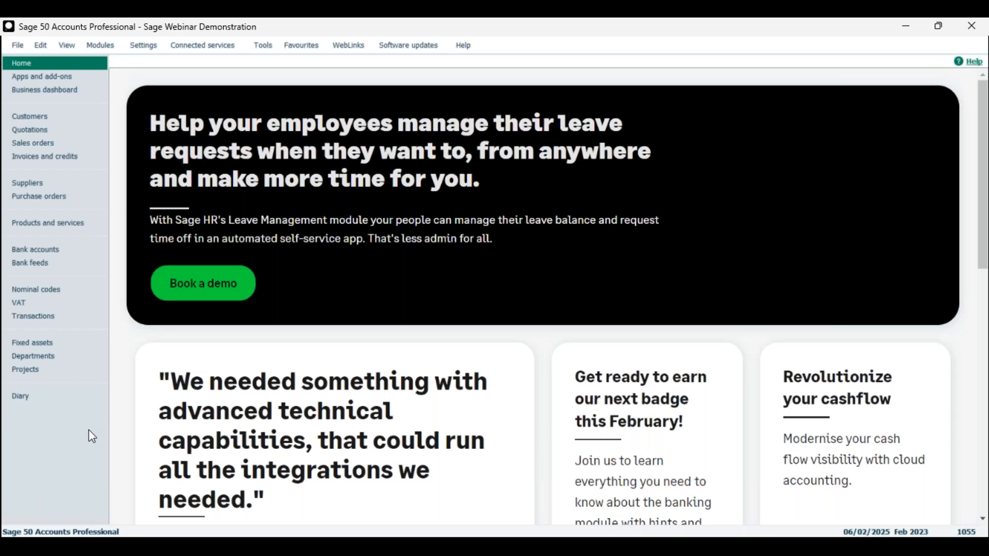
Step: Start a bank transfer in the bank accounts module from Bank Current Account to Savings
{"action": "left_click", "coordinate": [63, 252]}
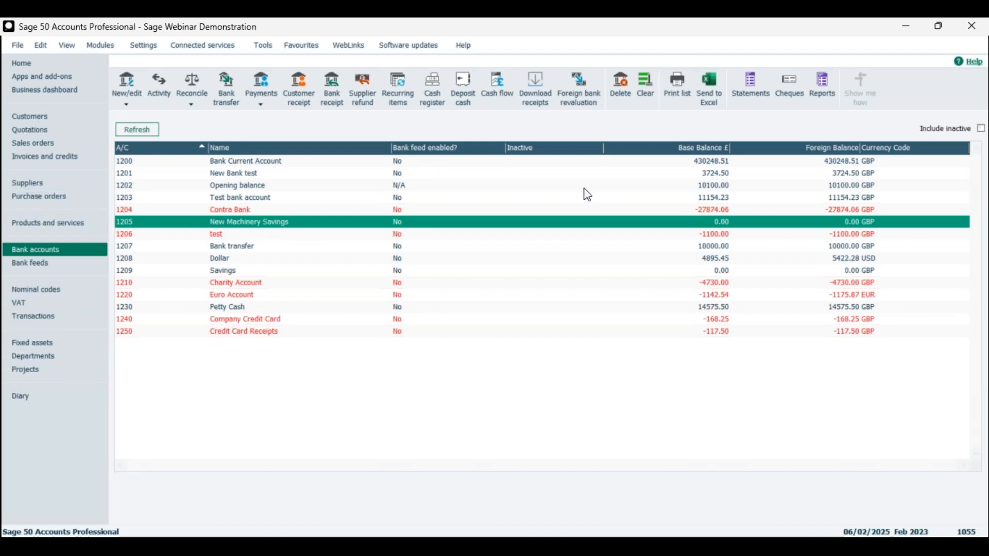
{"action": "left_click", "coordinate": [647, 90]}
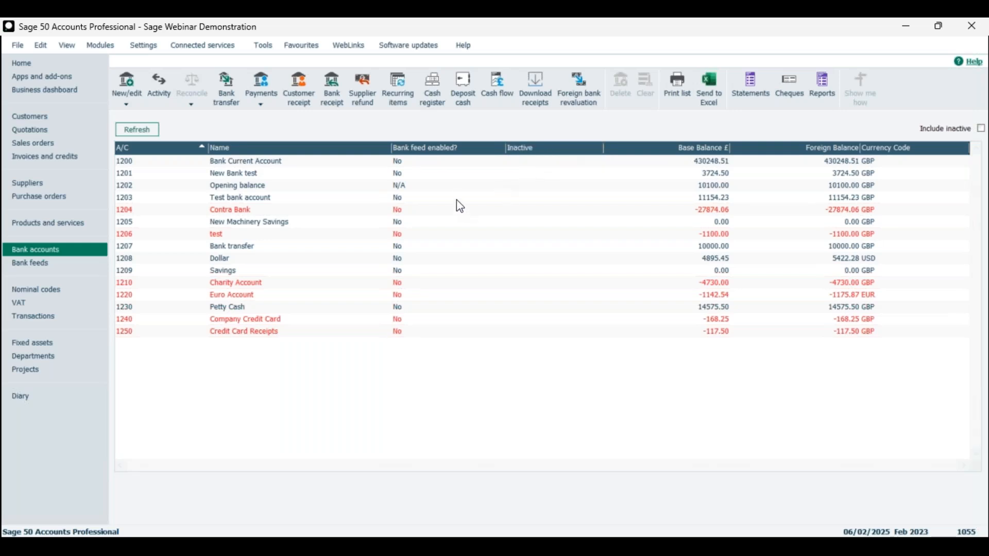
{"action": "left_click", "coordinate": [232, 89]}
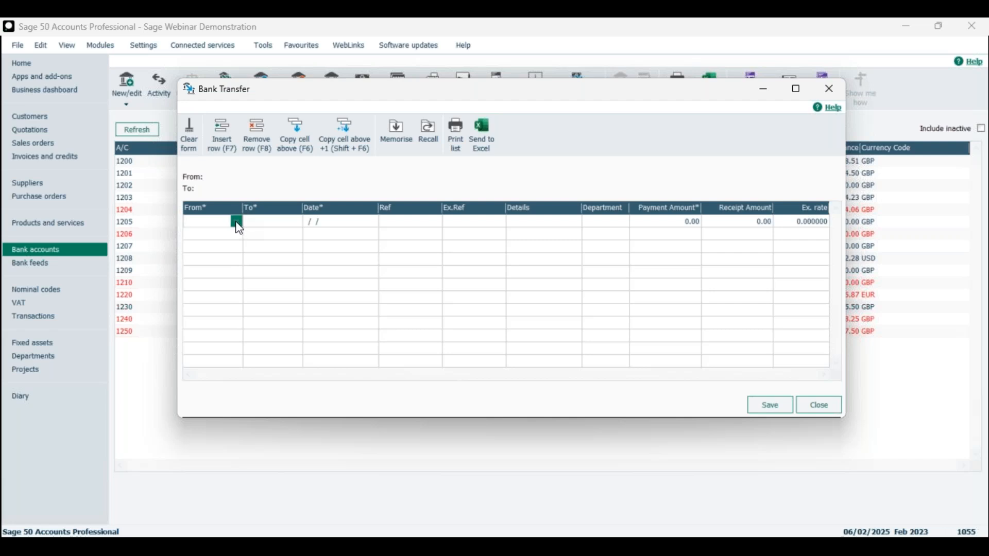
{"action": "left_click", "coordinate": [237, 221]}
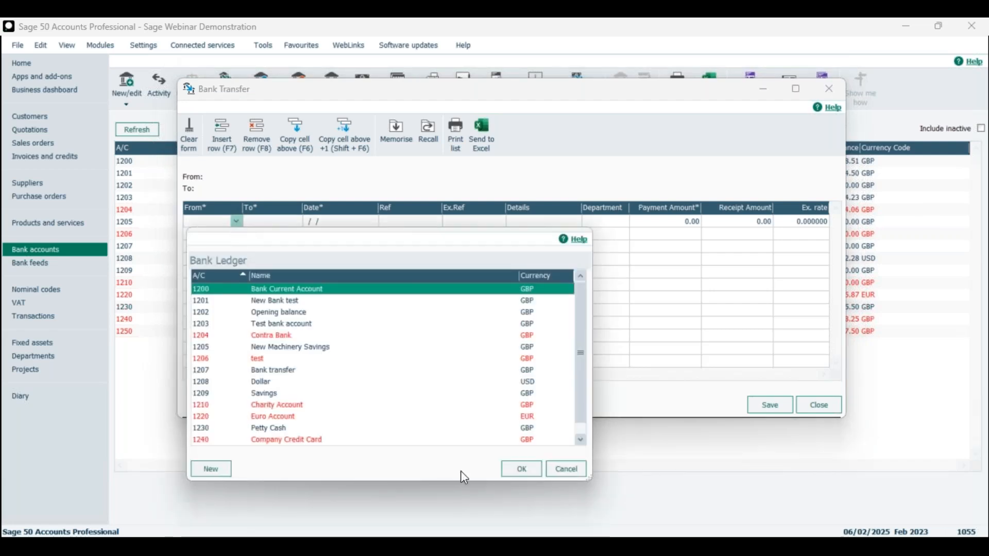
{"action": "left_click", "coordinate": [515, 470]}
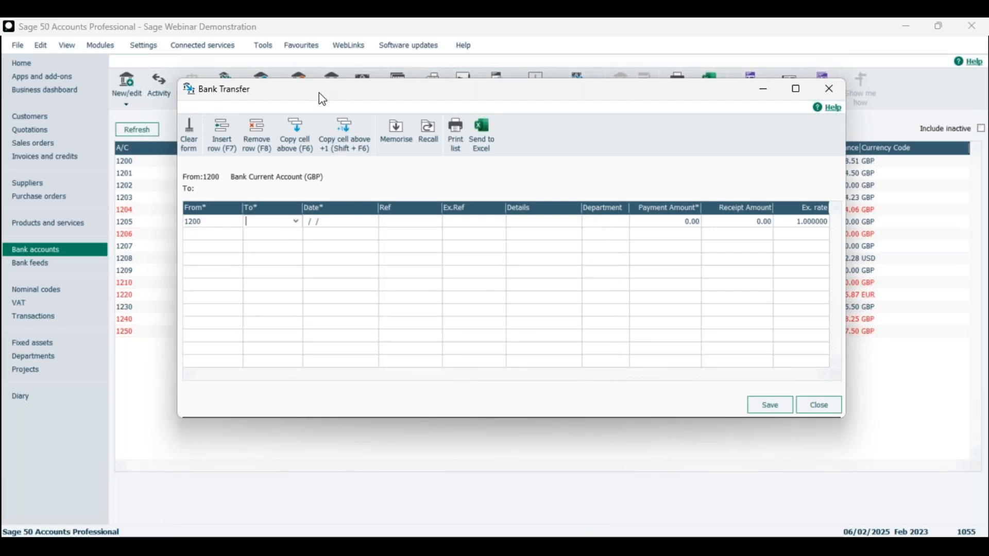
{"action": "left_click_drag", "start_coordinate": [319, 96], "coordinate": [292, 112]}
{"action": "left_click", "coordinate": [290, 240]}
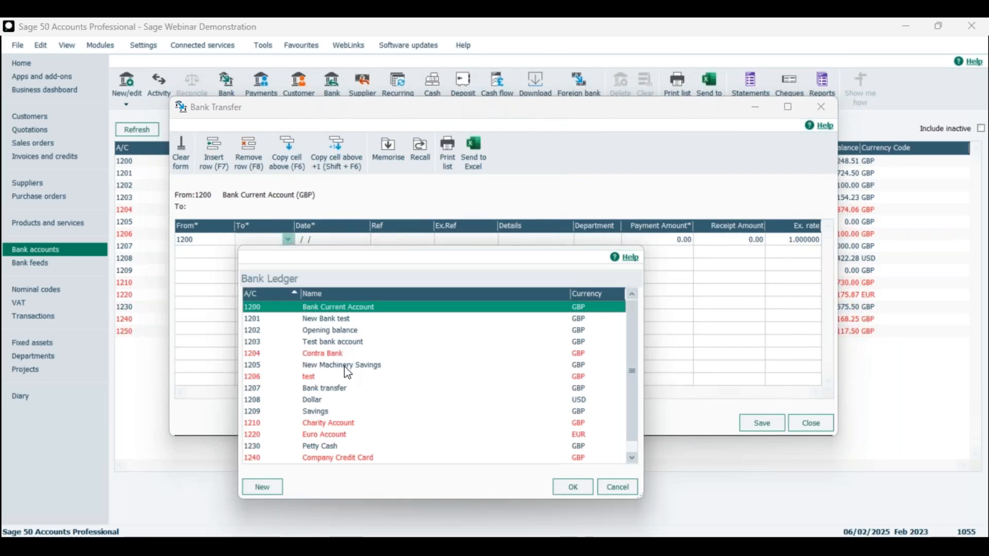
{"action": "left_click", "coordinate": [319, 413]}
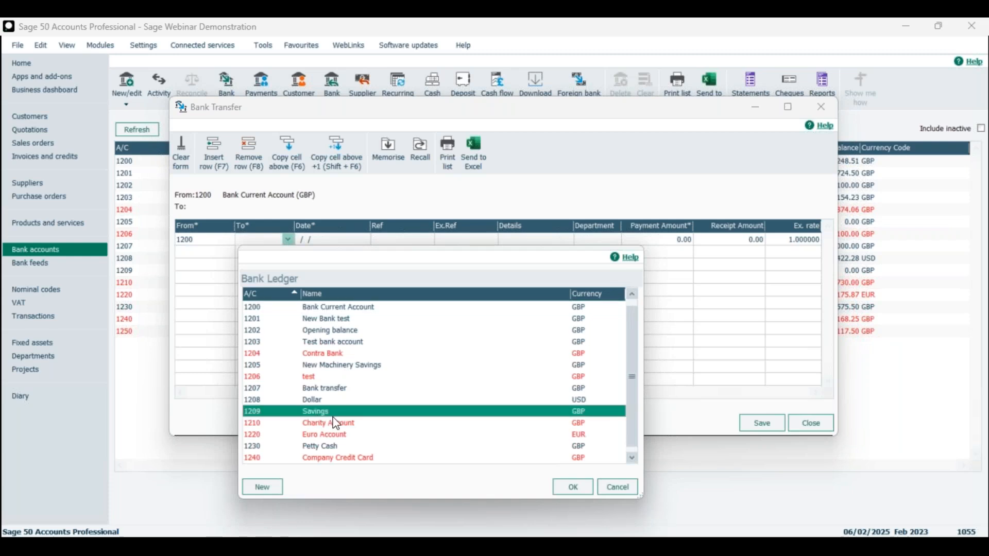
{"action": "left_click", "coordinate": [574, 488]}
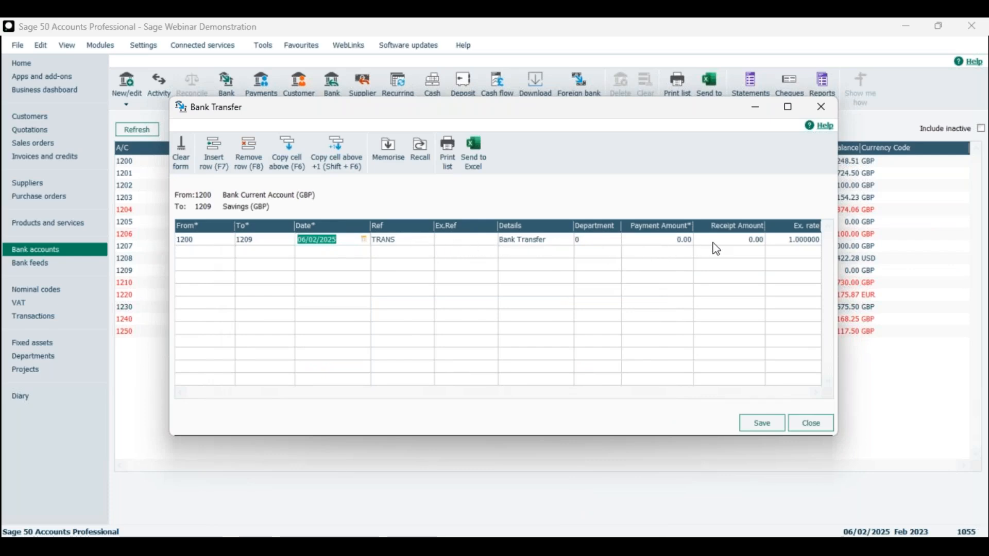
Step: Set the transfer's payment amount to 100, save it despite the date outside the financial year, and close the form
{"action": "left_click", "coordinate": [670, 247]}
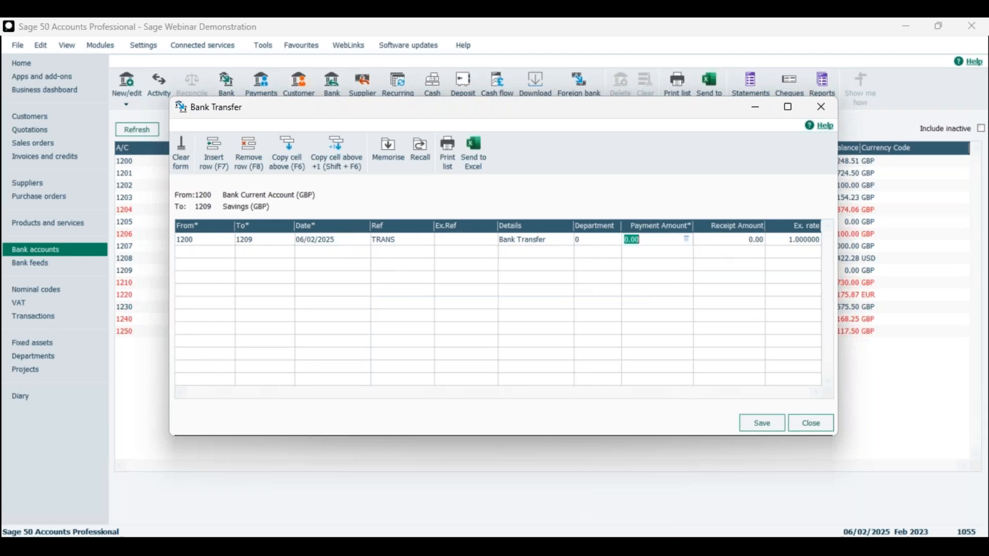
{"action": "type", "text": "100"}
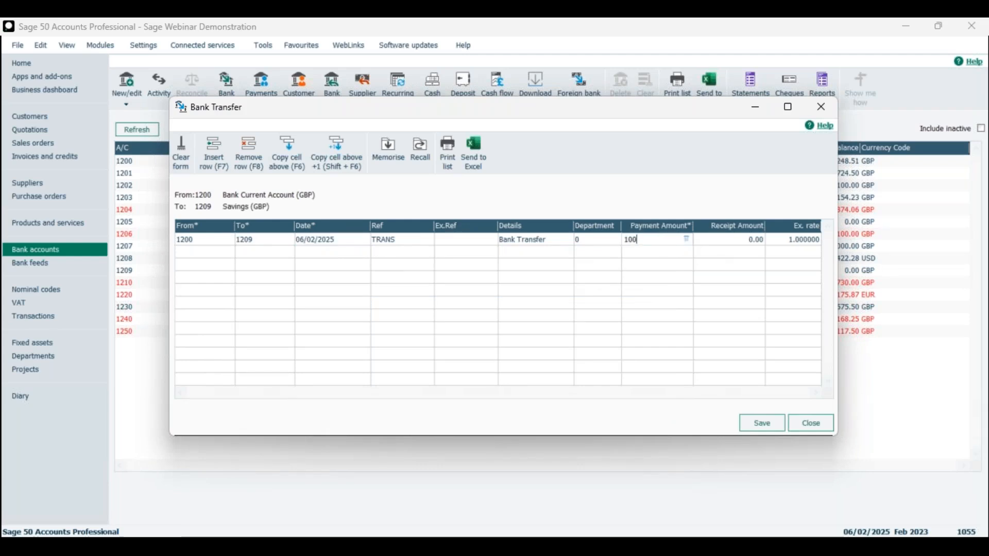
{"action": "left_click", "coordinate": [767, 430]}
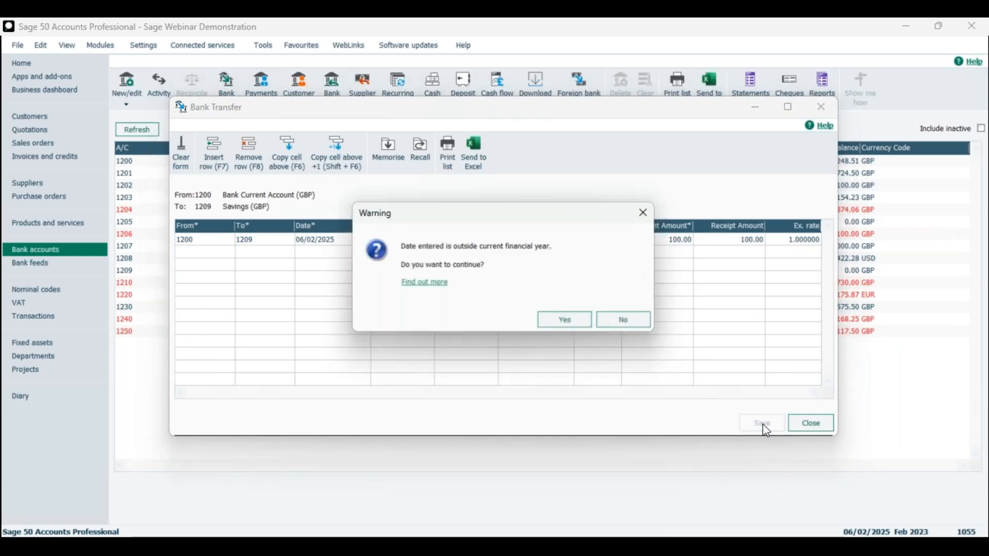
{"action": "left_click", "coordinate": [570, 317]}
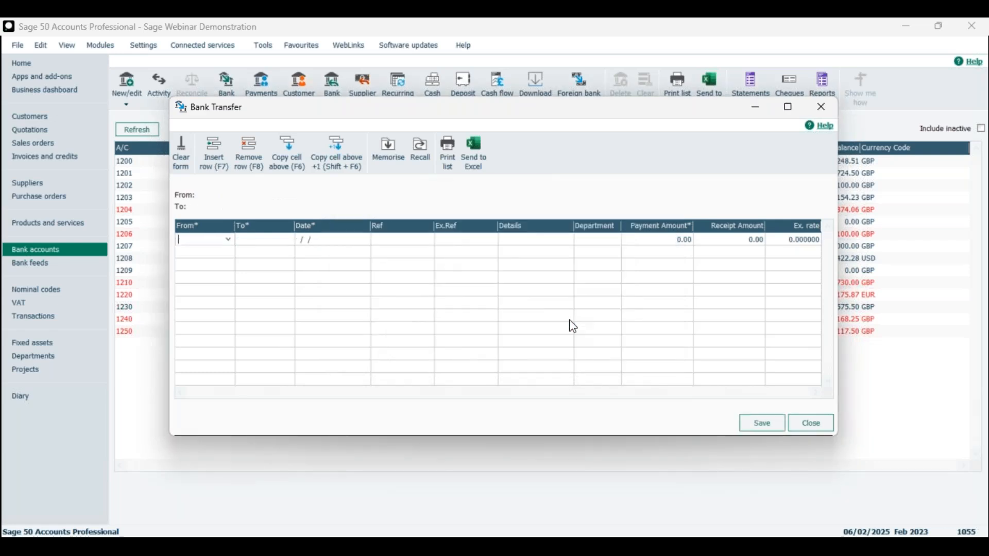
{"action": "left_click", "coordinate": [813, 424]}
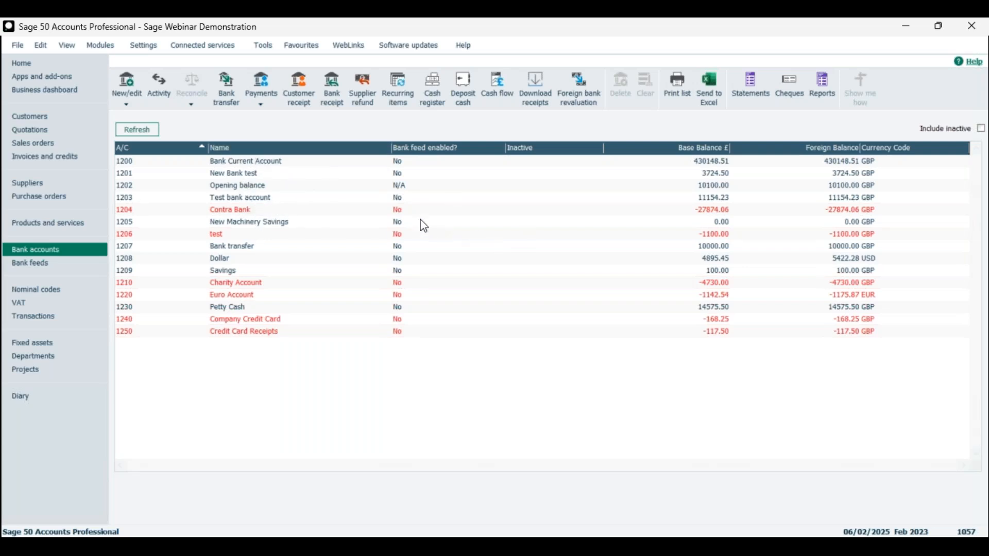
Step: Review both journal lines of the latest bank transfer in the Bank Current Account activity
{"action": "left_click", "coordinate": [433, 224]}
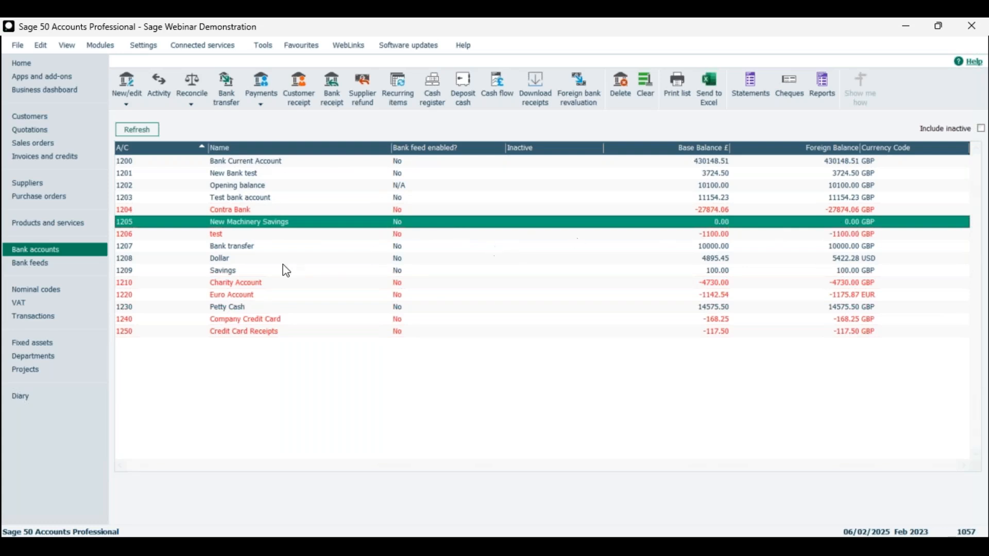
{"action": "left_click", "coordinate": [256, 272]}
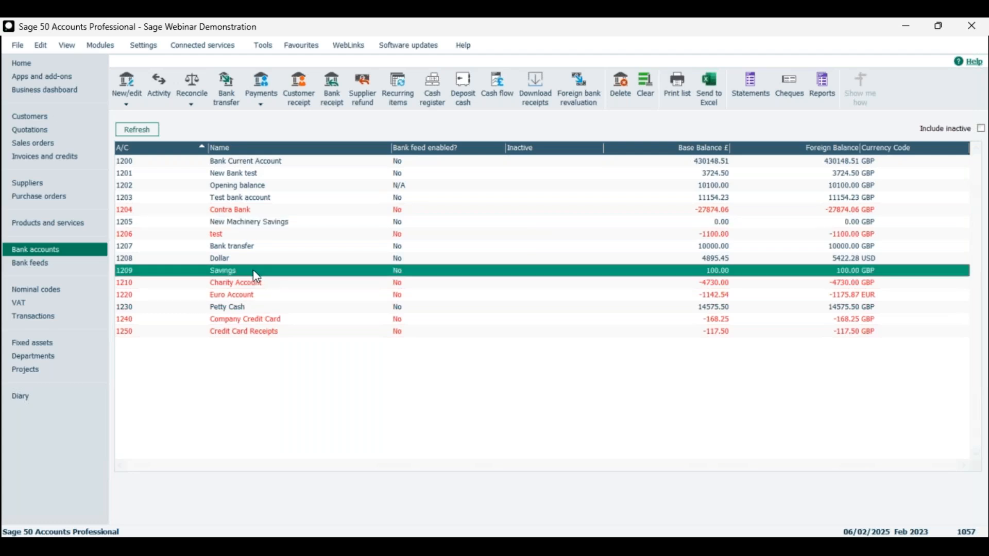
{"action": "left_click", "coordinate": [233, 164]}
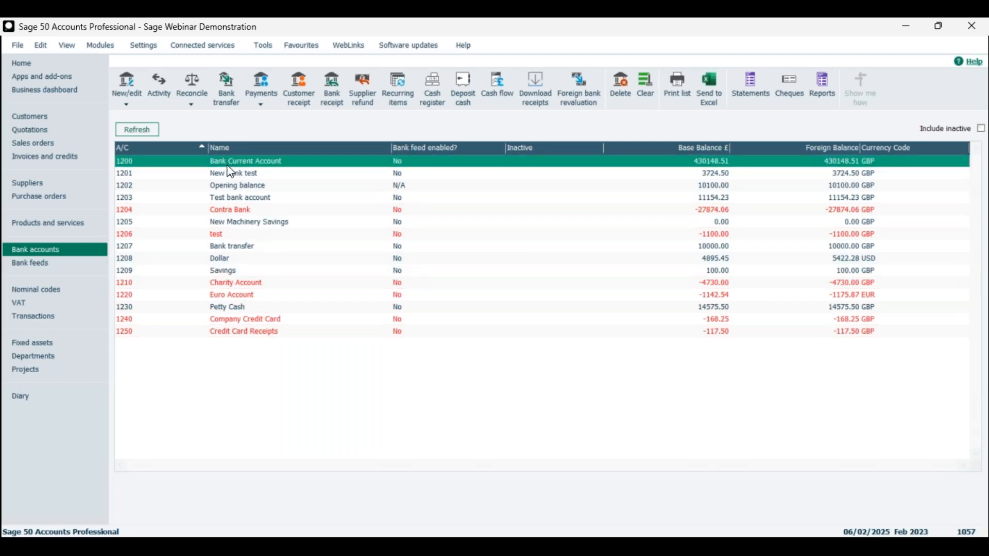
{"action": "left_click", "coordinate": [160, 82]}
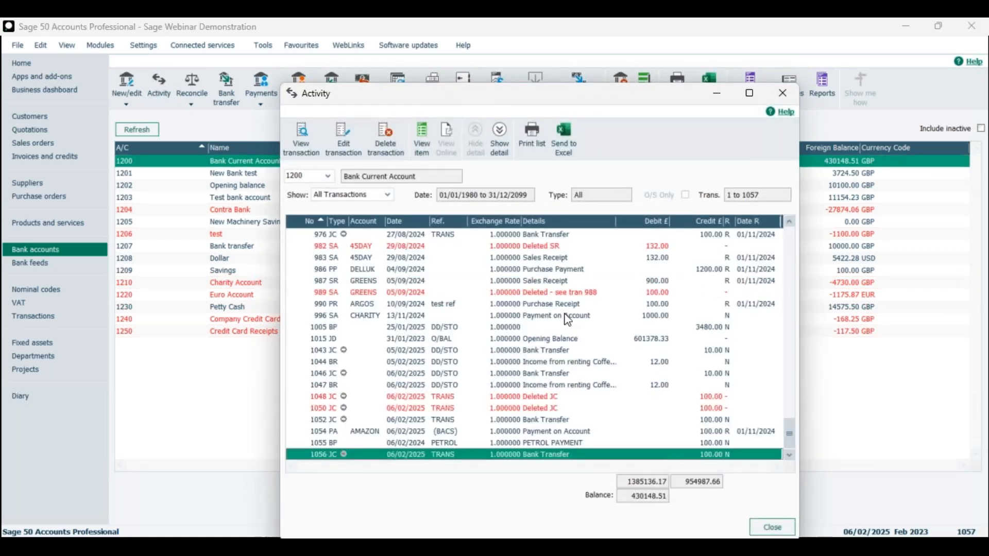
{"action": "double_click", "coordinate": [436, 456]}
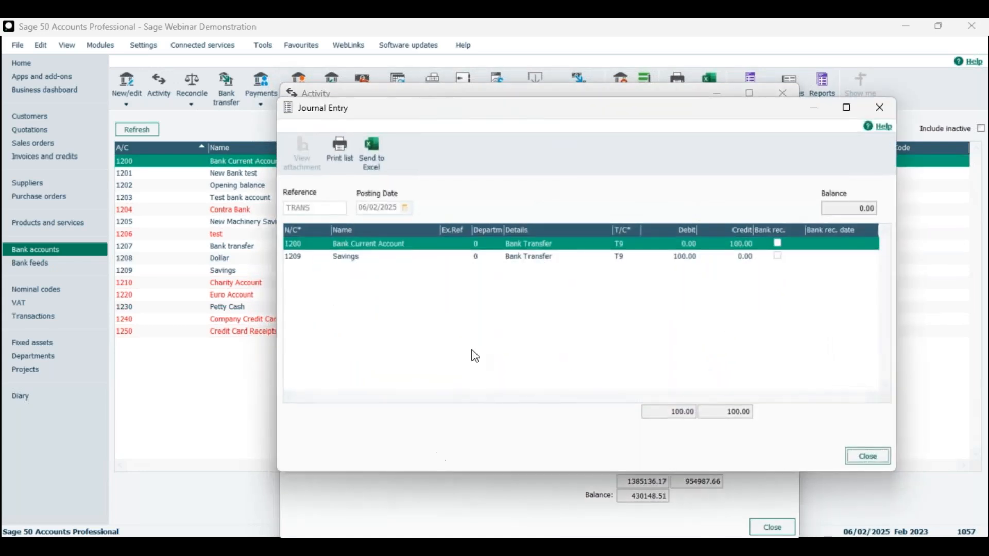
{"action": "left_click", "coordinate": [544, 258]}
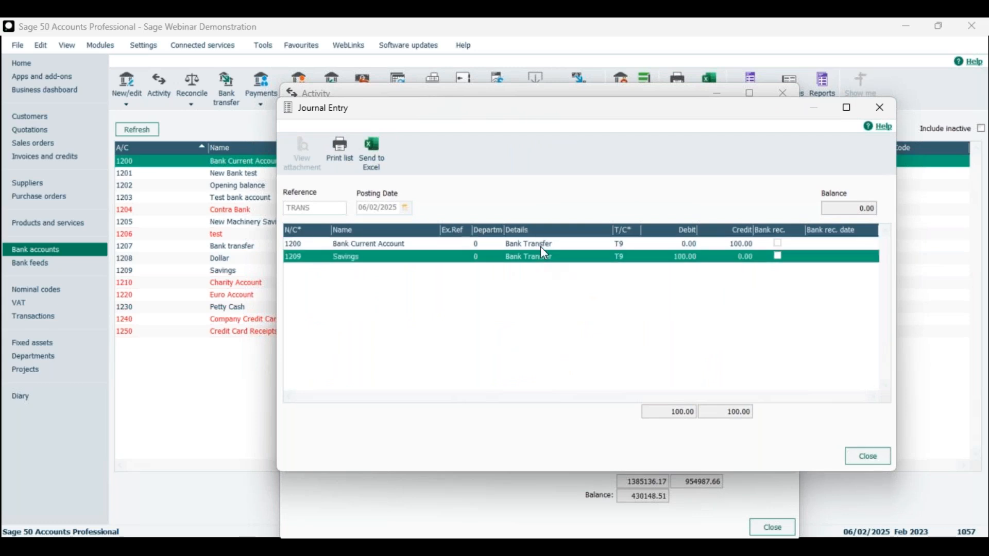
{"action": "left_click", "coordinate": [540, 246]}
{"action": "left_click", "coordinate": [524, 260]}
{"action": "left_click", "coordinate": [871, 456]}
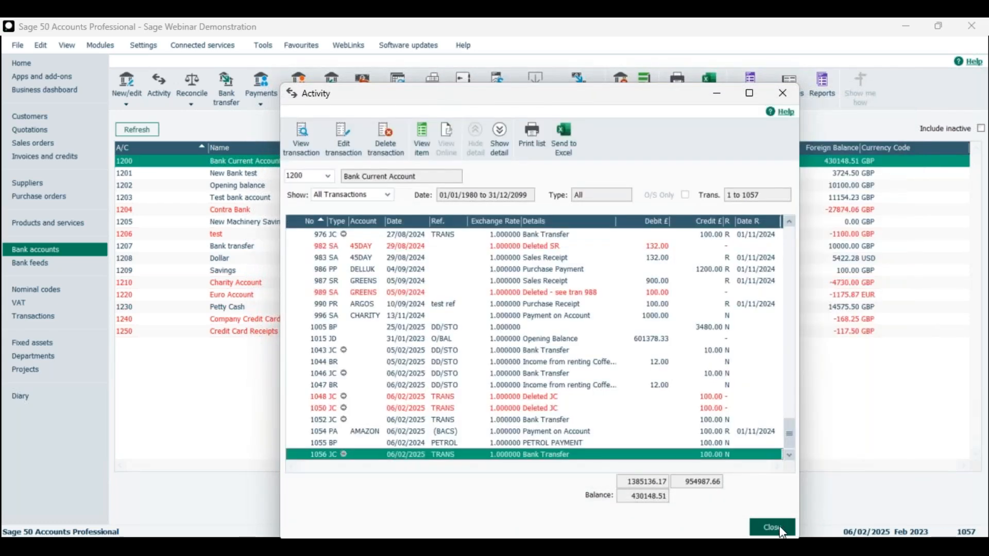
{"action": "left_click", "coordinate": [772, 527]}
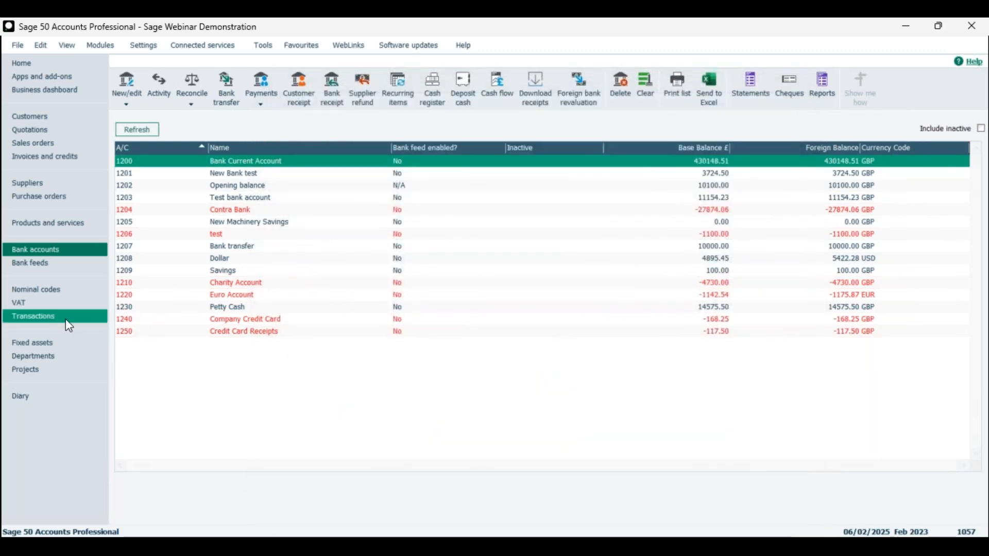
Step: Open the latest bank transfer from the full transaction list for editing, accepting the out-of-year date
{"action": "left_click", "coordinate": [66, 321]}
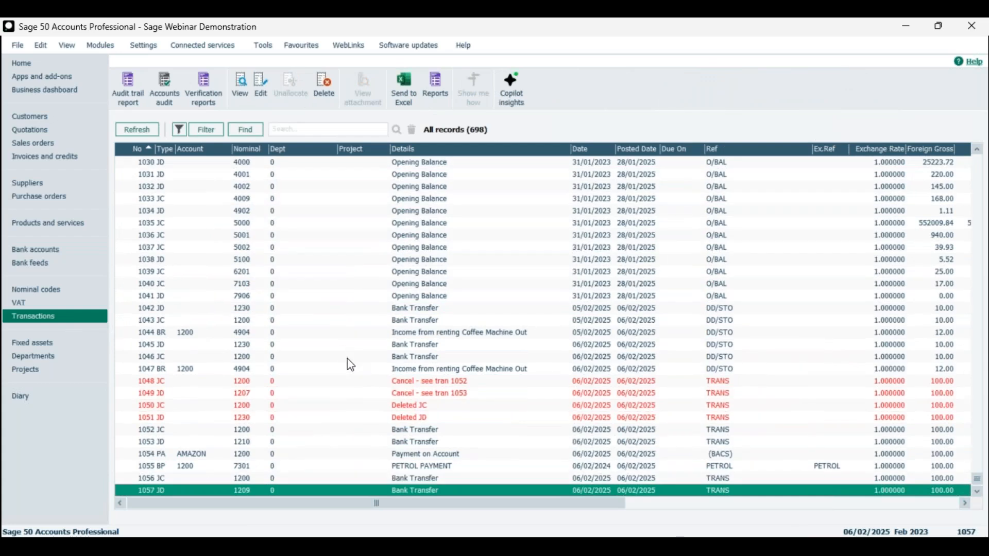
{"action": "left_click", "coordinate": [534, 479]}
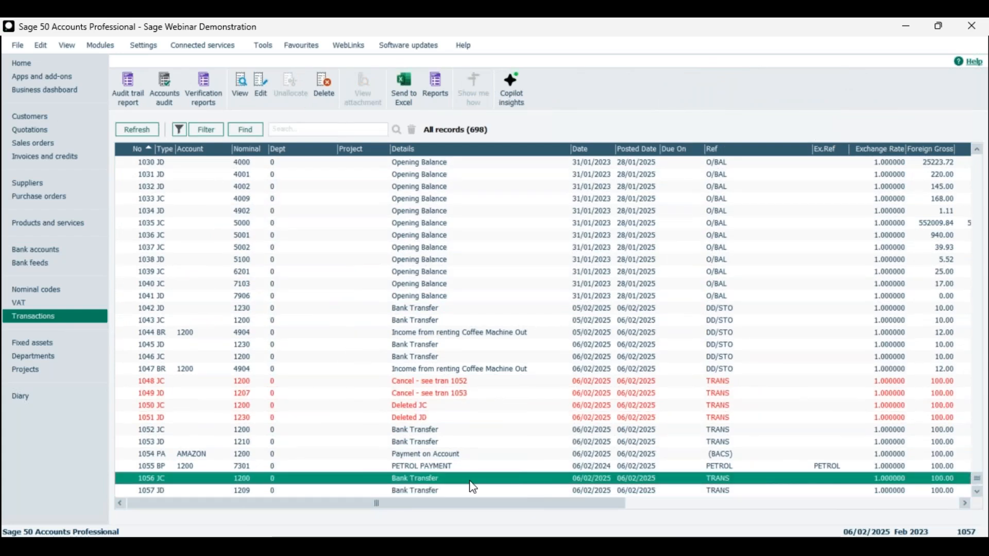
{"action": "right_click", "coordinate": [416, 493]}
{"action": "left_click", "coordinate": [411, 492]}
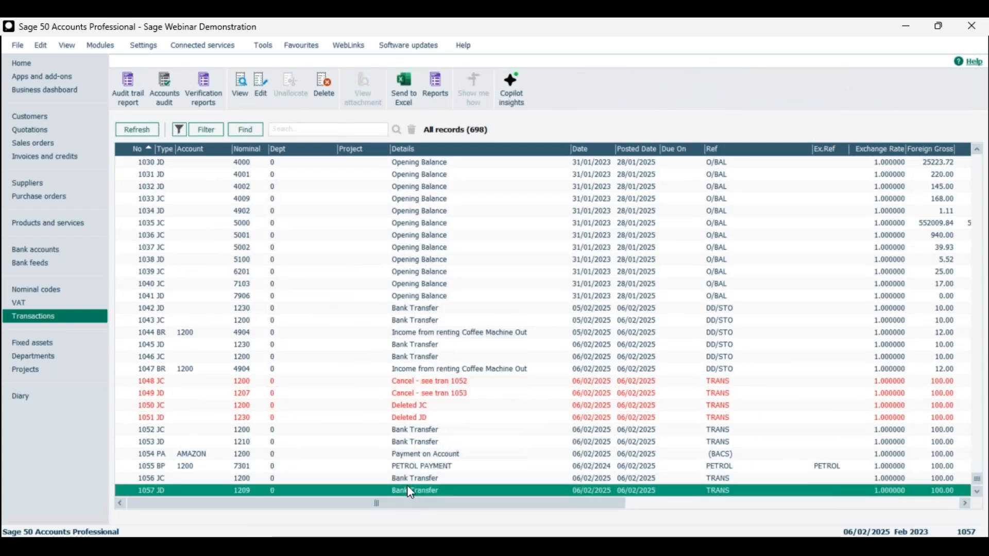
{"action": "left_click", "coordinate": [407, 480]}
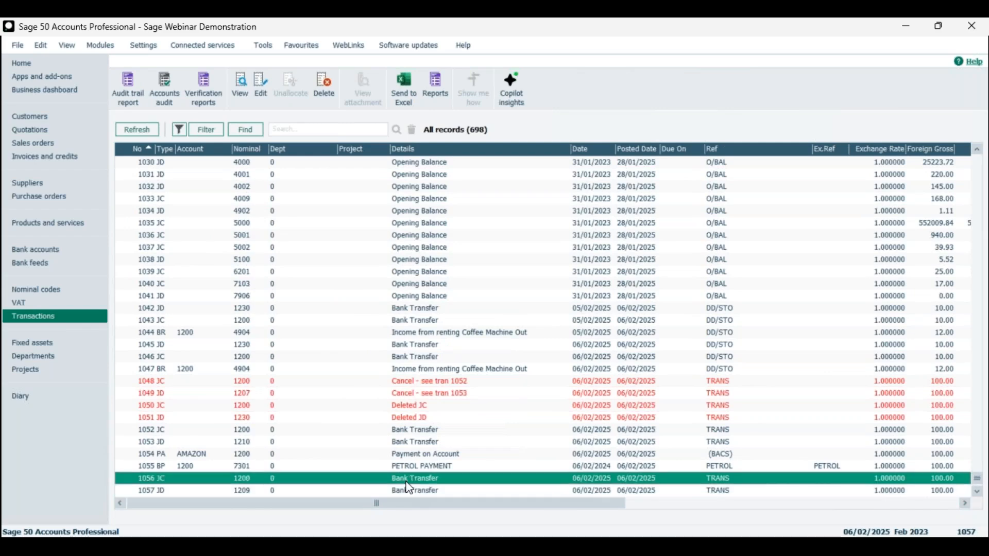
{"action": "left_click", "coordinate": [263, 92]}
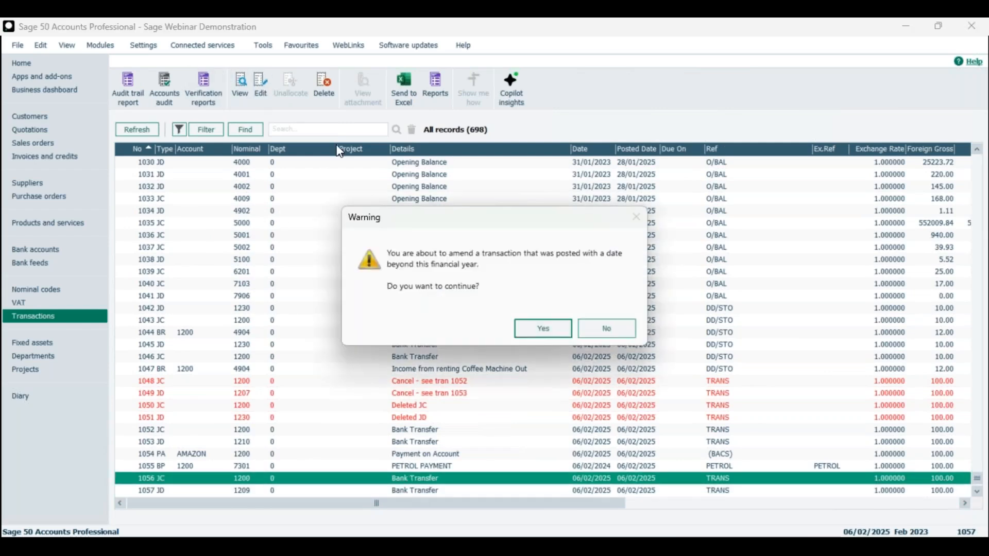
{"action": "left_click", "coordinate": [552, 329]}
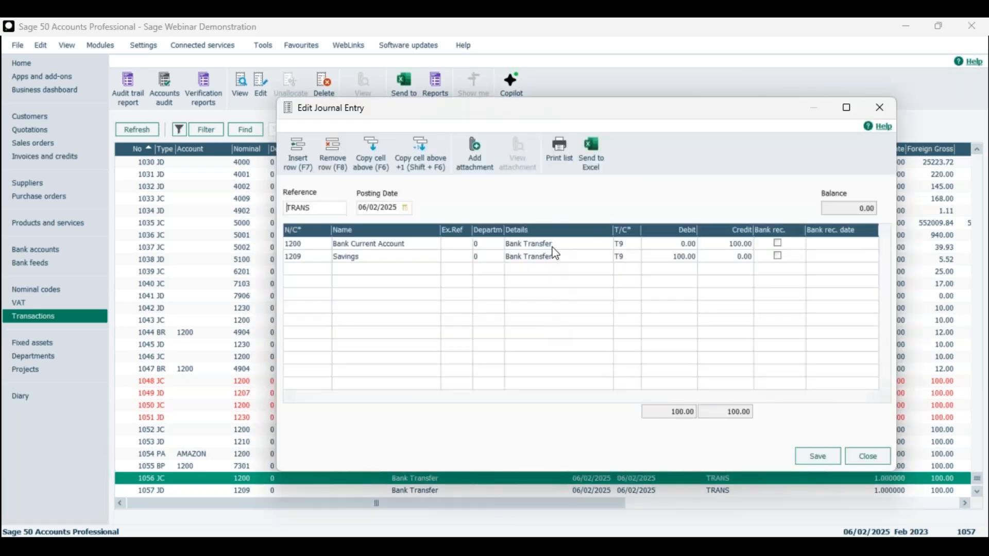
{"action": "left_click_drag", "start_coordinate": [596, 111], "coordinate": [477, 112]}
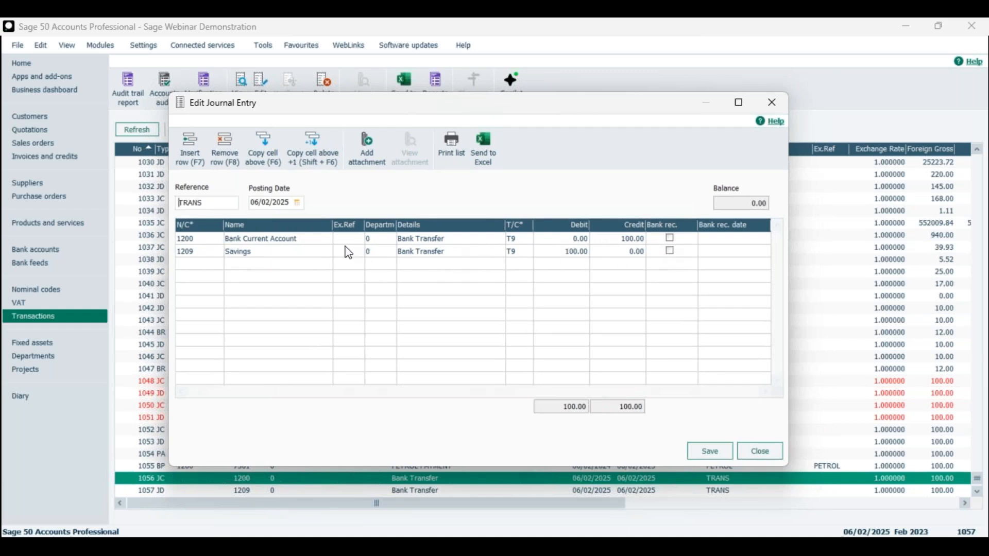
Step: Change the Savings line's nominal code to 1205 New Machinery Savings and save the journal despite the out-of-year date
{"action": "left_click", "coordinate": [194, 252]}
{"action": "left_click", "coordinate": [217, 252]}
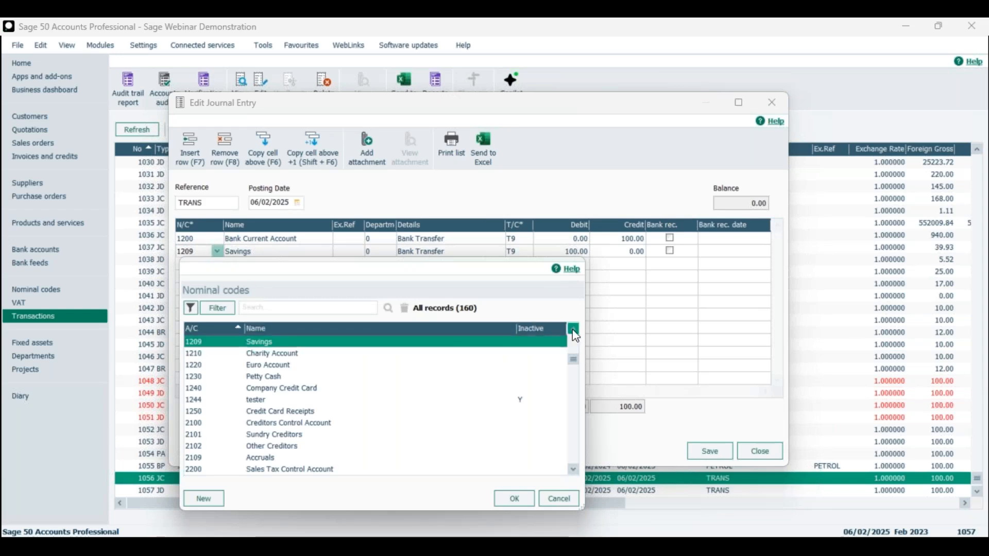
{"action": "key", "text": "Up"}
{"action": "key", "text": "Up"}
{"action": "key", "text": "Up"}
{"action": "key", "text": "Up"}
{"action": "key", "text": "Up"}
{"action": "key", "text": "Up"}
{"action": "key", "text": "Up"}
{"action": "left_click", "coordinate": [291, 380]}
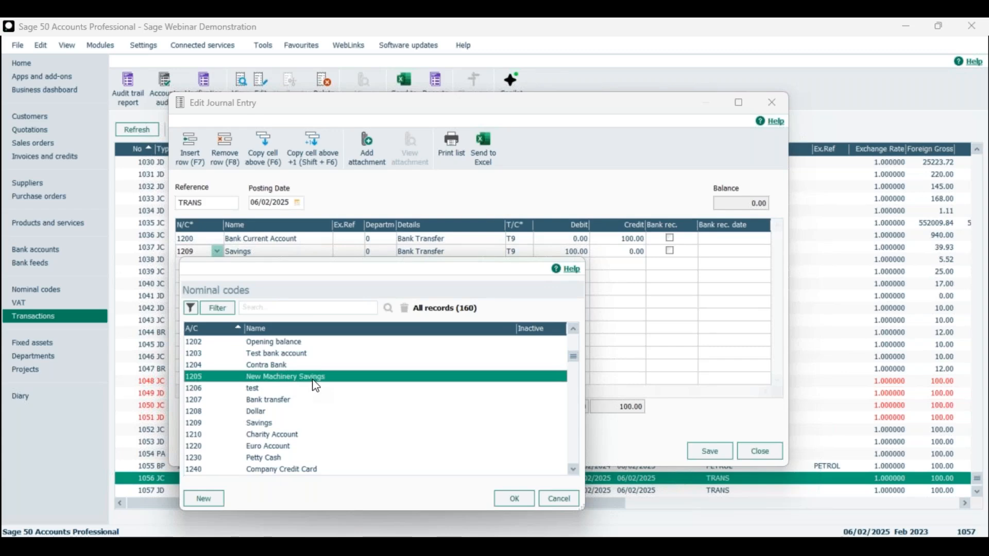
{"action": "left_click", "coordinate": [516, 500]}
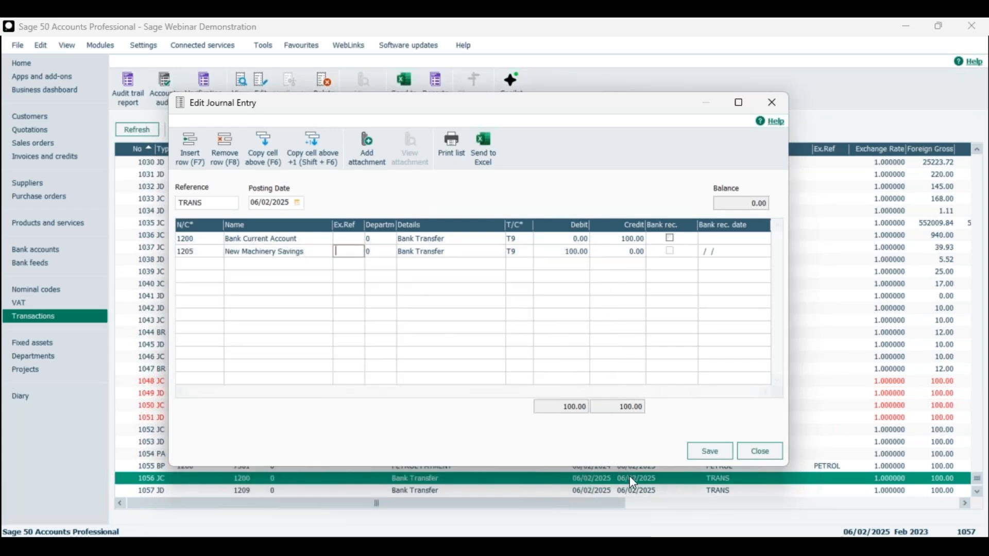
{"action": "left_click", "coordinate": [710, 453]}
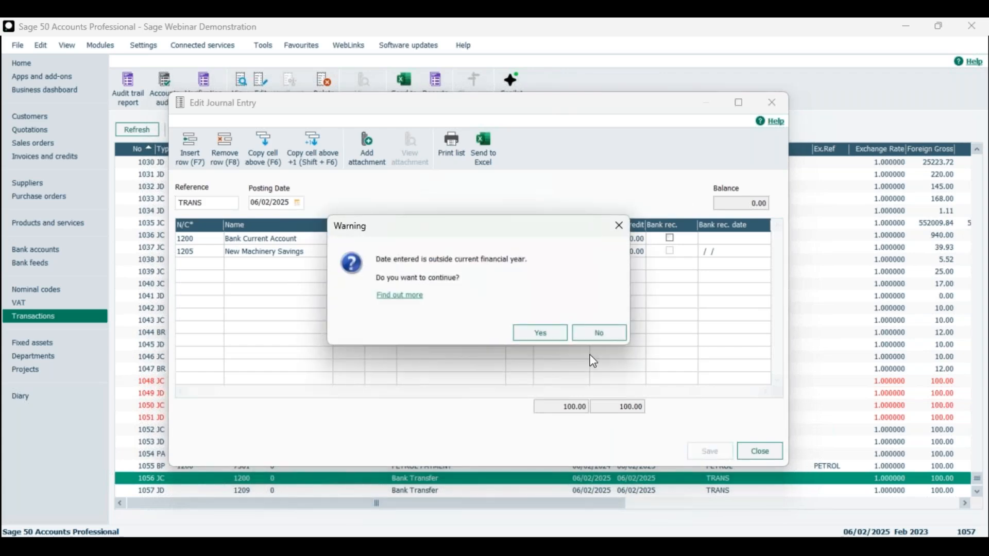
{"action": "left_click", "coordinate": [546, 334]}
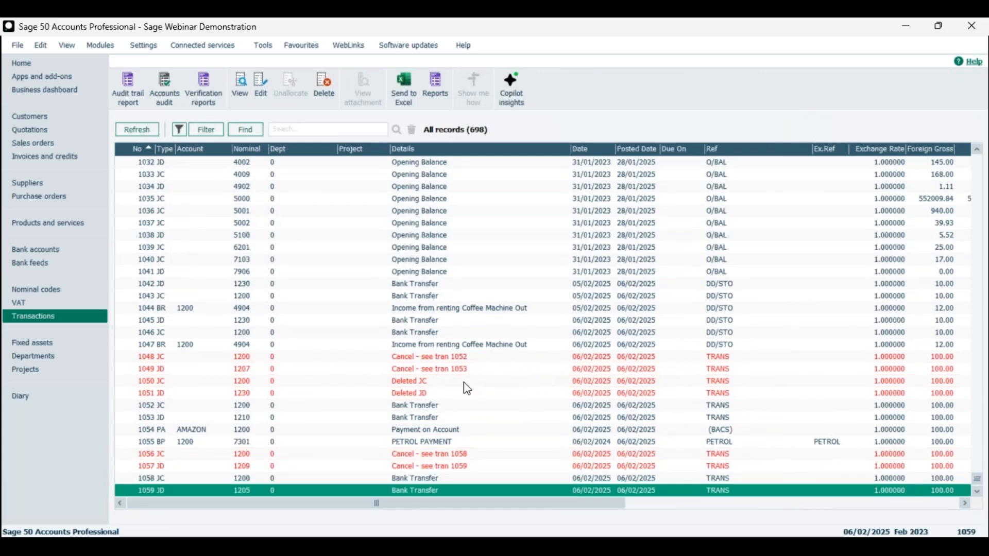
Step: Examine the two cancelled entries of the original Savings transfer in the transaction list
{"action": "left_click", "coordinate": [157, 456]}
{"action": "left_click", "coordinate": [165, 467]}
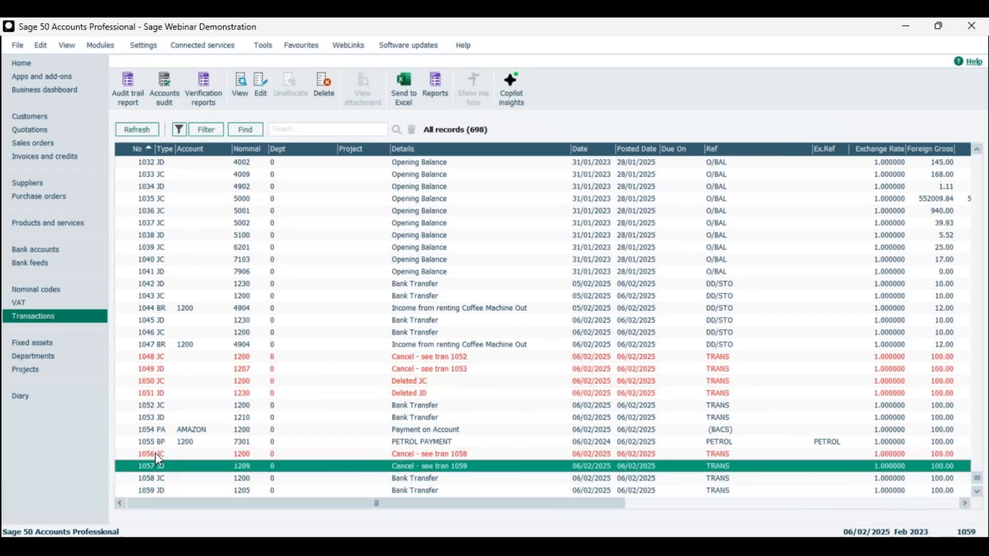
{"action": "left_click", "coordinate": [155, 454]}
{"action": "left_click", "coordinate": [169, 467]}
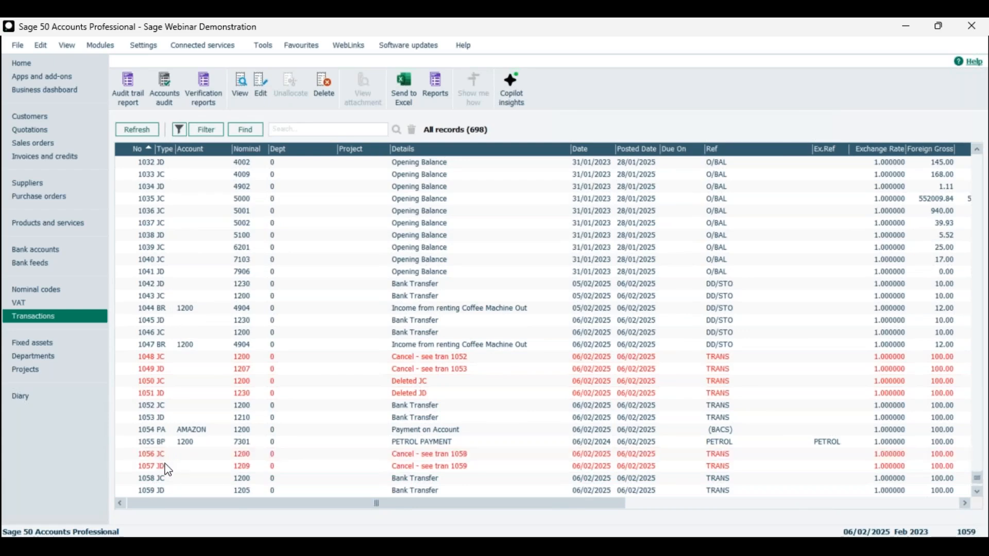
Step: Compare the two cancelled entries of the original Savings transfer with the two replacement Bank Transfer entries in the transaction list
{"action": "left_click", "coordinate": [250, 465]}
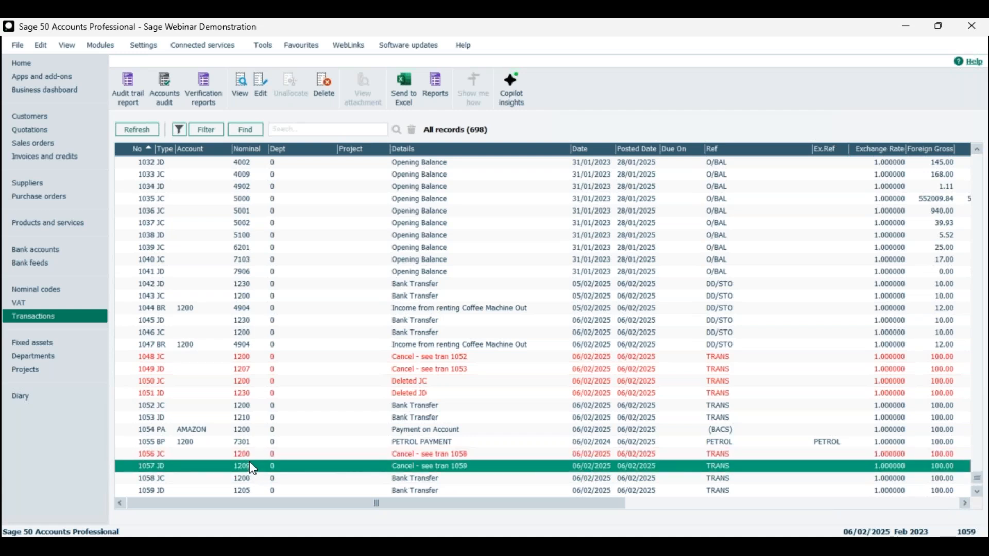
{"action": "left_click", "coordinate": [248, 456]}
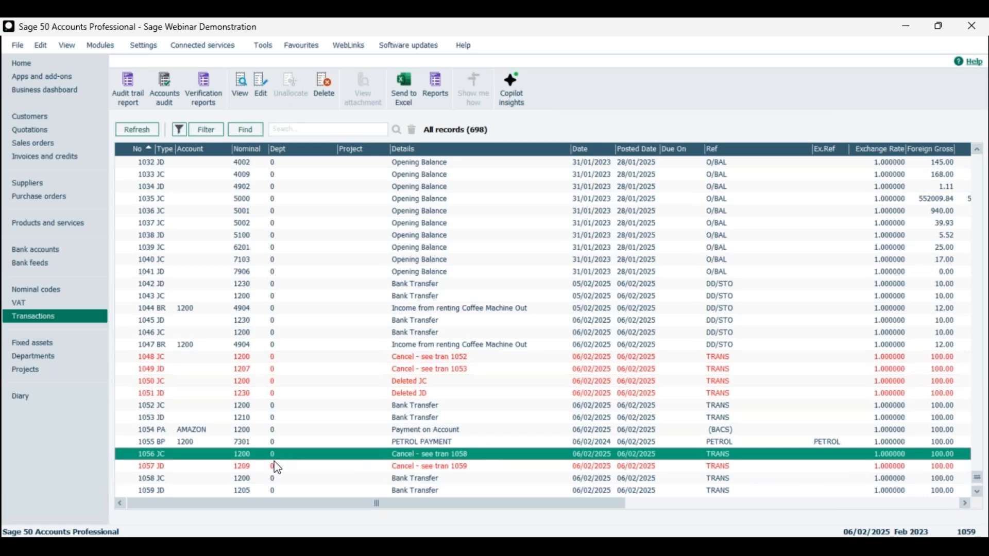
{"action": "left_click", "coordinate": [252, 478]}
{"action": "left_click", "coordinate": [255, 490]}
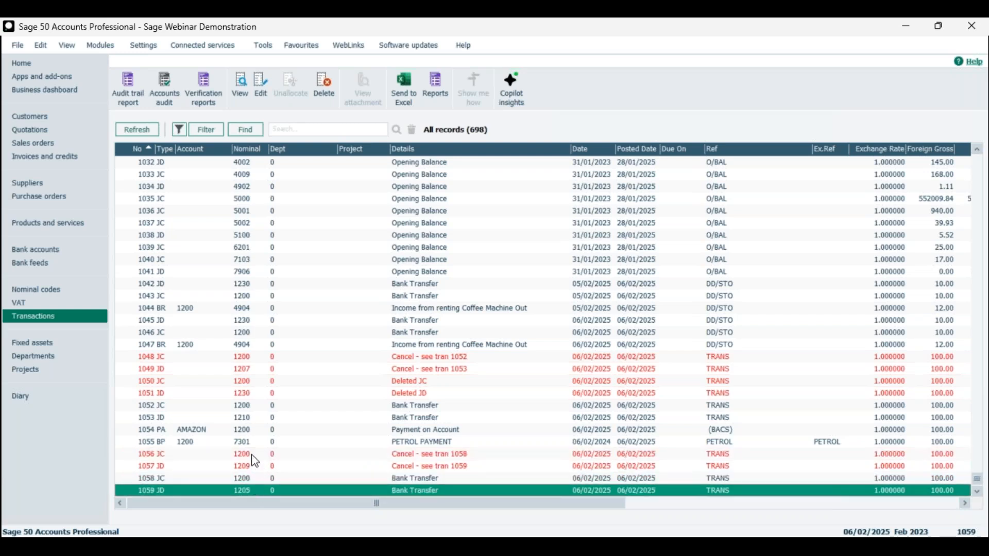
{"action": "left_click", "coordinate": [253, 467]}
{"action": "left_click", "coordinate": [254, 479]}
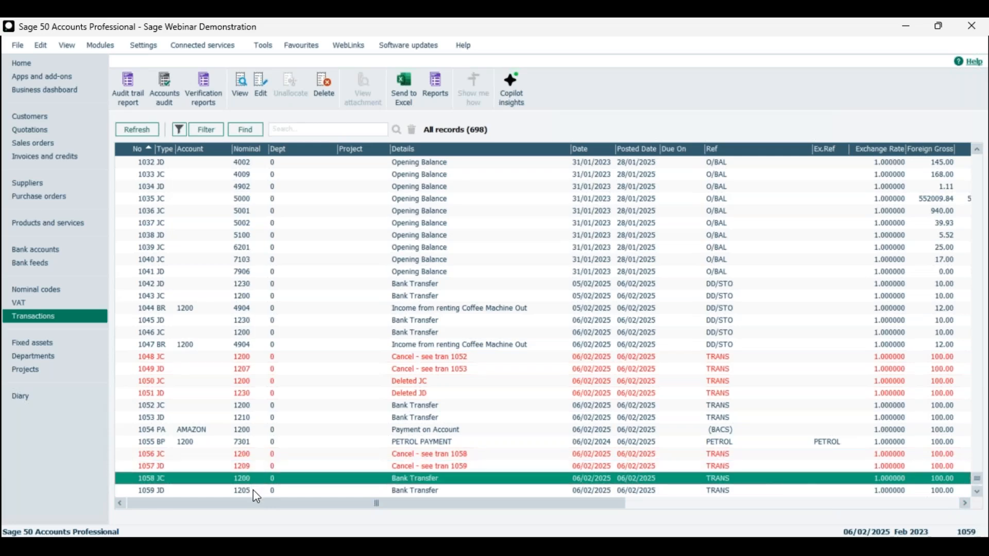
{"action": "left_click", "coordinate": [252, 490]}
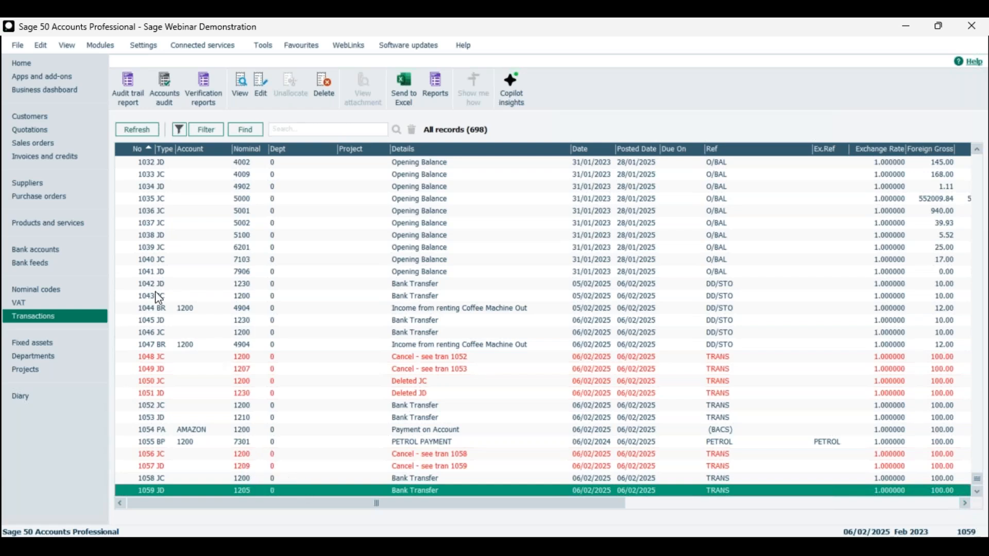
Step: Review the New Machinery Savings bank record's account details and its activity, closing each window after checking
{"action": "left_click", "coordinate": [48, 251]}
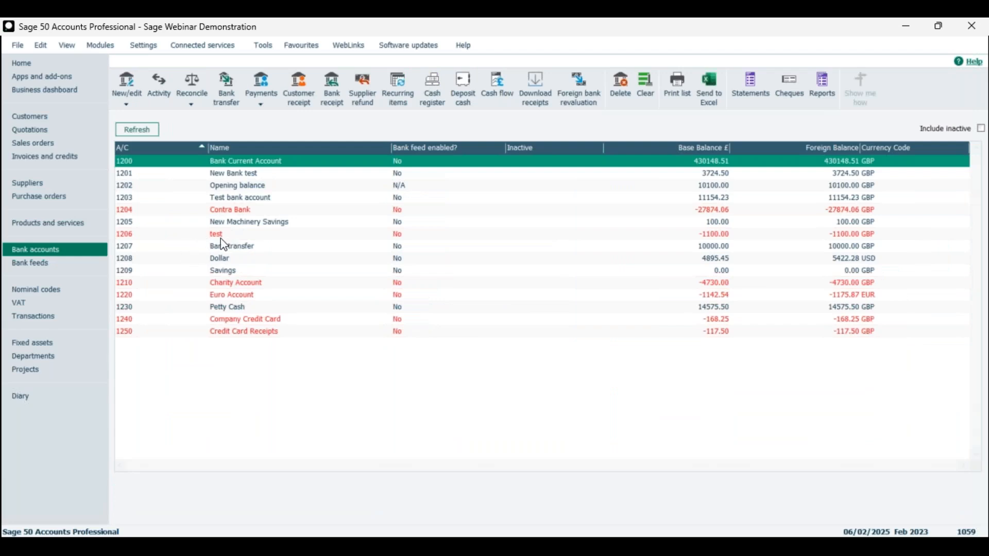
{"action": "left_click", "coordinate": [256, 227]}
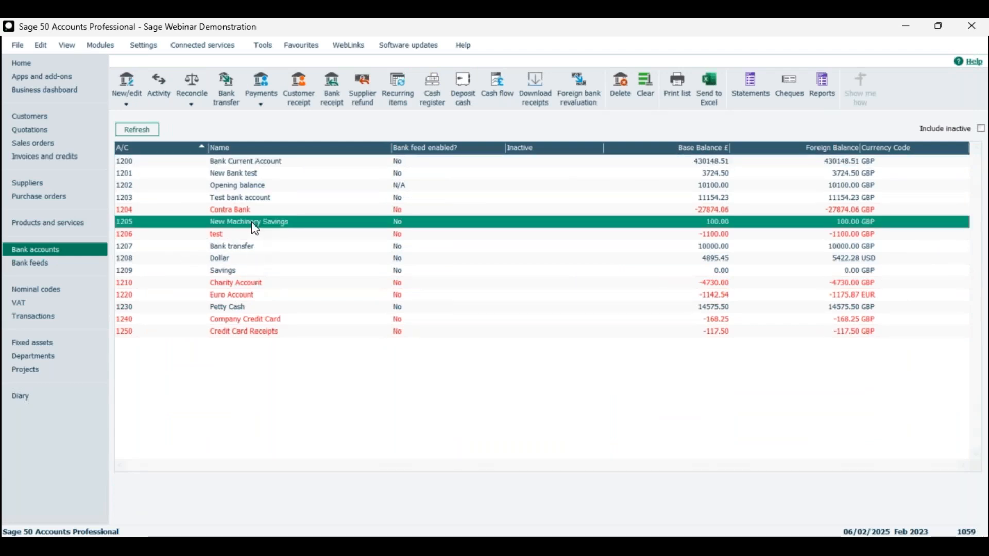
{"action": "double_click", "coordinate": [255, 228]}
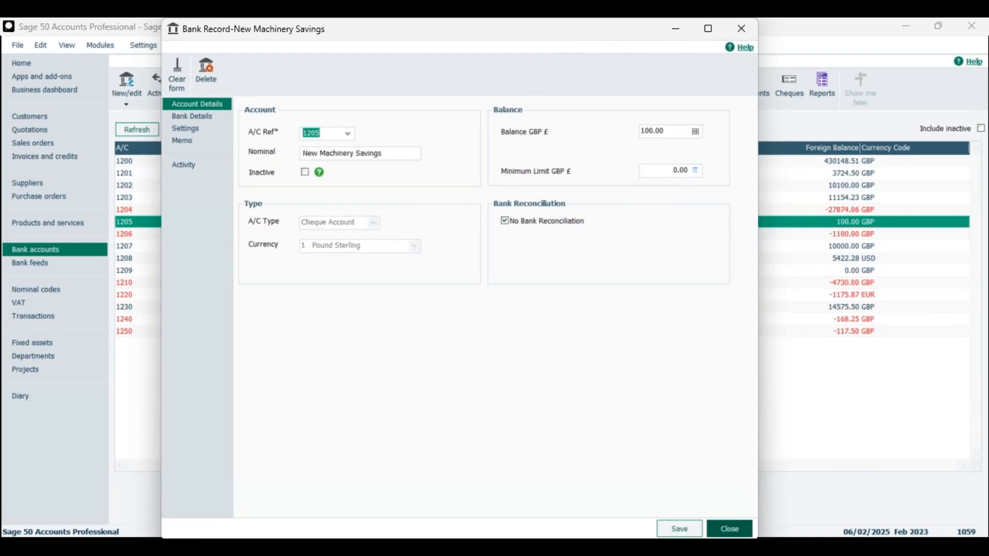
{"action": "left_click", "coordinate": [730, 529]}
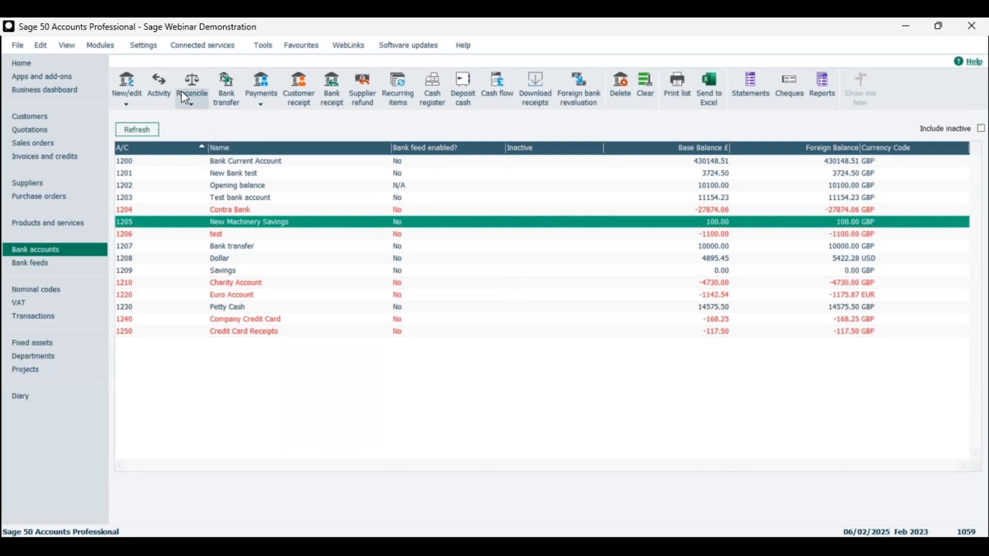
{"action": "left_click", "coordinate": [164, 87]}
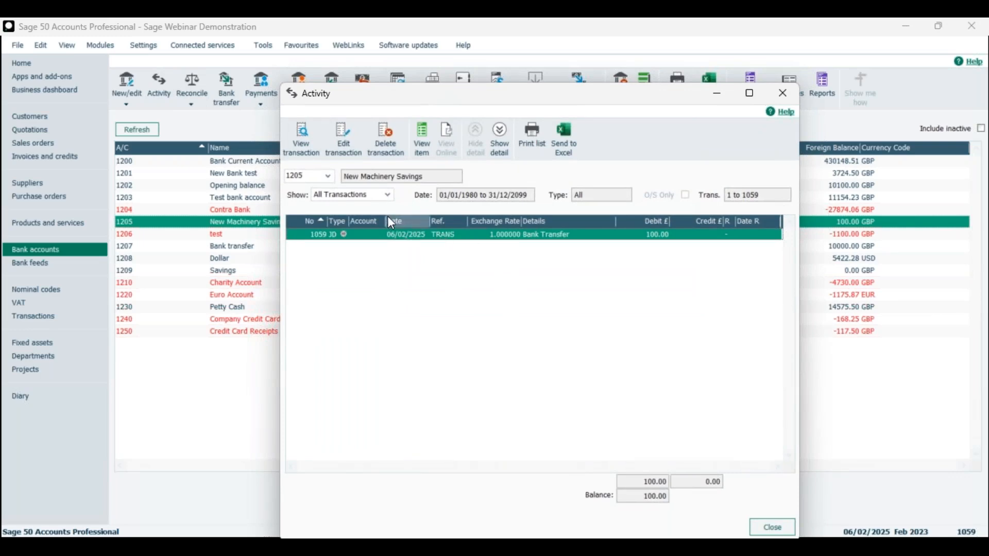
{"action": "left_click", "coordinate": [771, 527]}
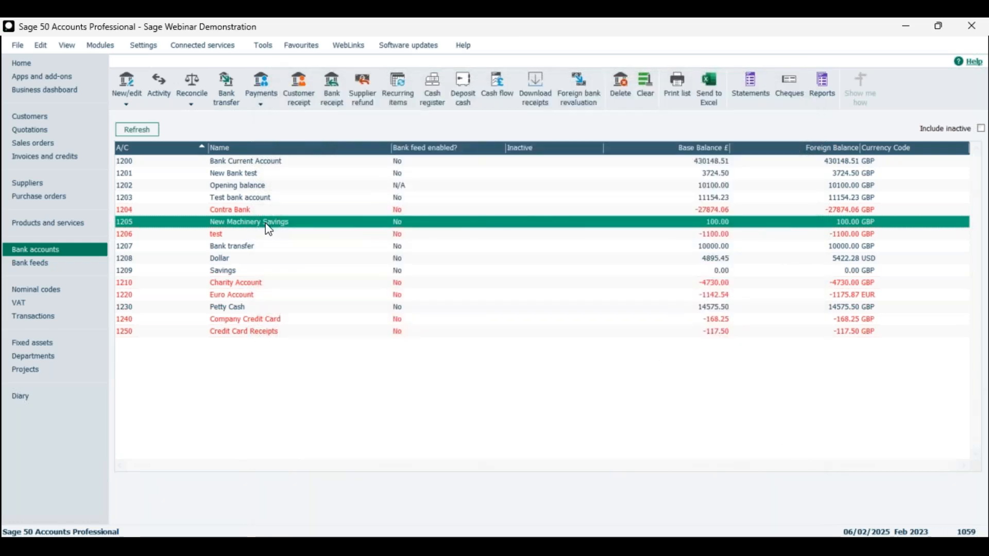
Step: Enter a reversing bank transfer of 100.00 from 1205 New Machinery Savings to 1200 Bank Current Account
{"action": "left_click", "coordinate": [229, 88]}
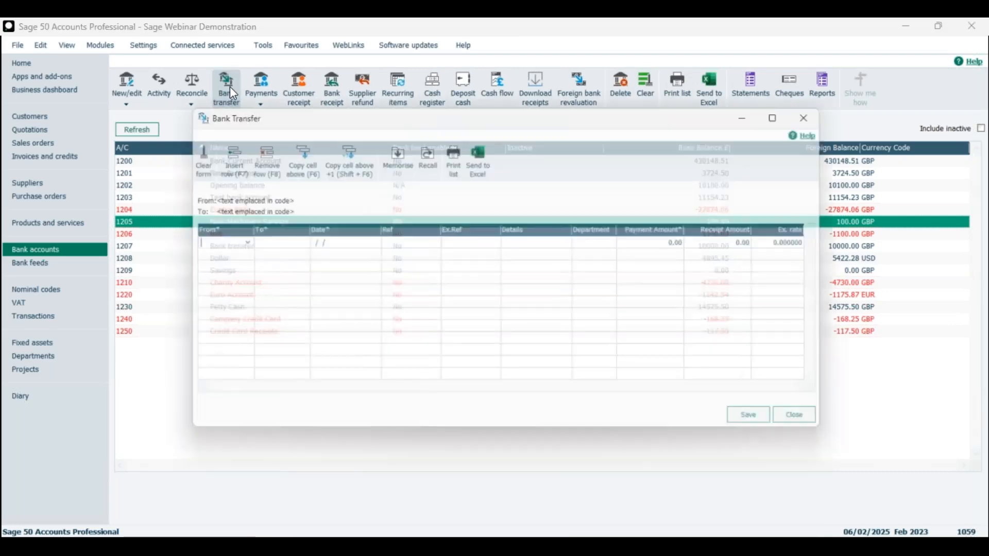
{"action": "left_click", "coordinate": [261, 242]}
{"action": "left_click", "coordinate": [289, 240]}
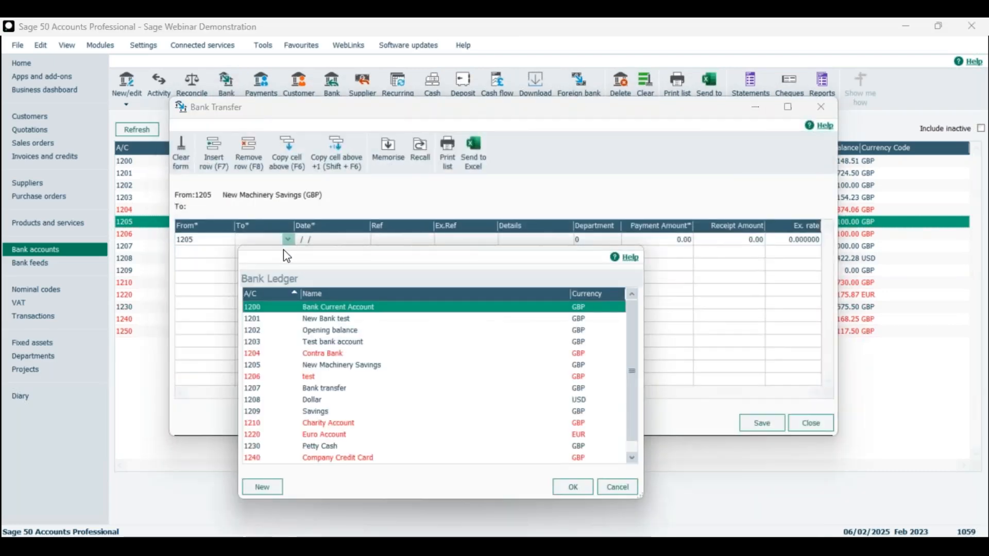
{"action": "left_click", "coordinate": [579, 489]}
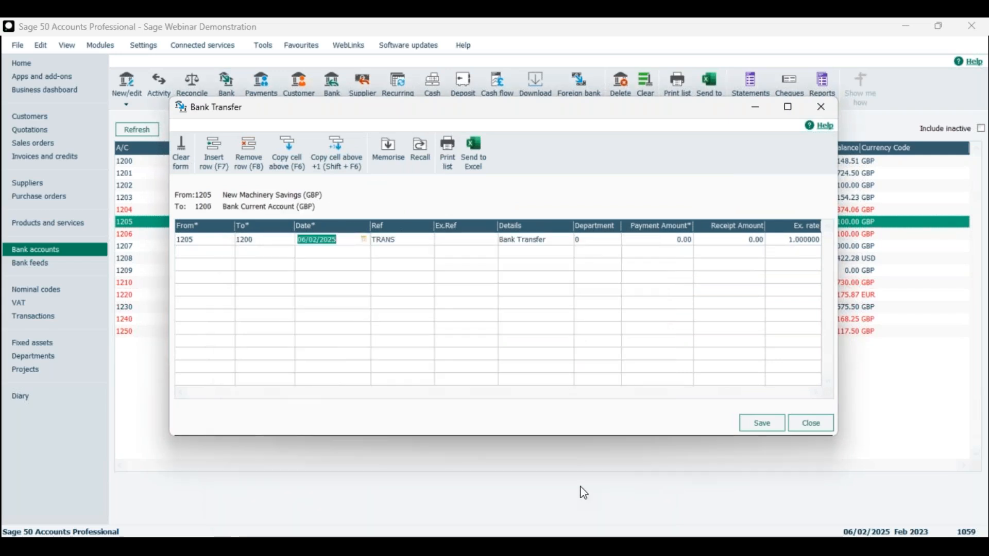
{"action": "left_click", "coordinate": [675, 244]}
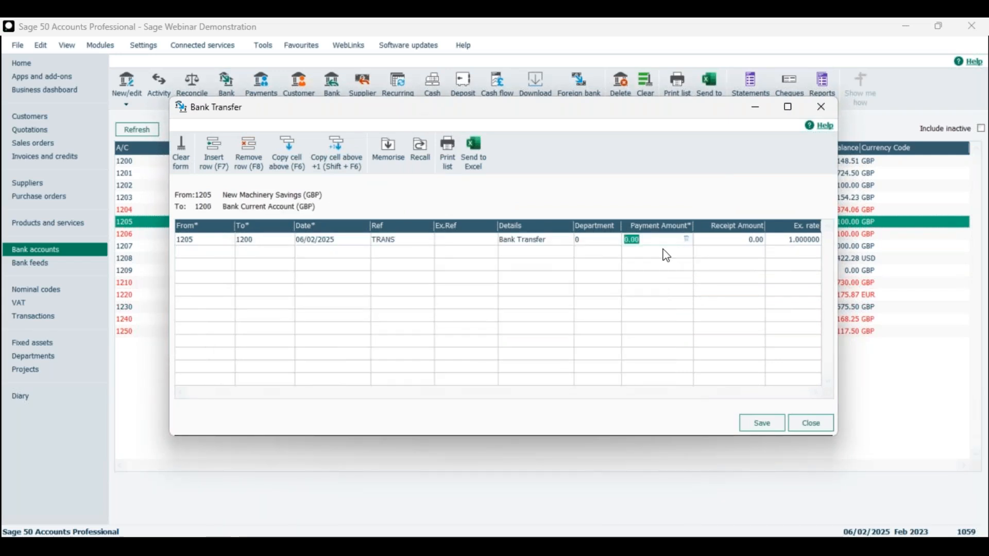
{"action": "type", "text": "100"}
Step: Set the transfer's reference to TRANS ERROR, save it despite the out-of-year date, and close the transfer form
{"action": "left_click", "coordinate": [400, 241]}
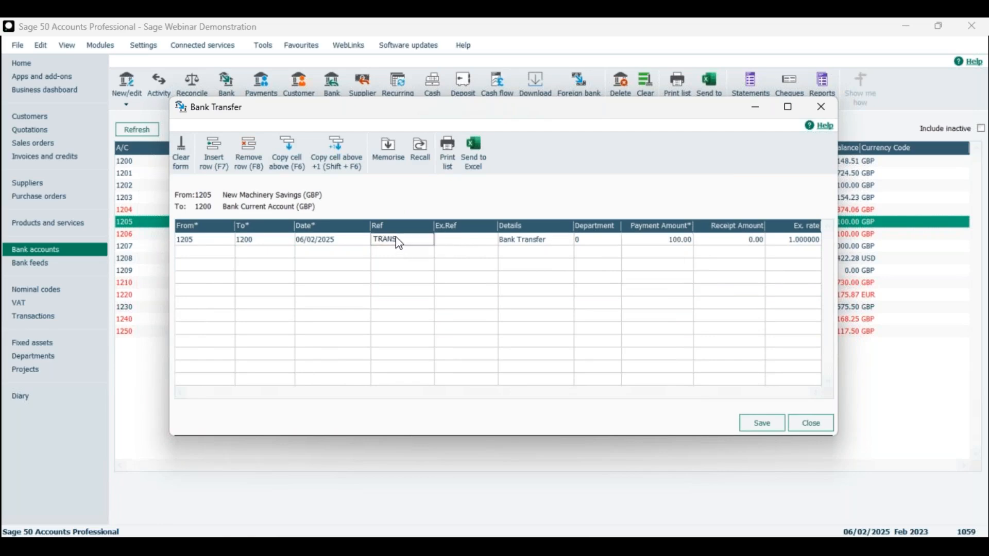
{"action": "left_click", "coordinate": [407, 242]}
{"action": "type", "text": "EORR"}
{"action": "key", "text": "BackSpace"}
{"action": "key", "text": "BackSpace"}
{"action": "key", "text": "BackSpace"}
{"action": "type", "text": "RROR"}
{"action": "left_click", "coordinate": [757, 428]}
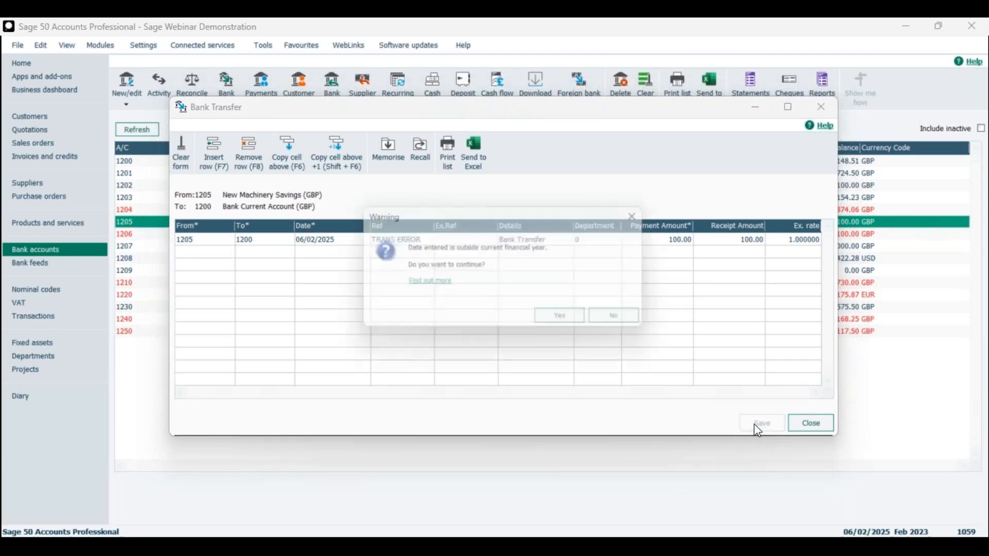
{"action": "left_click", "coordinate": [565, 320]}
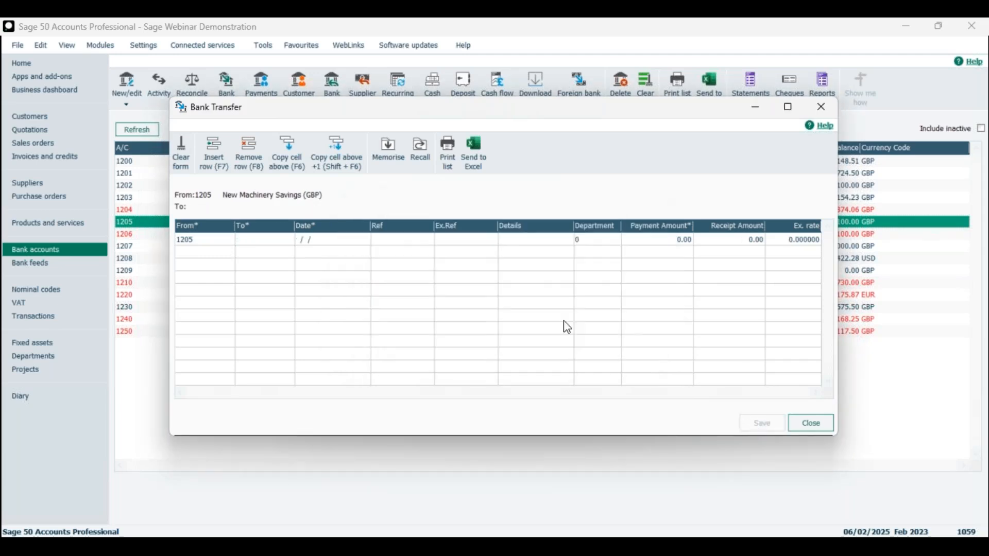
{"action": "left_click", "coordinate": [808, 420]}
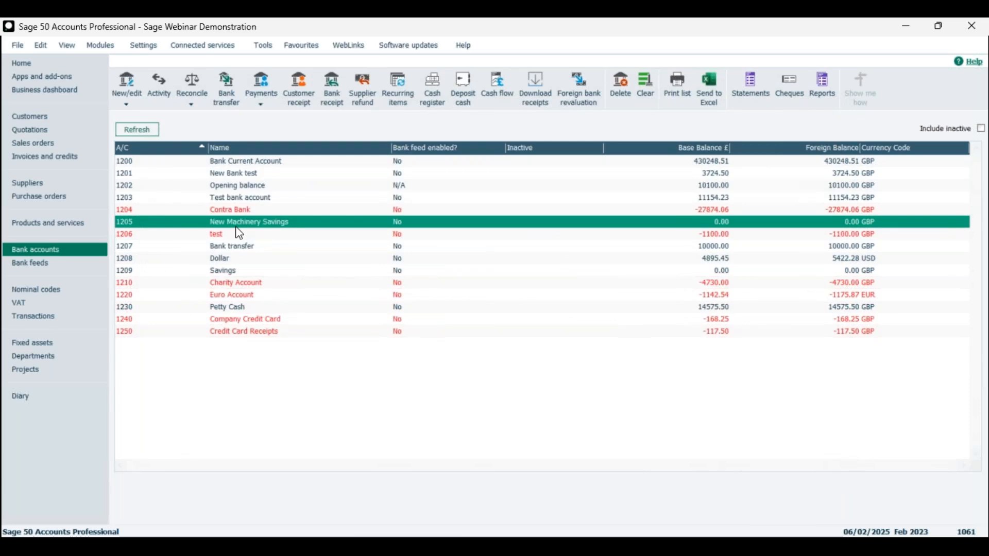
Step: Check the Bank Current Account and New Machinery Savings balances, plus both TRANS ERROR entries in the transaction list
{"action": "left_click", "coordinate": [712, 163]}
{"action": "left_click", "coordinate": [705, 225]}
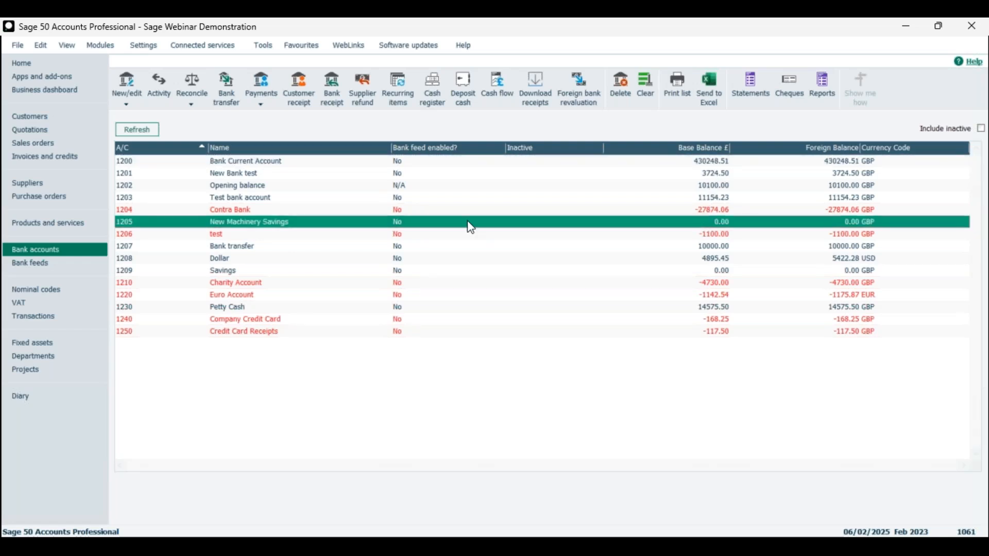
{"action": "left_click", "coordinate": [65, 318]}
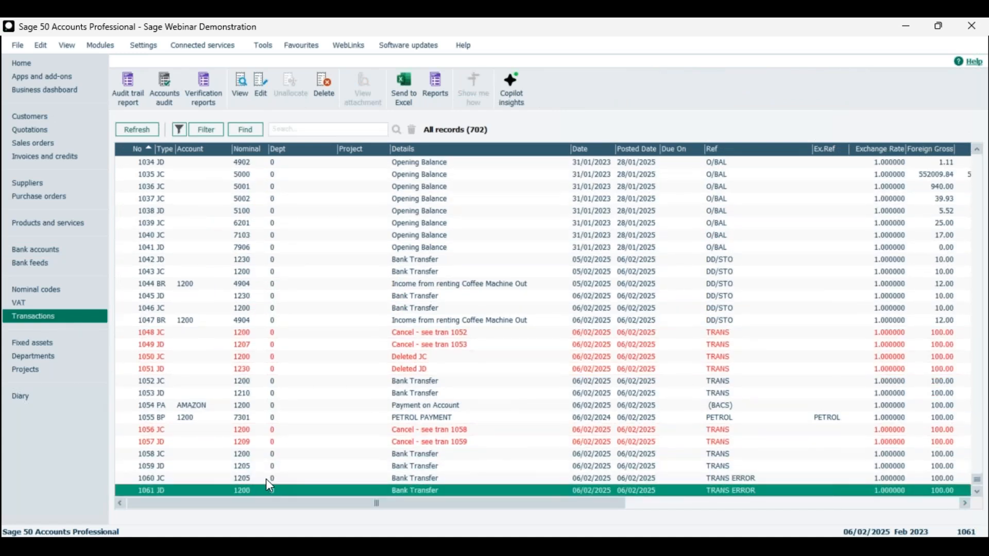
{"action": "left_click", "coordinate": [251, 479]}
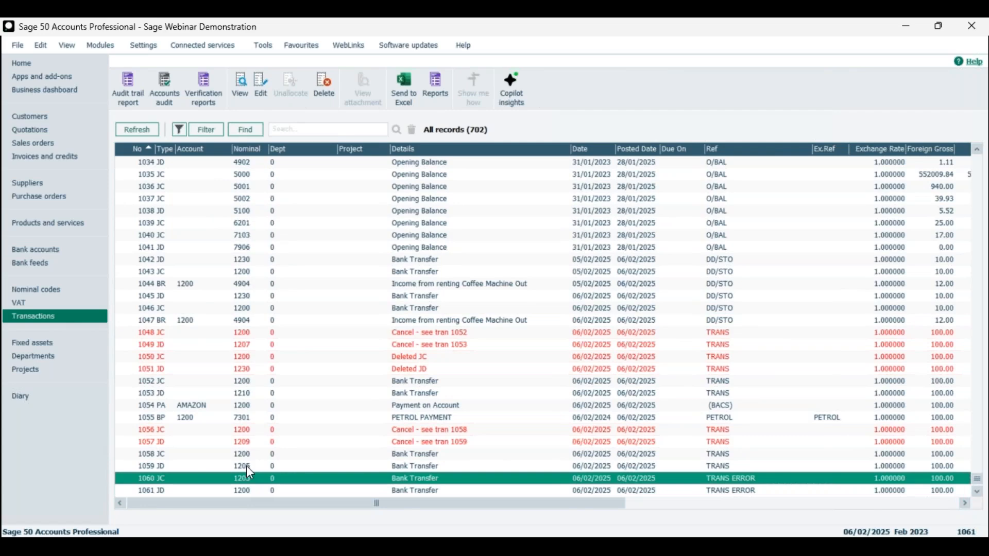
{"action": "left_click", "coordinate": [411, 491]}
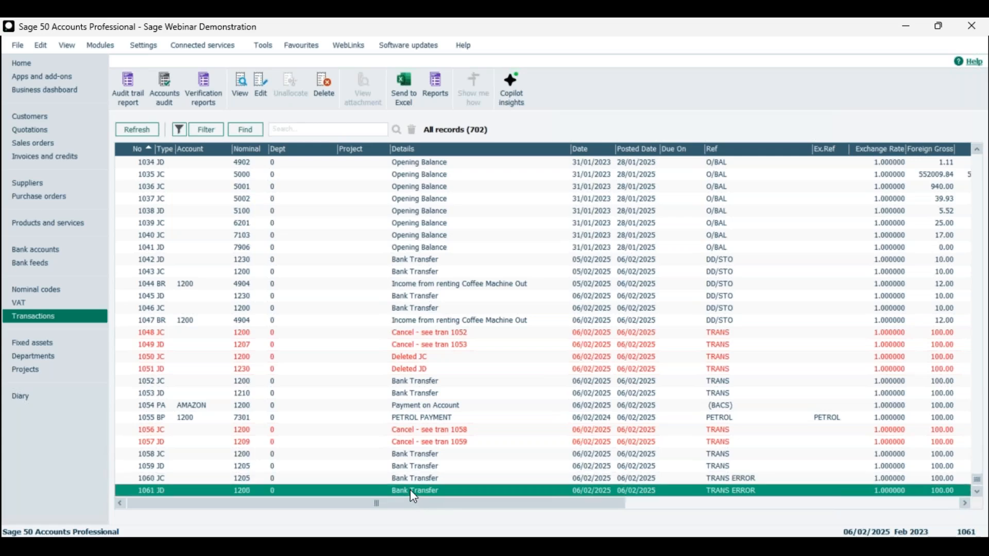
Step: Delete the TRANS ERROR journal from the transaction list, accepting the out-of-year date warnings
{"action": "left_click", "coordinate": [406, 478]}
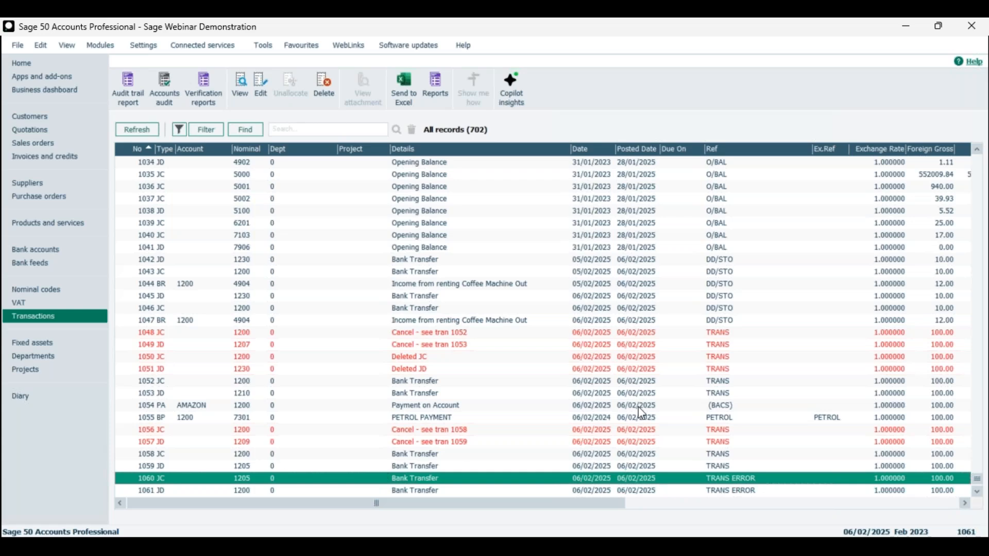
{"action": "left_click", "coordinate": [319, 89]}
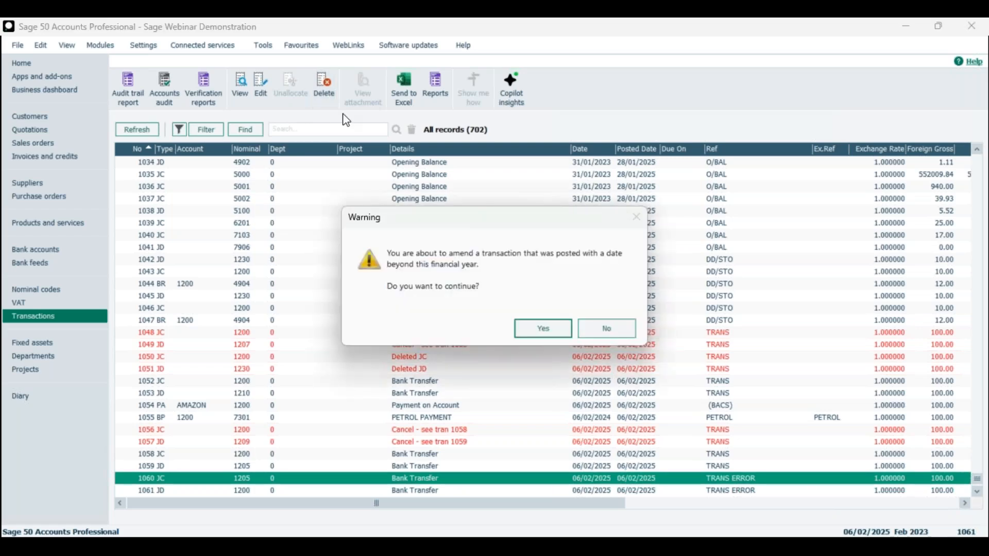
{"action": "left_click", "coordinate": [553, 328]}
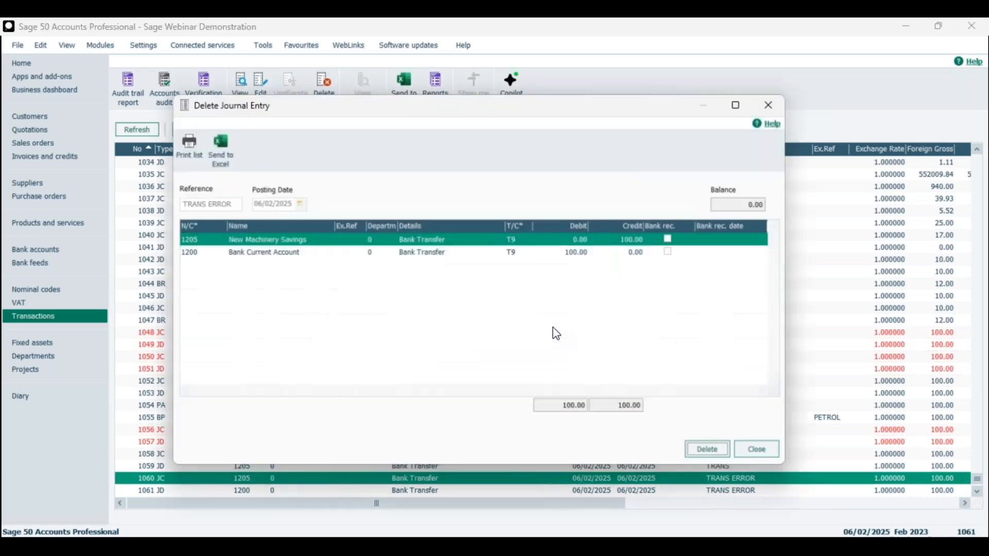
{"action": "left_click", "coordinate": [710, 452]}
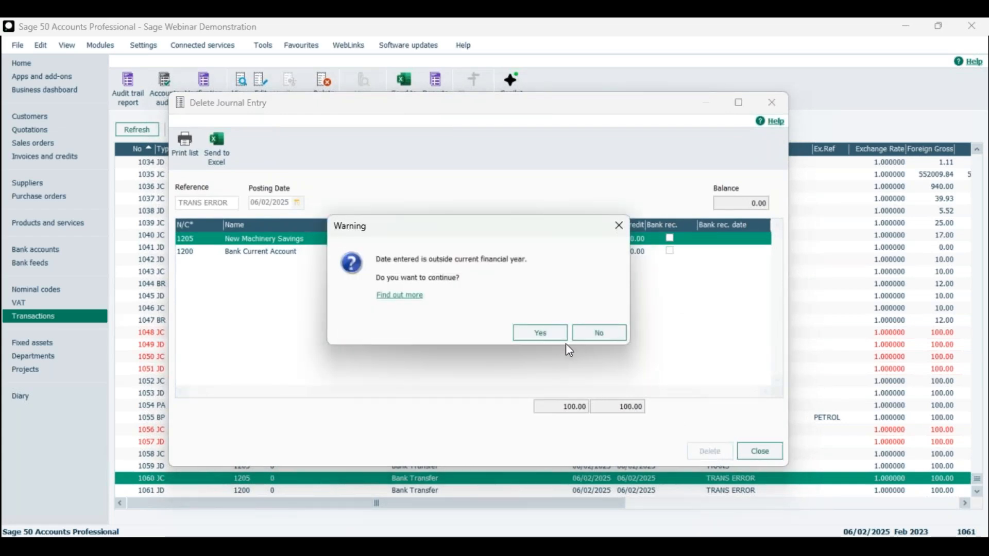
{"action": "left_click", "coordinate": [540, 332]}
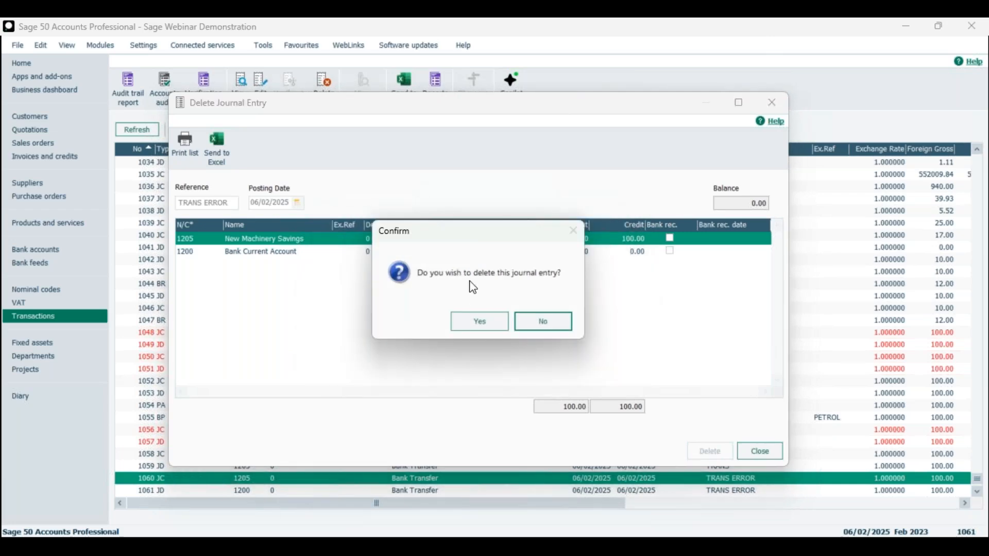
{"action": "left_click", "coordinate": [481, 323]}
{"action": "left_click", "coordinate": [761, 452]}
Step: Check the deleted TRANS ERROR entries in the transaction list and the resulting balances in the bank accounts
{"action": "left_click", "coordinate": [712, 492]}
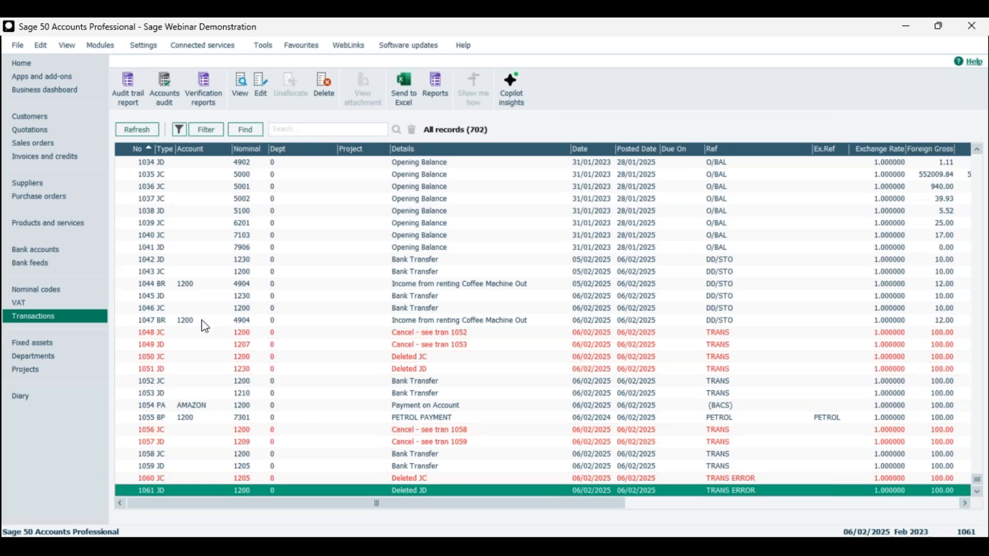
{"action": "left_click", "coordinate": [63, 250]}
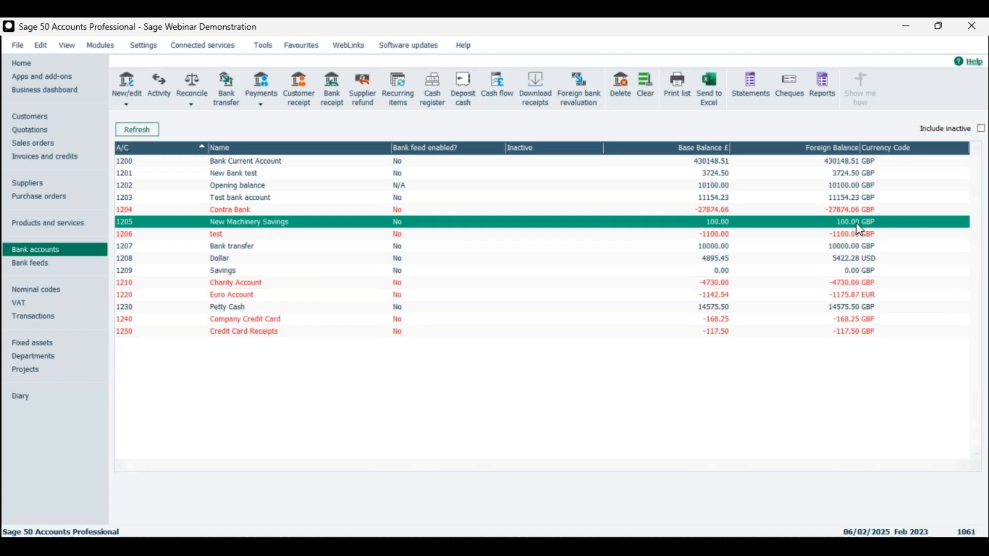
{"action": "left_click", "coordinate": [62, 315]}
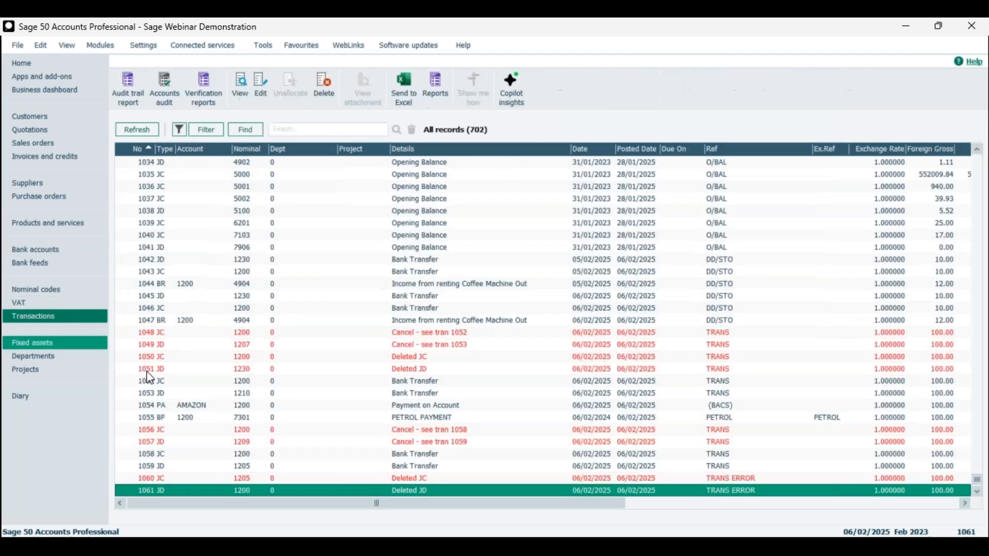
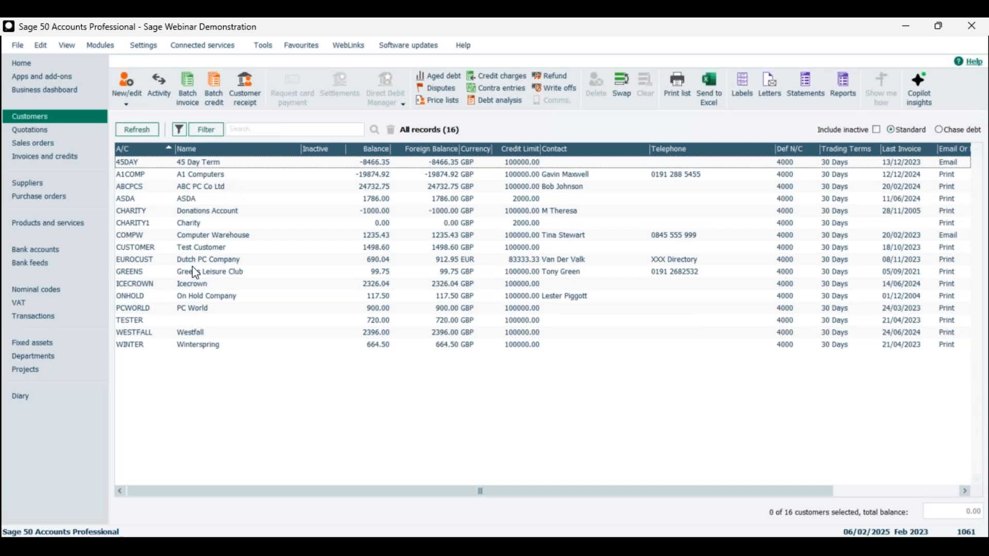
Step: Start a customer receipt into bank account 1205 for the PCWORLD customer account
{"action": "left_click", "coordinate": [197, 308]}
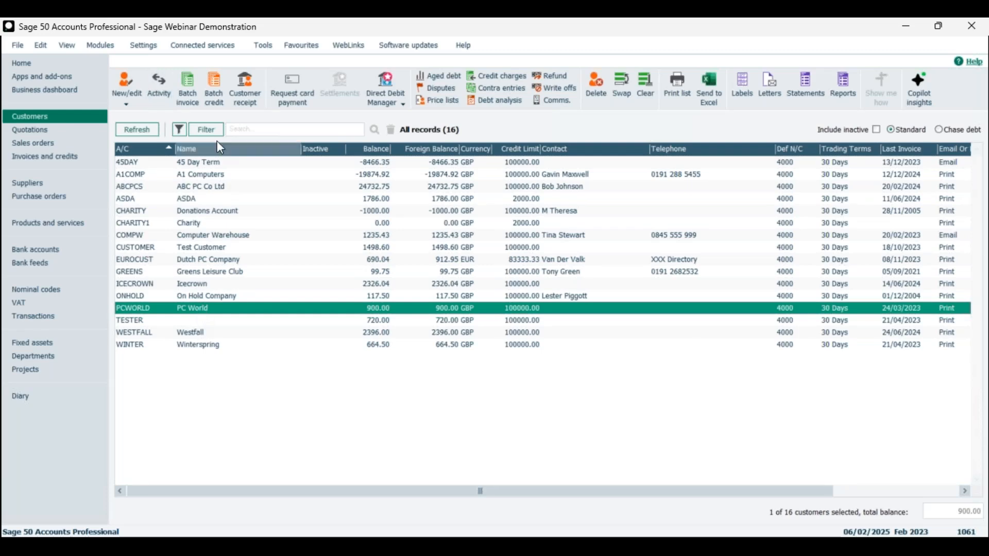
{"action": "left_click", "coordinate": [253, 93]}
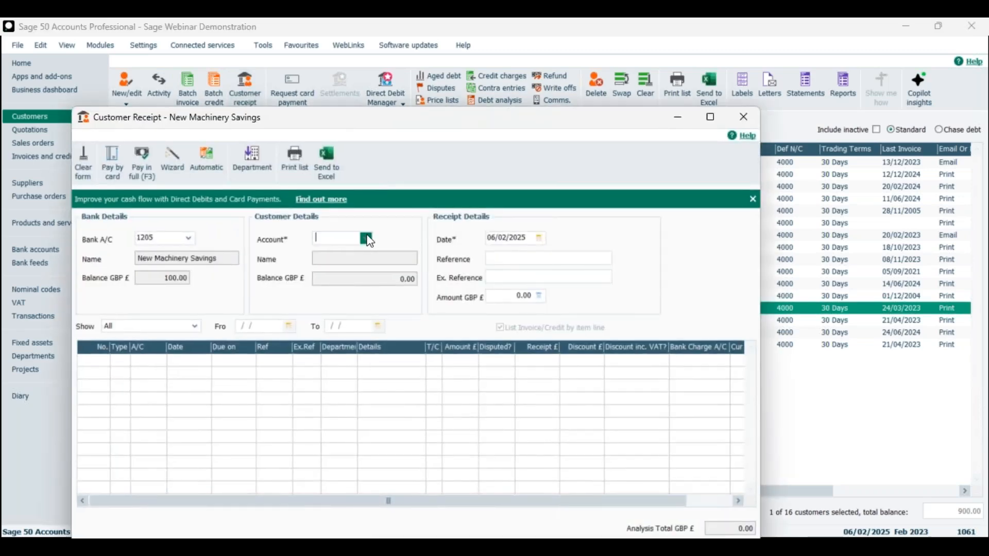
{"action": "left_click", "coordinate": [367, 238]}
{"action": "scroll", "coordinate": [449, 411], "scroll_direction": "down", "scroll_amount": 1}
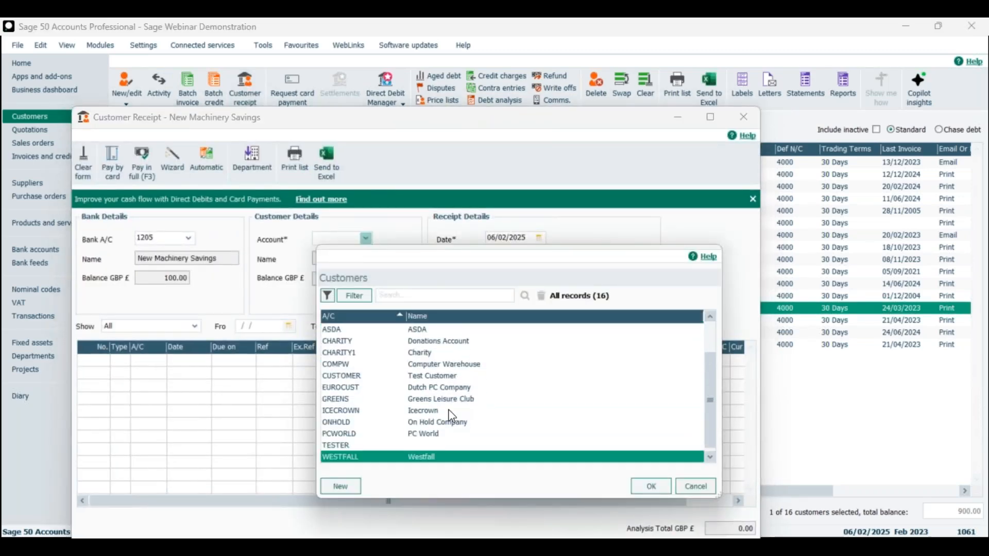
{"action": "left_click", "coordinate": [437, 434]}
{"action": "left_click", "coordinate": [652, 487]}
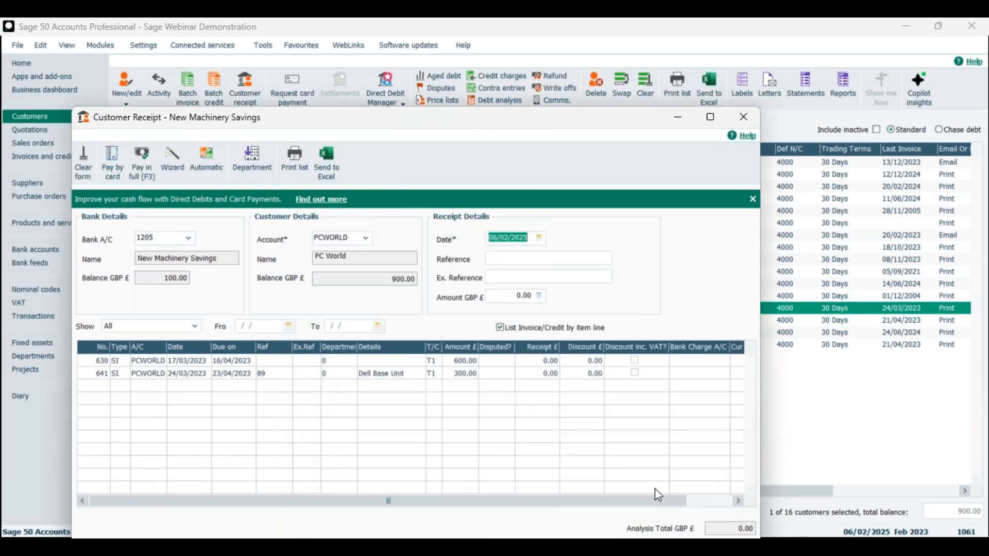
{"action": "left_click_drag", "start_coordinate": [512, 124], "coordinate": [576, 72]}
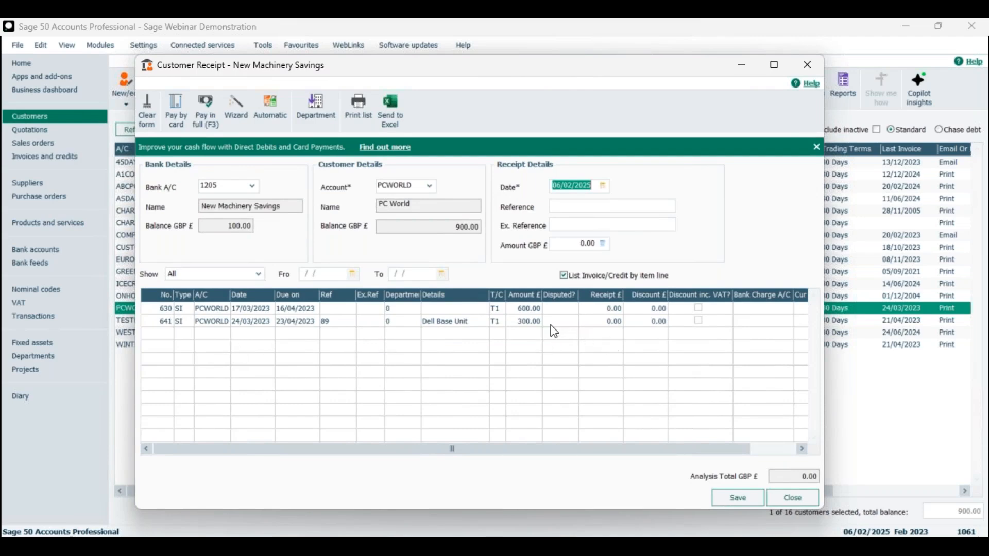
Step: Set the receipt amount to 600.00 and compare it with PC World's balance in the customer list
{"action": "left_click", "coordinate": [571, 244]}
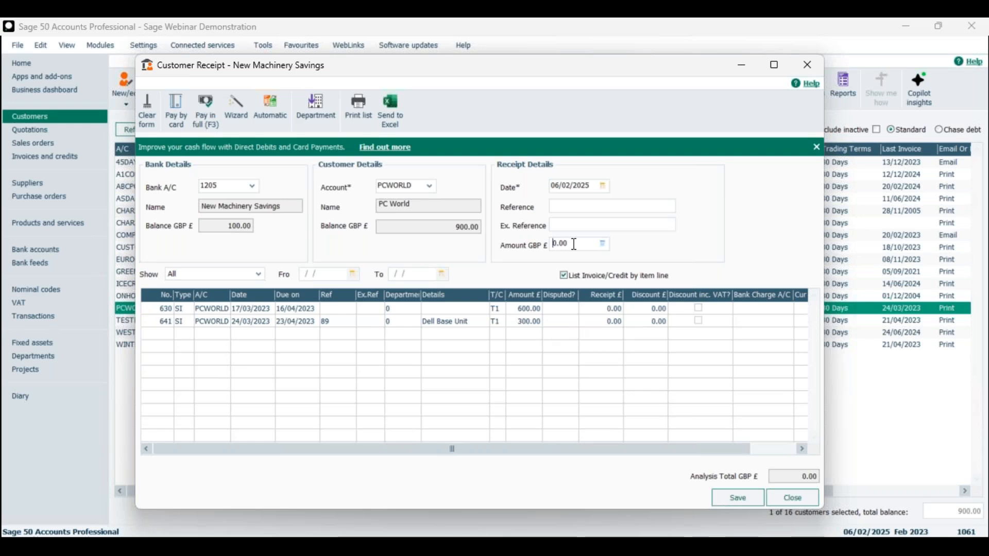
{"action": "type", "text": "60"}
{"action": "left_click_drag", "start_coordinate": [444, 70], "coordinate": [454, 137]}
{"action": "left_click_drag", "start_coordinate": [460, 196], "coordinate": [459, 334]}
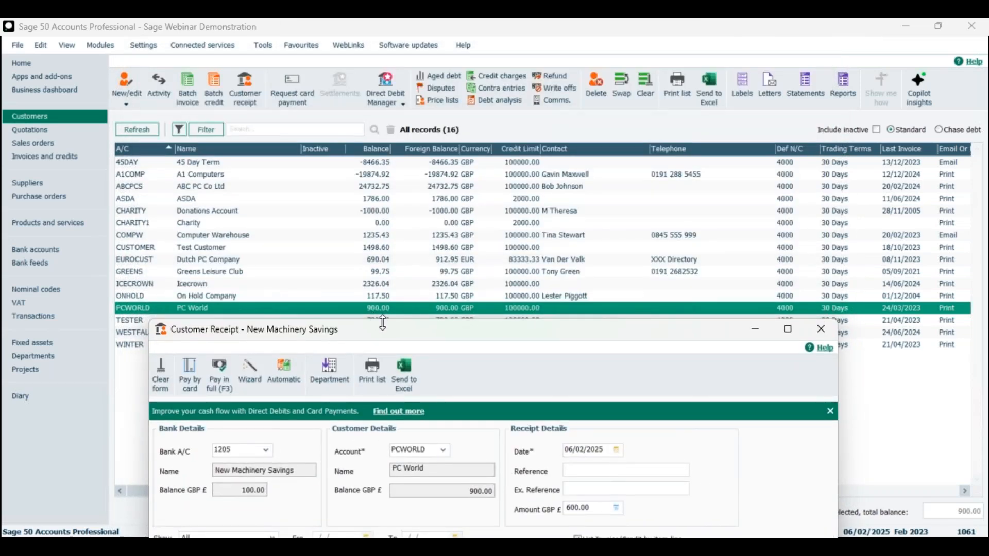
{"action": "left_click_drag", "start_coordinate": [383, 323], "coordinate": [386, 77]}
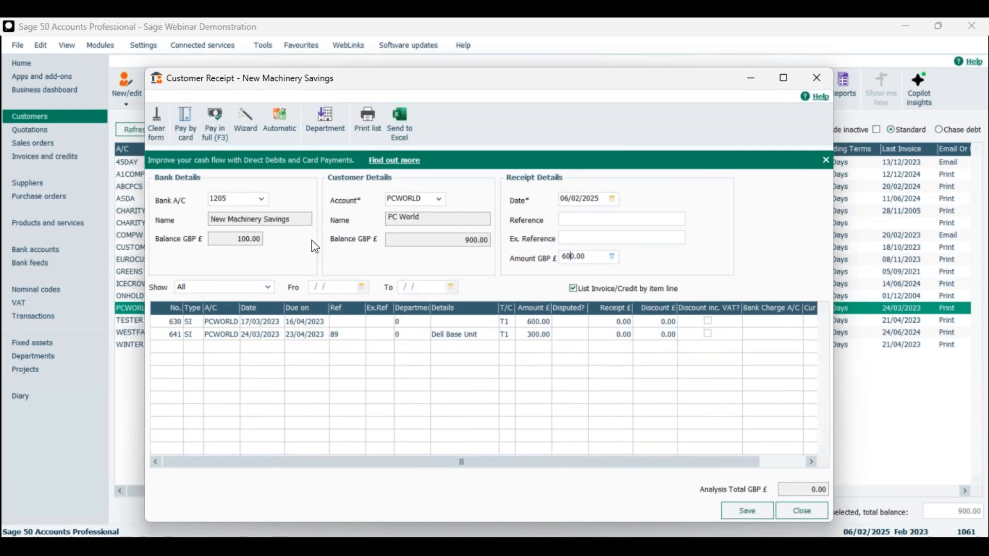
Step: Keep bank account 1205, post the unallocated receipt as a payment on account, and close the receipt form
{"action": "left_click", "coordinate": [261, 201]}
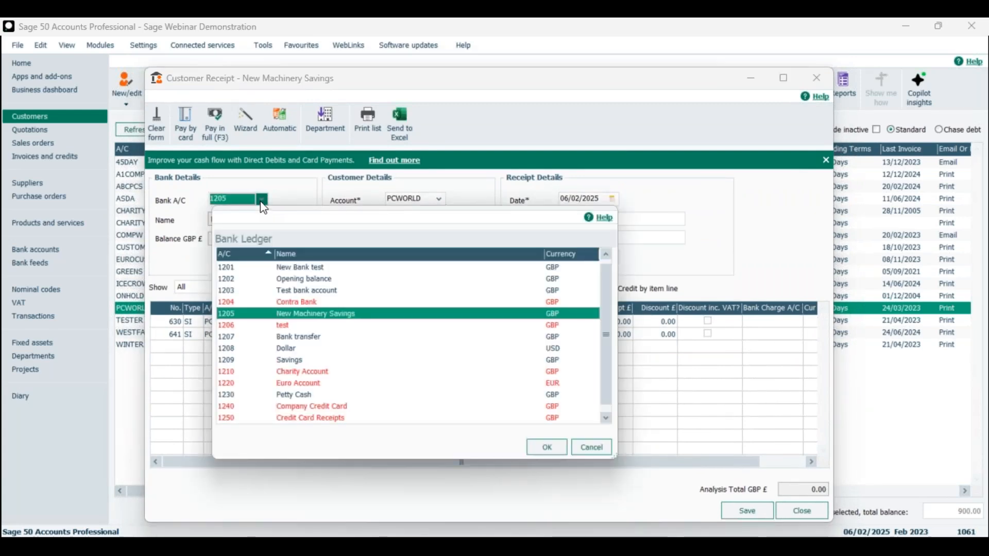
{"action": "left_click", "coordinate": [303, 188]}
{"action": "left_click", "coordinate": [753, 511]}
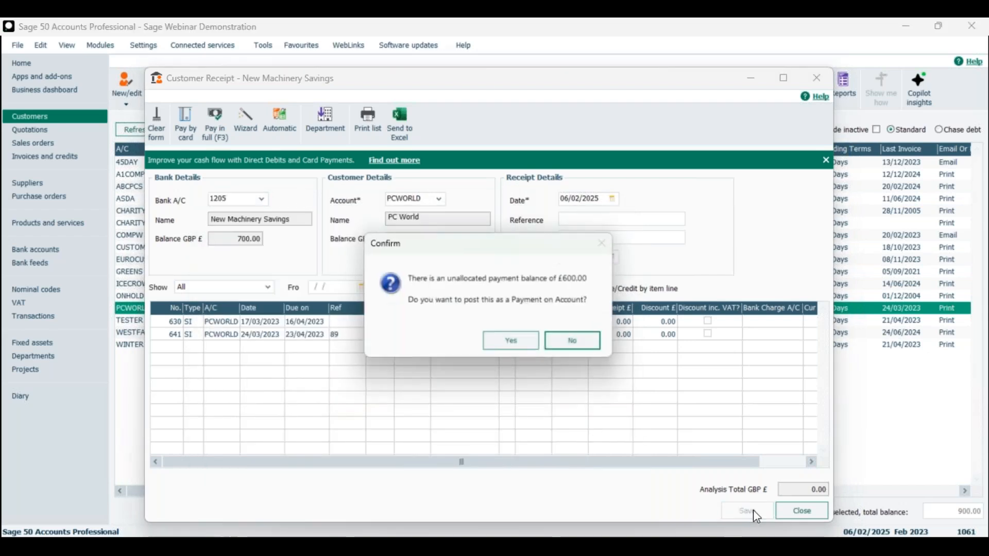
{"action": "left_click", "coordinate": [515, 342]}
{"action": "left_click", "coordinate": [555, 352]}
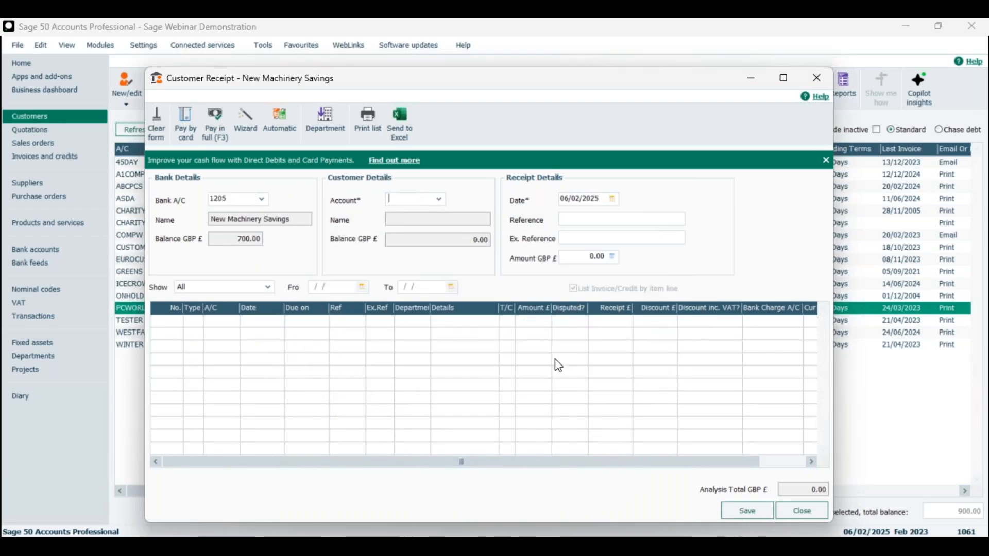
{"action": "left_click", "coordinate": [797, 511]}
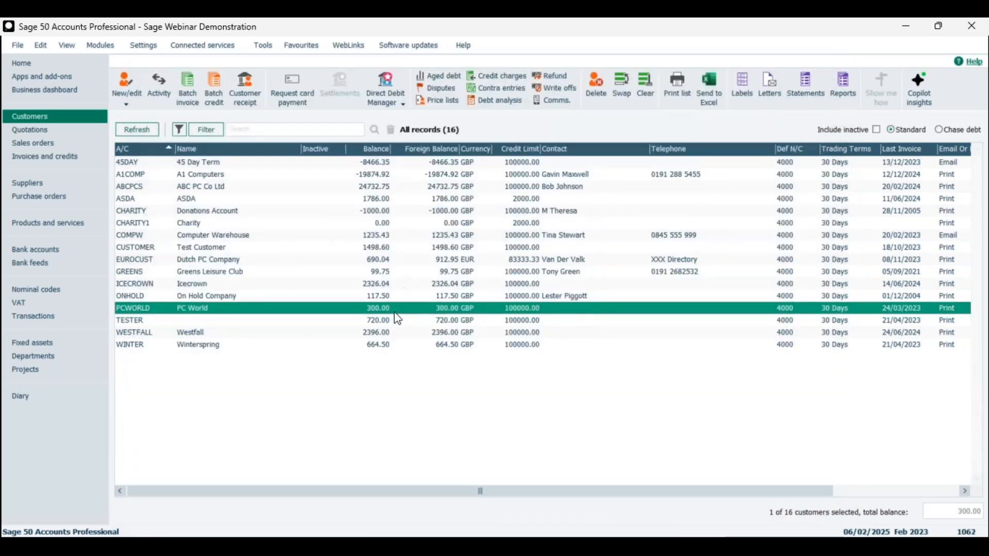
Step: Check PC World's activity for the payment on account and the outstanding invoice 630
{"action": "left_click", "coordinate": [162, 88]}
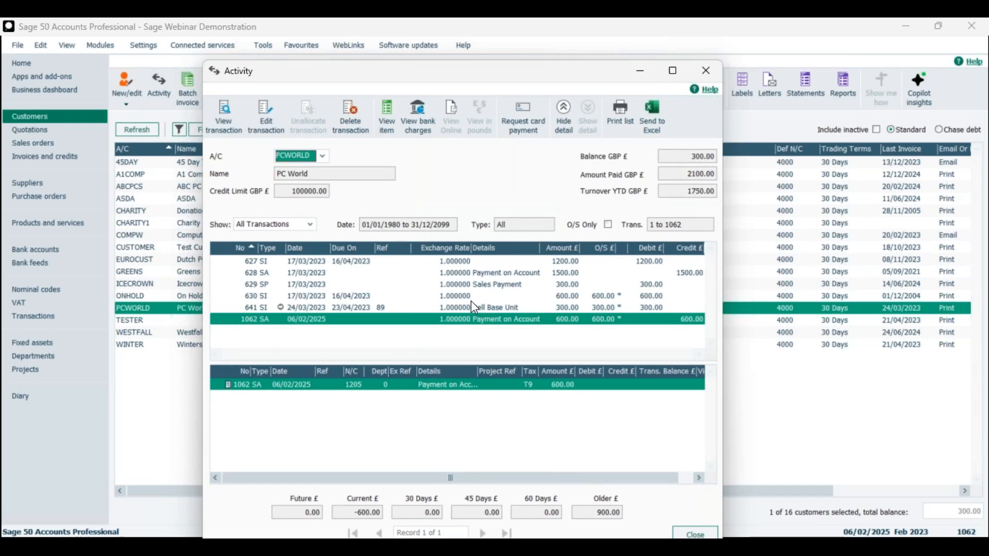
{"action": "left_click", "coordinate": [307, 294]}
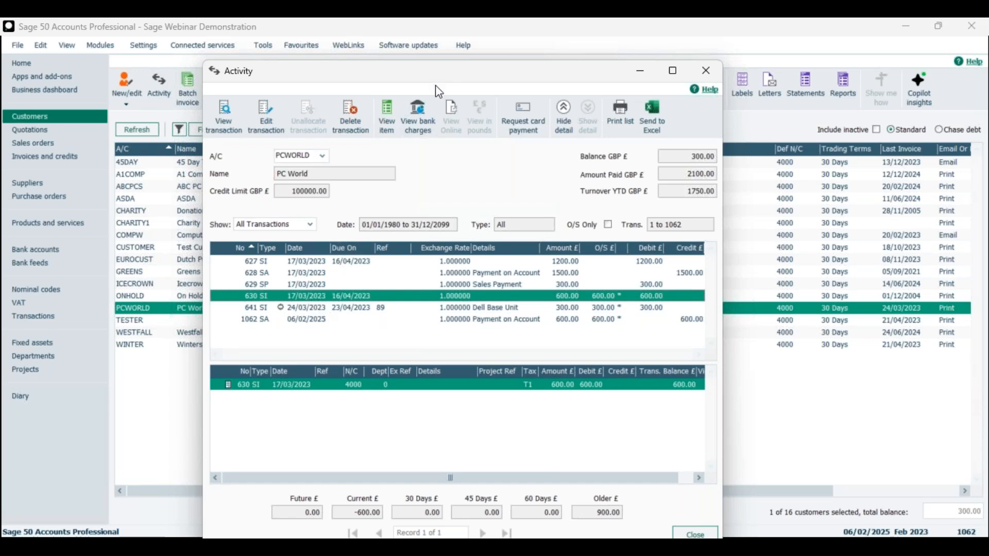
{"action": "left_click", "coordinate": [701, 69]}
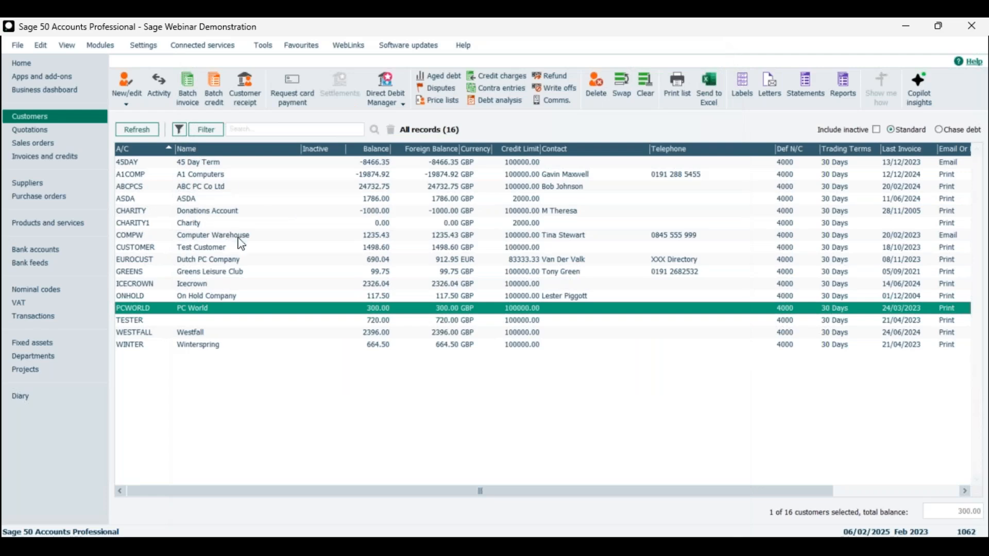
Step: Open a new customer receipt for PCWORLD to list its outstanding invoices and the payment on account
{"action": "left_click", "coordinate": [248, 90]}
{"action": "left_click", "coordinate": [438, 198]}
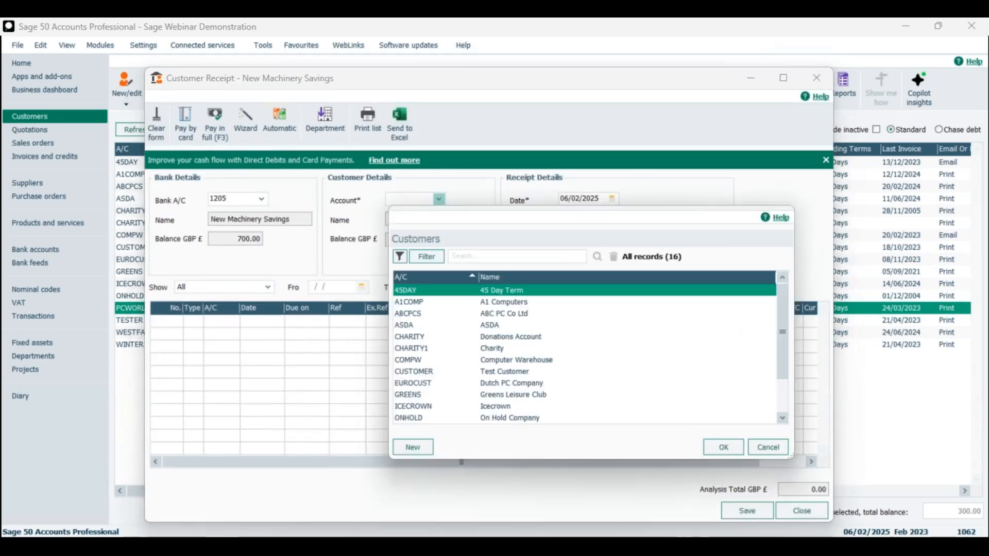
{"action": "key", "text": "Down"}
{"action": "key", "text": "Down"}
{"action": "key", "text": "Down"}
{"action": "key", "text": "Down"}
{"action": "key", "text": "Down"}
{"action": "key", "text": "Down"}
{"action": "key", "text": "Down"}
{"action": "key", "text": "Down"}
{"action": "key", "text": "Down"}
{"action": "key", "text": "Down"}
{"action": "key", "text": "Down"}
{"action": "key", "text": "Down"}
{"action": "key", "text": "Down"}
{"action": "key", "text": "Down"}
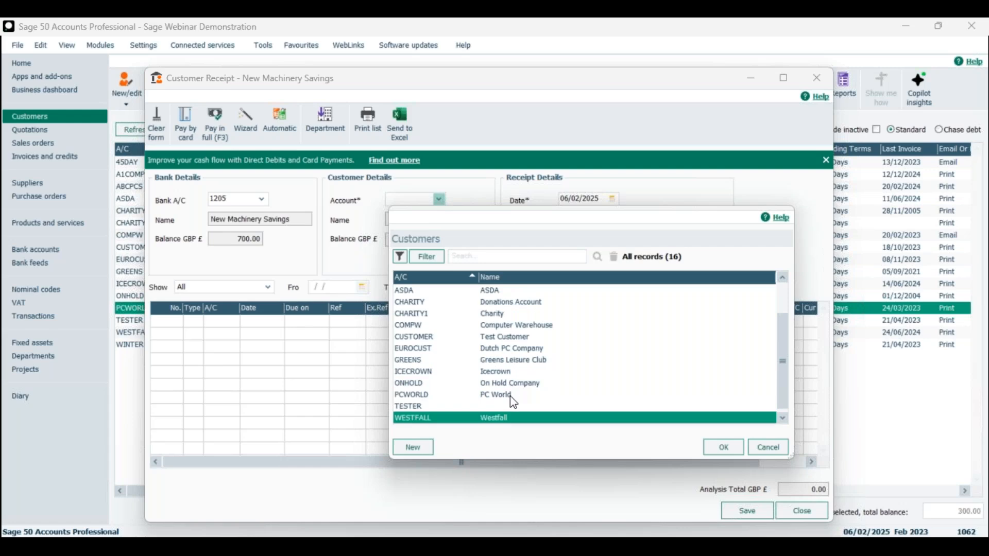
{"action": "left_click", "coordinate": [510, 395]}
{"action": "left_click", "coordinate": [723, 447]}
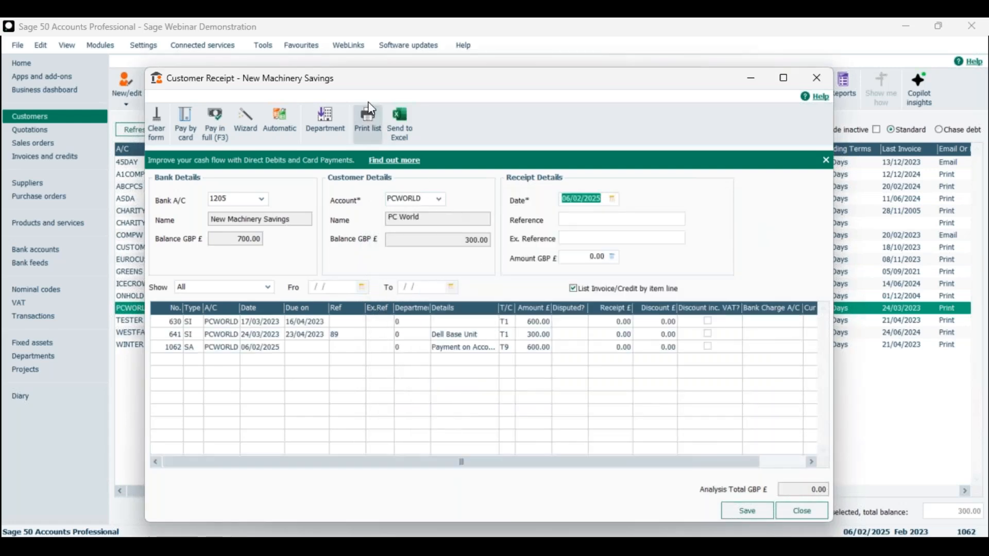
{"action": "mouse_move", "coordinate": [375, 85]}
{"action": "left_mouse_down"}
{"action": "mouse_move", "coordinate": [458, 143]}
{"action": "mouse_move", "coordinate": [370, 77]}
{"action": "left_mouse_up"}
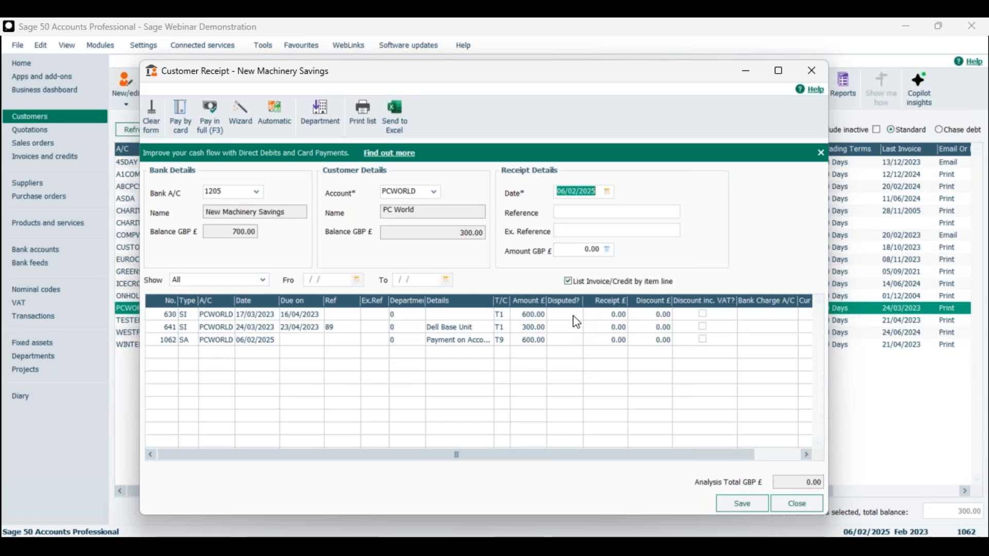
Step: Allocate 600 to invoice 630 and 600 to the payment on account 1062
{"action": "left_click", "coordinate": [605, 313]}
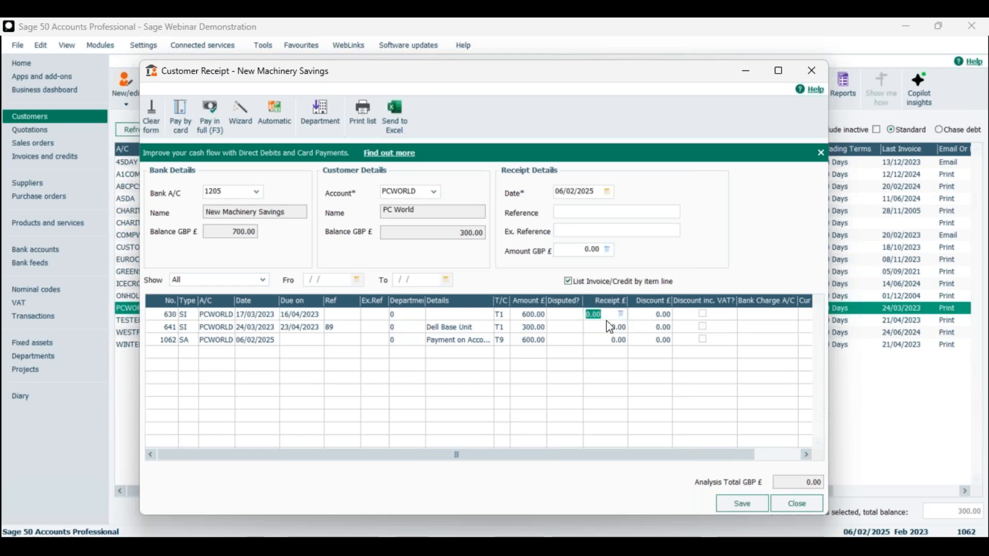
{"action": "type", "text": "600"}
{"action": "left_click", "coordinate": [608, 340]}
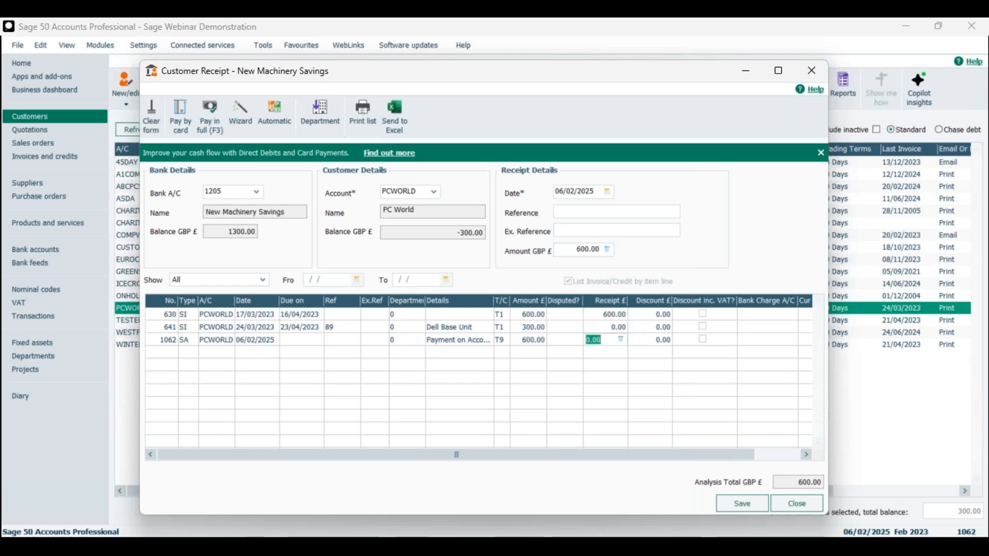
{"action": "type", "text": "600"}
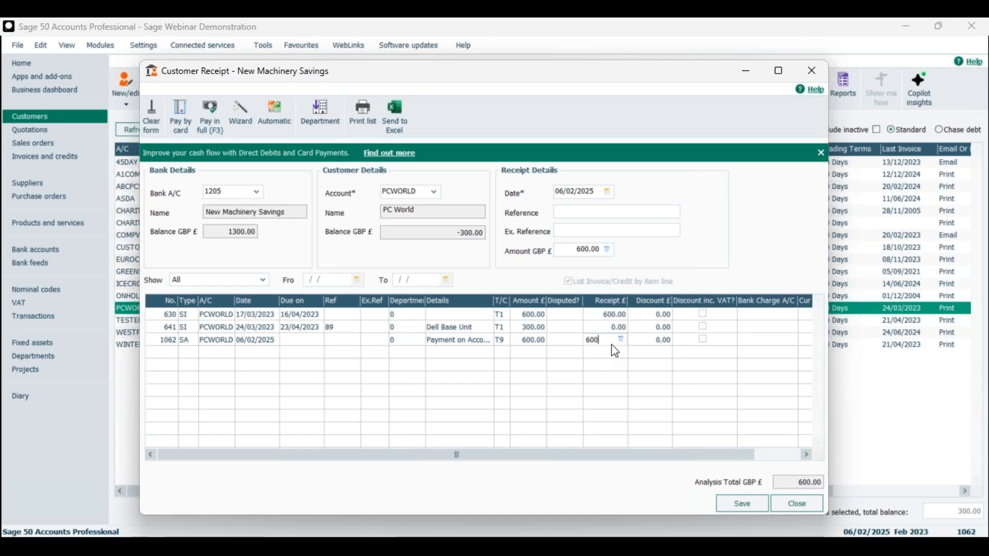
{"action": "key", "text": "Return"}
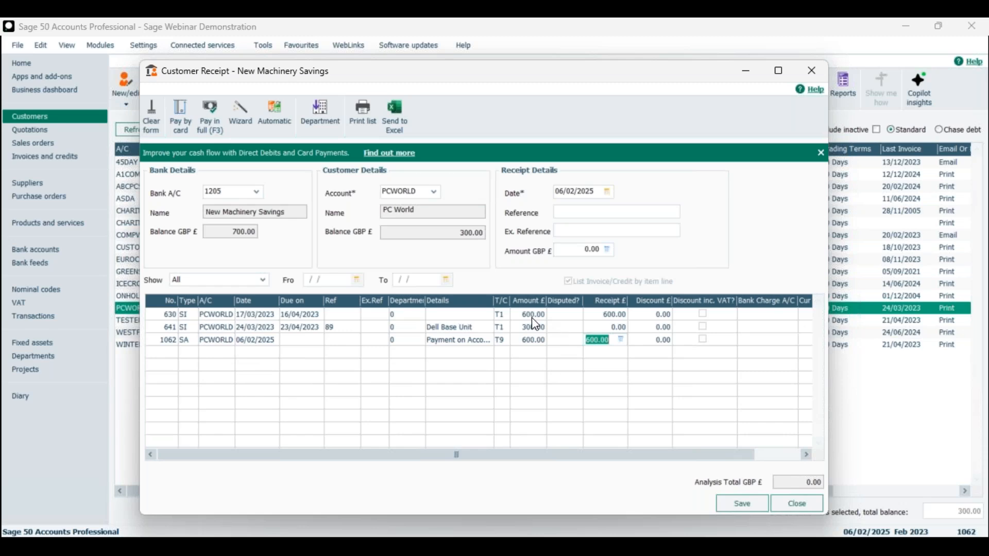
Step: Save the allocation despite the out-of-year date and close the receipt form
{"action": "left_click", "coordinate": [742, 509]}
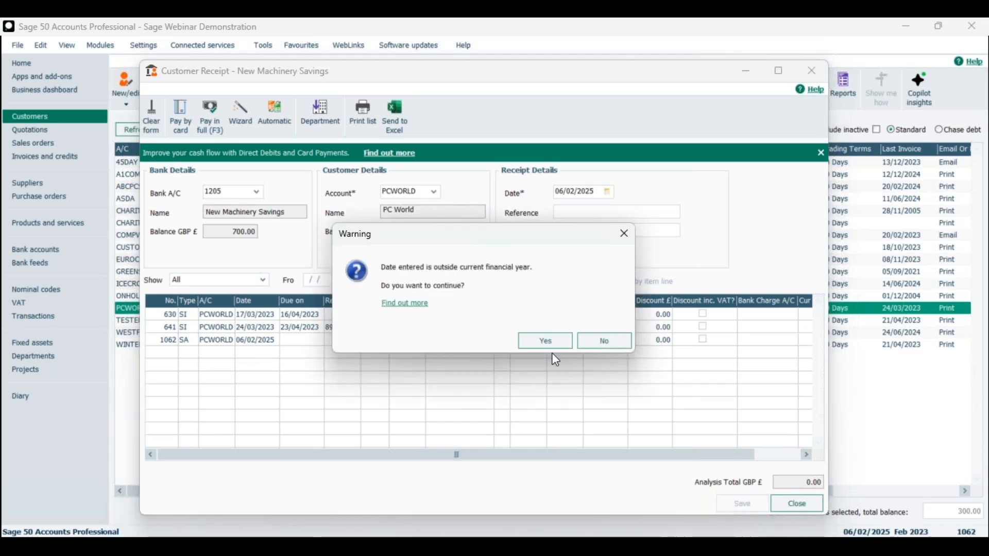
{"action": "left_click", "coordinate": [549, 345]}
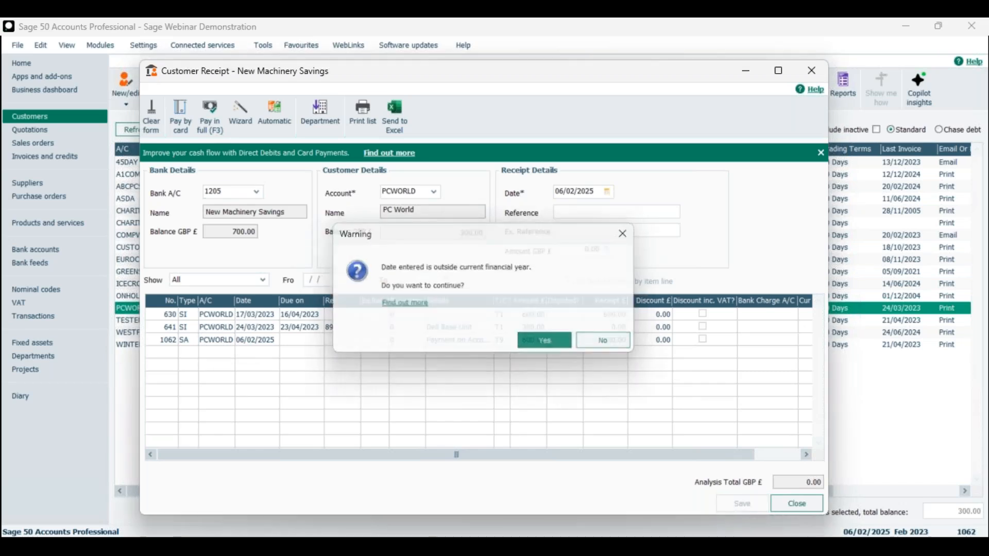
{"action": "left_click", "coordinate": [796, 509]}
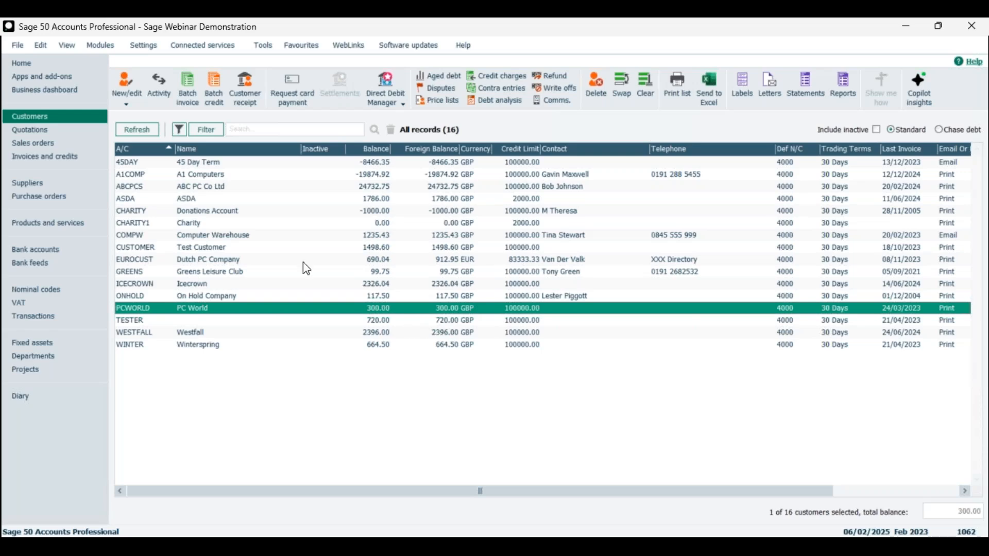
Step: Check PCWORLD's remaining outstanding items in a new customer receipt
{"action": "left_click", "coordinate": [246, 91]}
{"action": "left_click", "coordinate": [434, 193]}
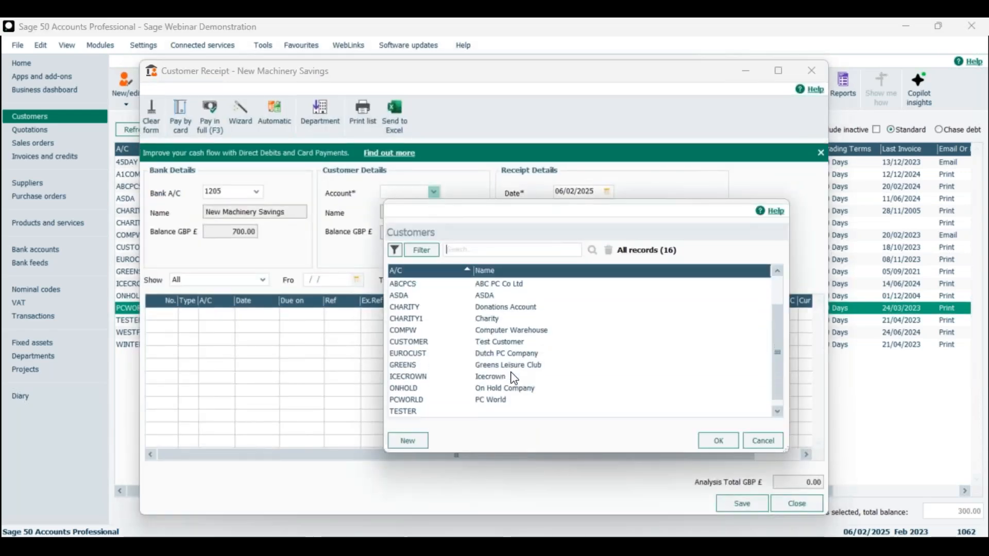
{"action": "scroll", "coordinate": [514, 379], "scroll_direction": "down", "scroll_amount": 1}
{"action": "left_click", "coordinate": [512, 380]}
{"action": "left_click", "coordinate": [731, 443]}
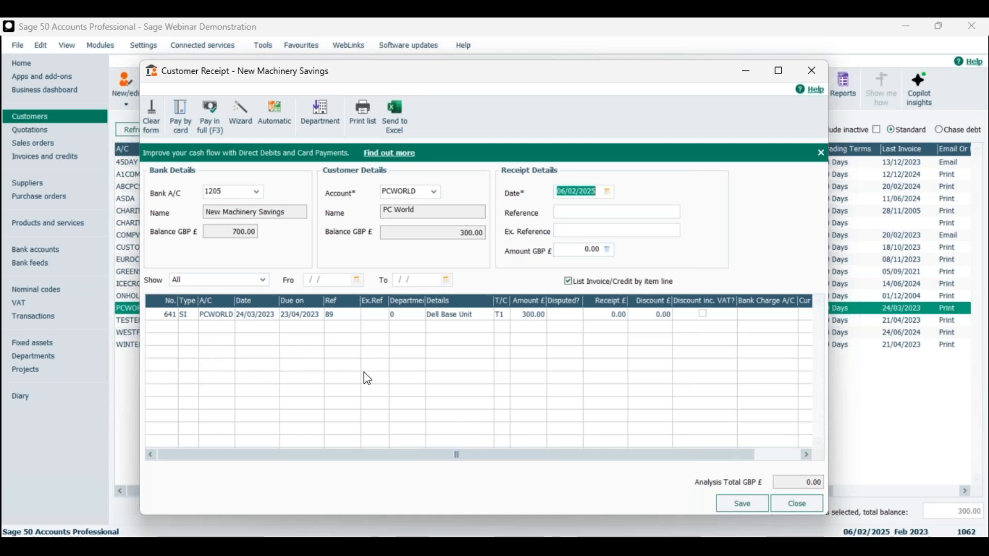
Step: Try entering a 300 receipt against the Dell Base Unit invoice, and close the form without saving
{"action": "left_click", "coordinate": [584, 251]}
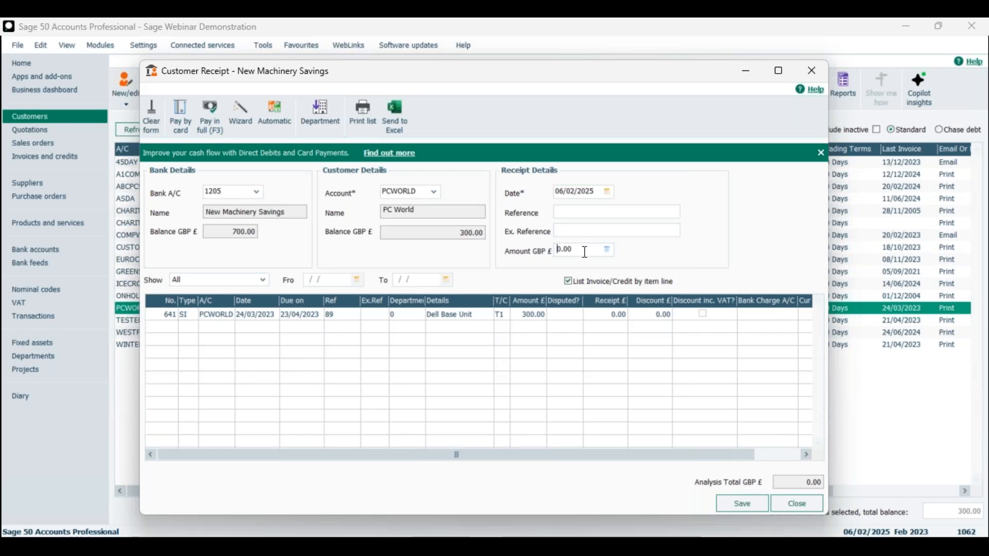
{"action": "type", "text": "30"}
{"action": "left_click_drag", "start_coordinate": [590, 251], "coordinate": [521, 253]}
{"action": "key", "text": "Delete"}
{"action": "left_click", "coordinate": [604, 315]}
{"action": "type", "text": "300"}
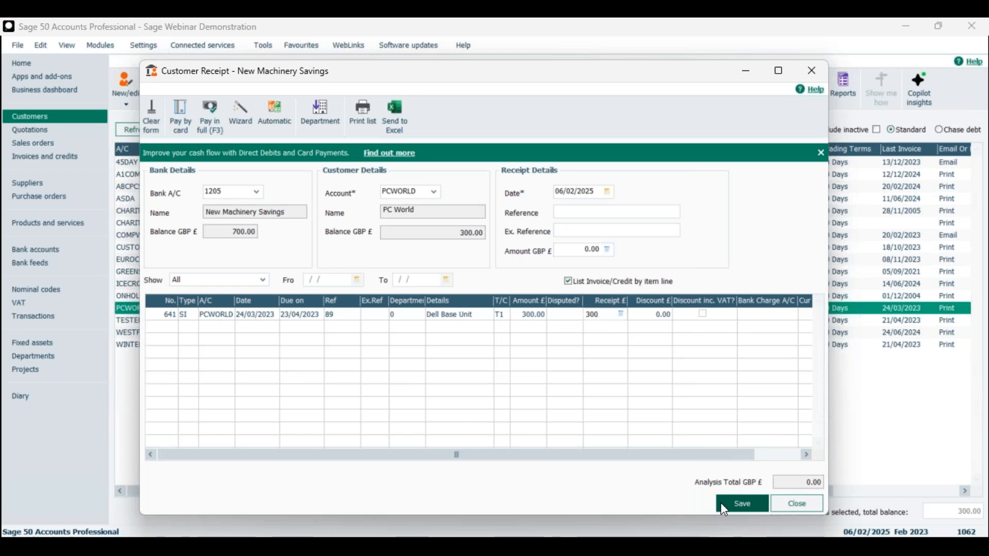
{"action": "left_click", "coordinate": [790, 508]}
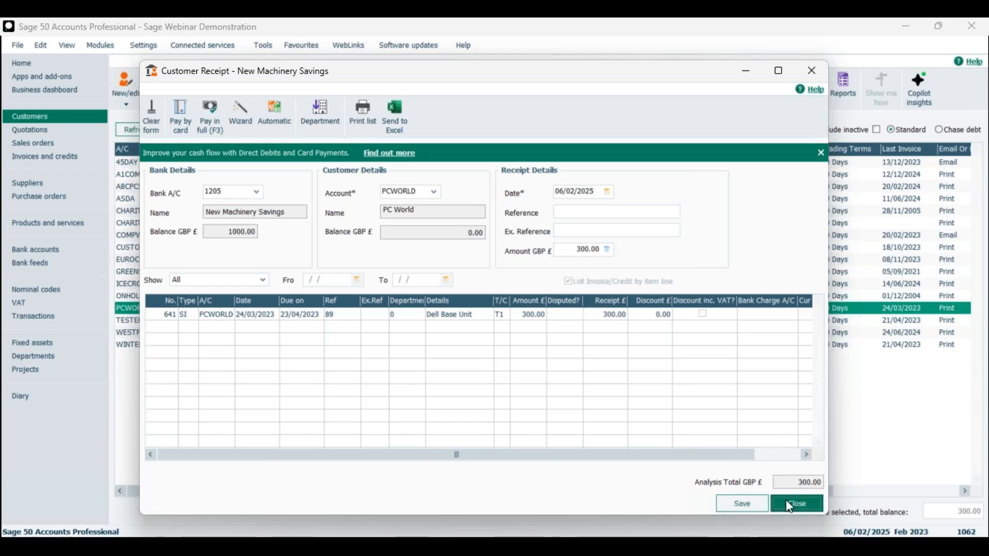
{"action": "left_click", "coordinate": [487, 329]}
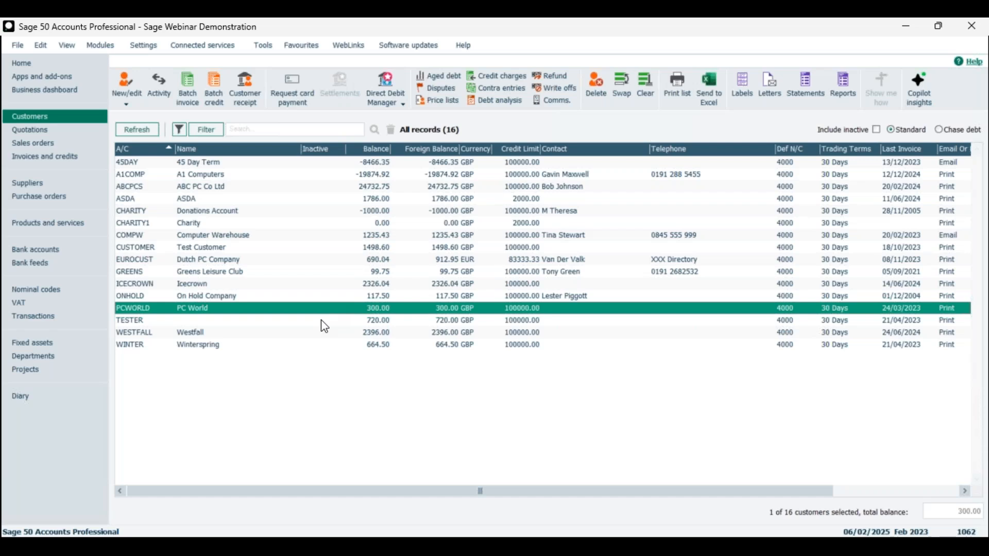
Step: Open another customer receipt for PCWORLD with bank account 1205
{"action": "left_click", "coordinate": [251, 92]}
{"action": "left_click", "coordinate": [433, 192]}
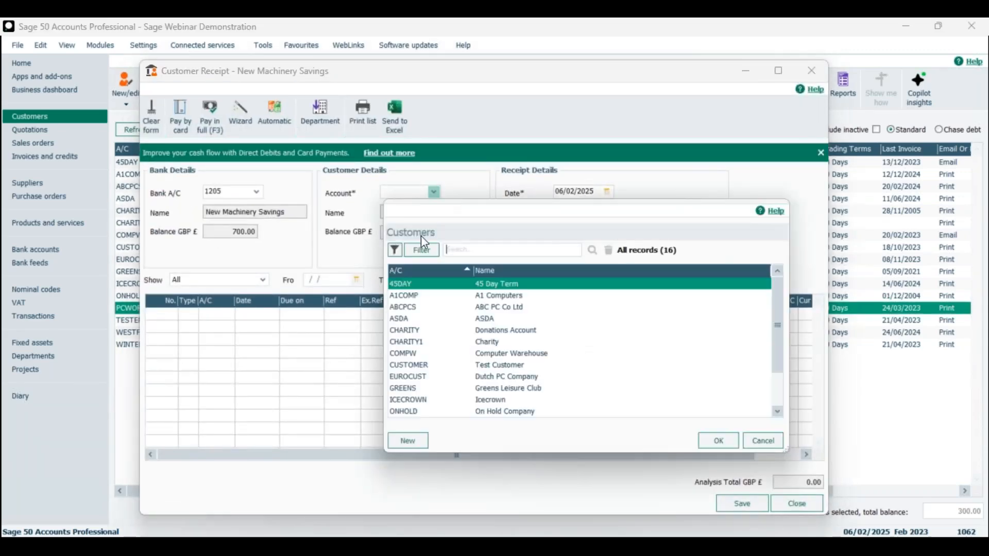
{"action": "scroll", "coordinate": [444, 376], "scroll_direction": "down", "scroll_amount": 2}
{"action": "left_click", "coordinate": [444, 378]}
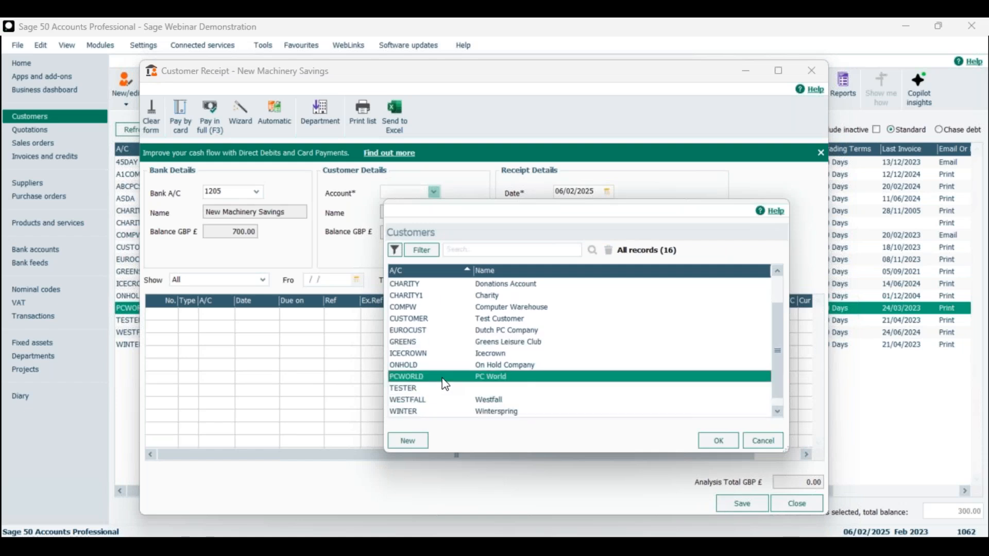
{"action": "left_click", "coordinate": [709, 442]}
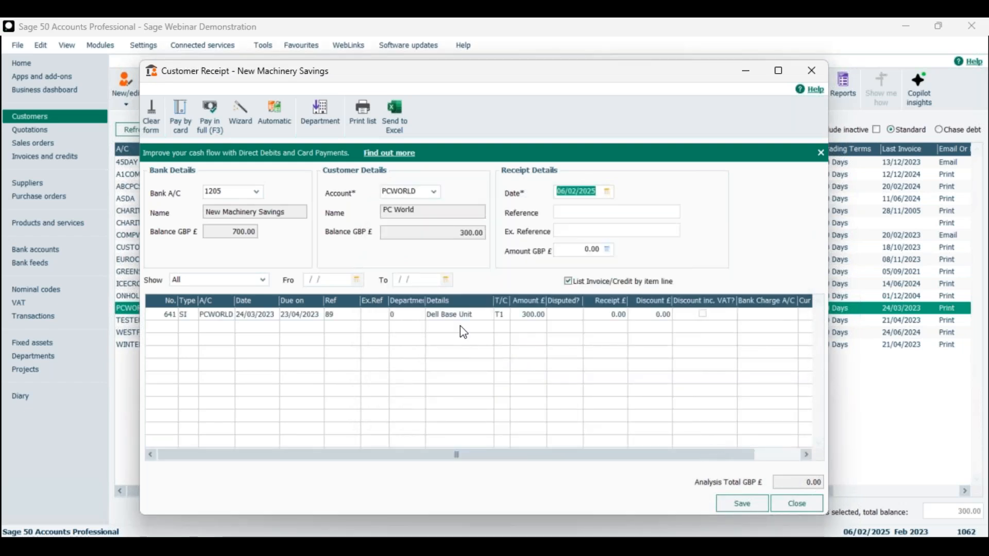
Step: Enter a 300 receipt against the Dell Base Unit invoice, save it despite the out-of-year date, and close the form
{"action": "left_click", "coordinate": [609, 315]}
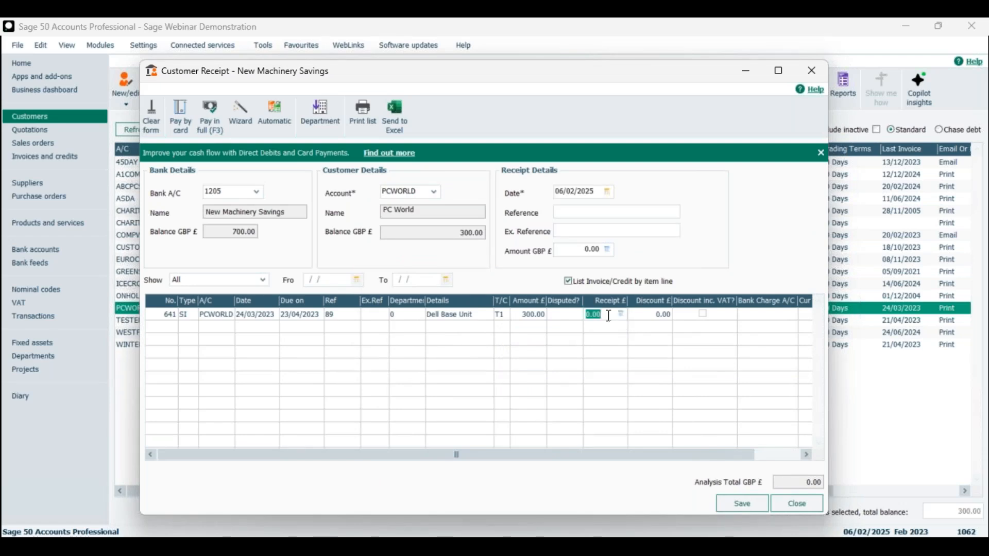
{"action": "type", "text": "30"}
{"action": "left_click", "coordinate": [741, 504]}
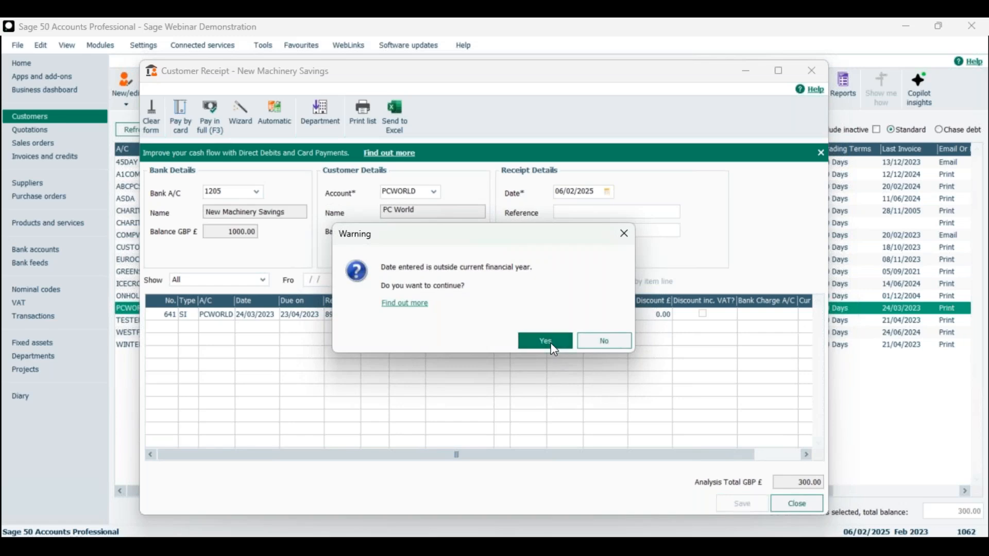
{"action": "left_click", "coordinate": [552, 344]}
{"action": "left_click", "coordinate": [792, 508]}
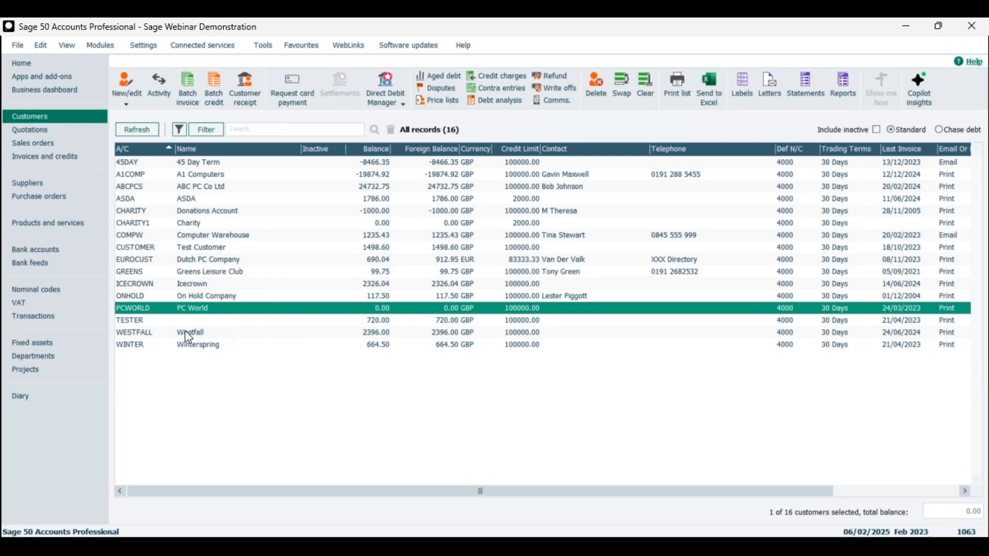
Step: Examine the new PCWORLD sales receipt in the transactions list and in its details form, and close the form unchanged
{"action": "left_click", "coordinate": [44, 320]}
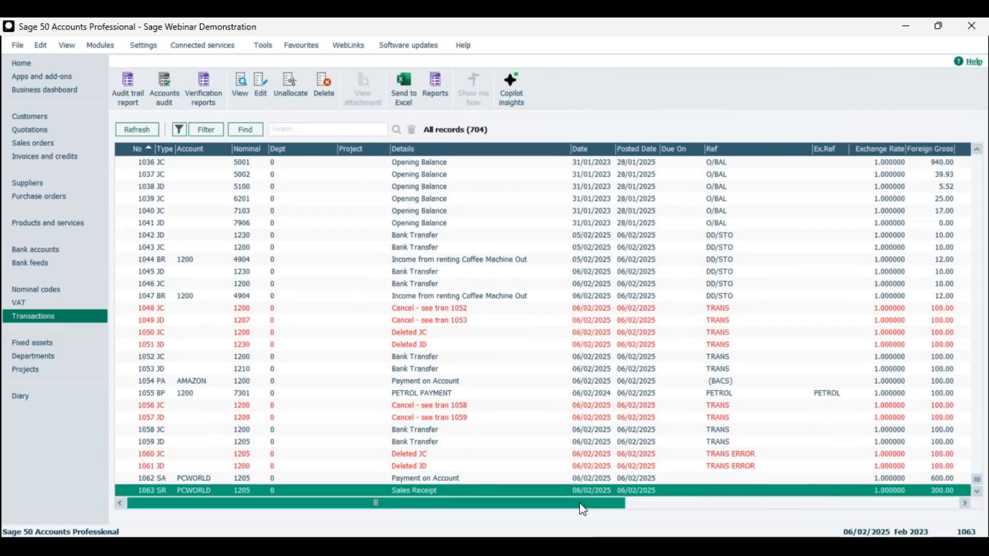
{"action": "left_click_drag", "start_coordinate": [583, 507], "coordinate": [651, 512]}
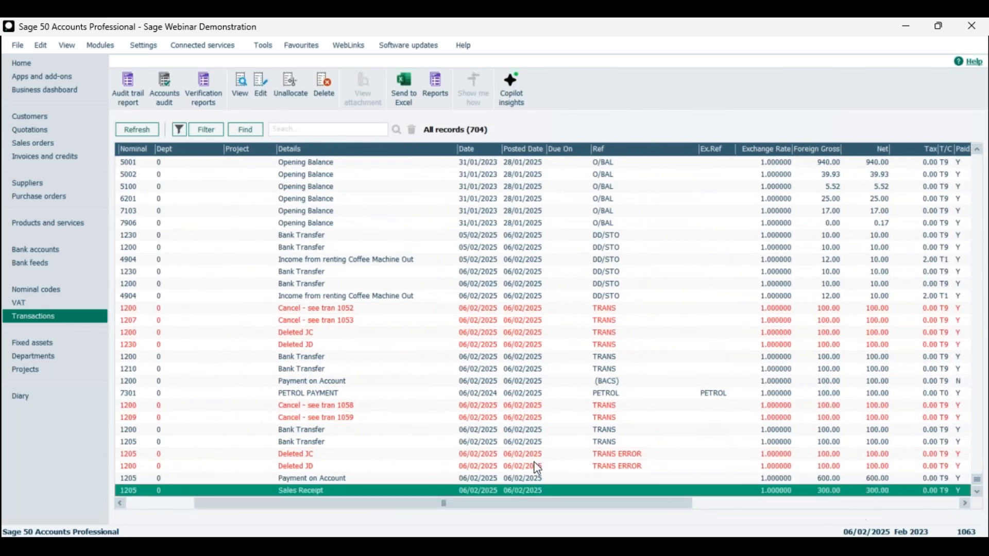
{"action": "left_click_drag", "start_coordinate": [278, 508], "coordinate": [211, 508]}
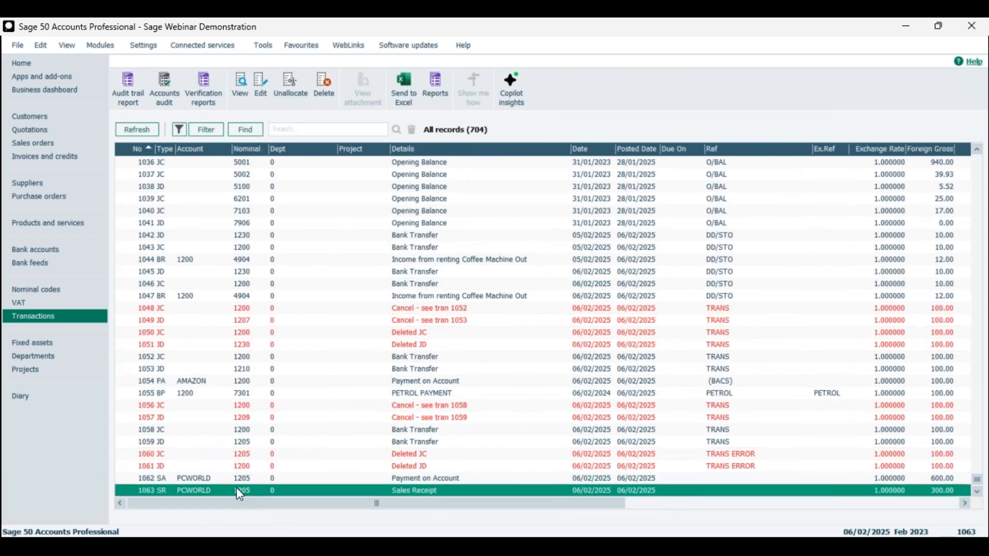
{"action": "double_click", "coordinate": [236, 490]}
{"action": "left_click", "coordinate": [545, 323]}
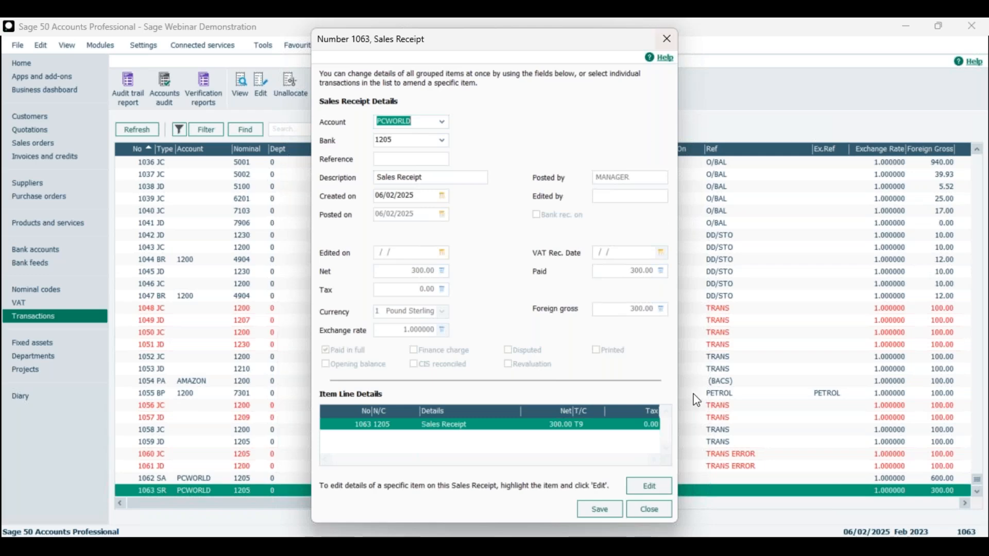
{"action": "left_click", "coordinate": [652, 512]}
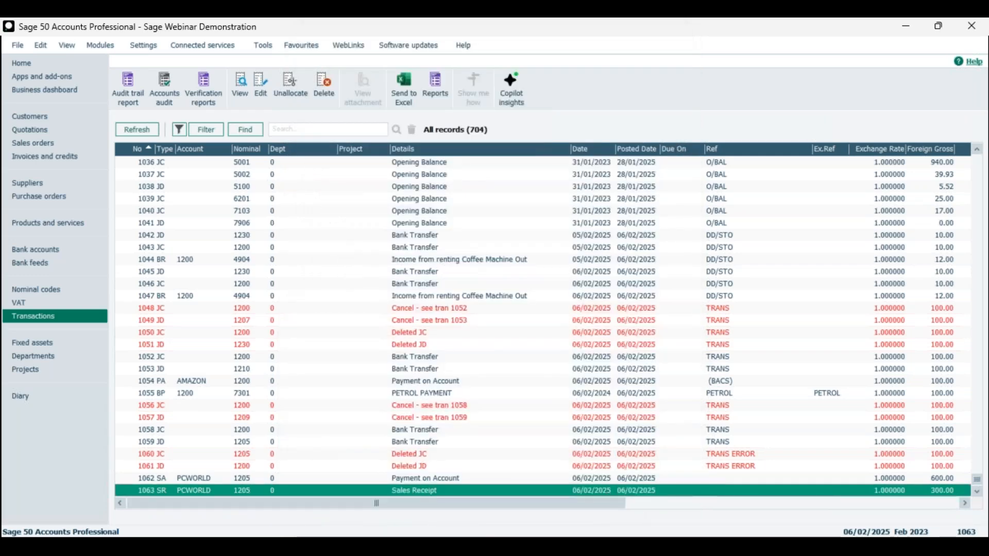
Step: Unallocate the PCWORLD sales receipt in the transactions list
{"action": "left_click", "coordinate": [291, 88]}
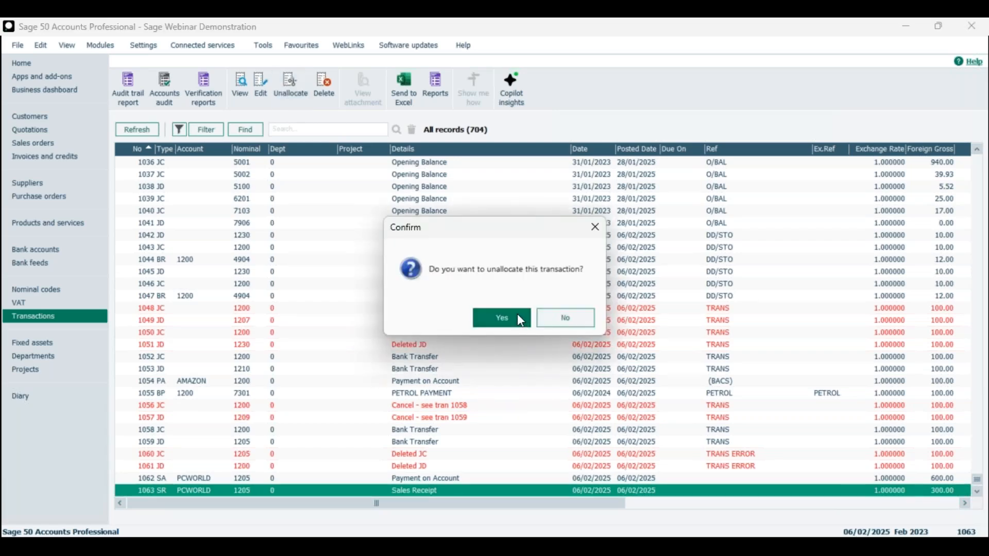
{"action": "left_click", "coordinate": [515, 317]}
{"action": "key", "text": "Up"}
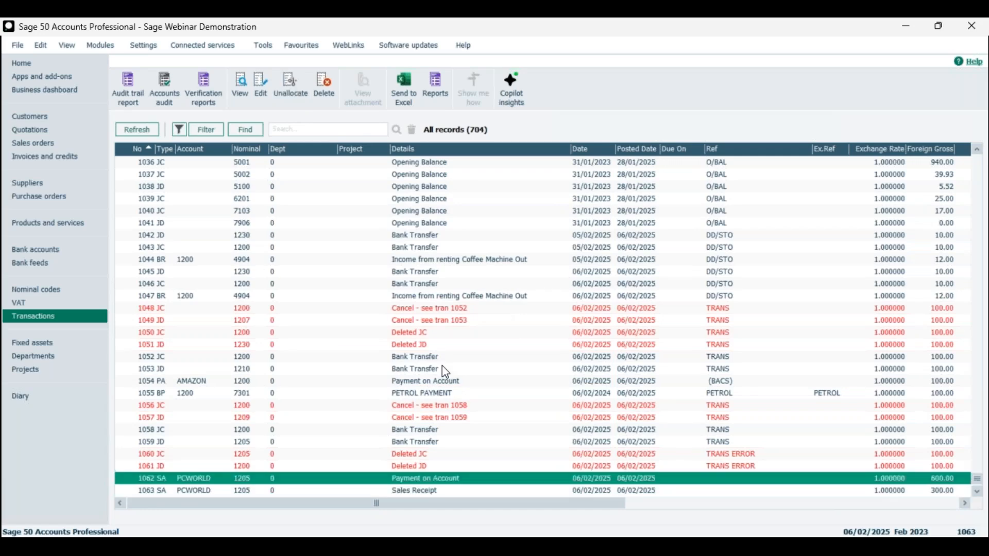
{"action": "key", "text": "Down"}
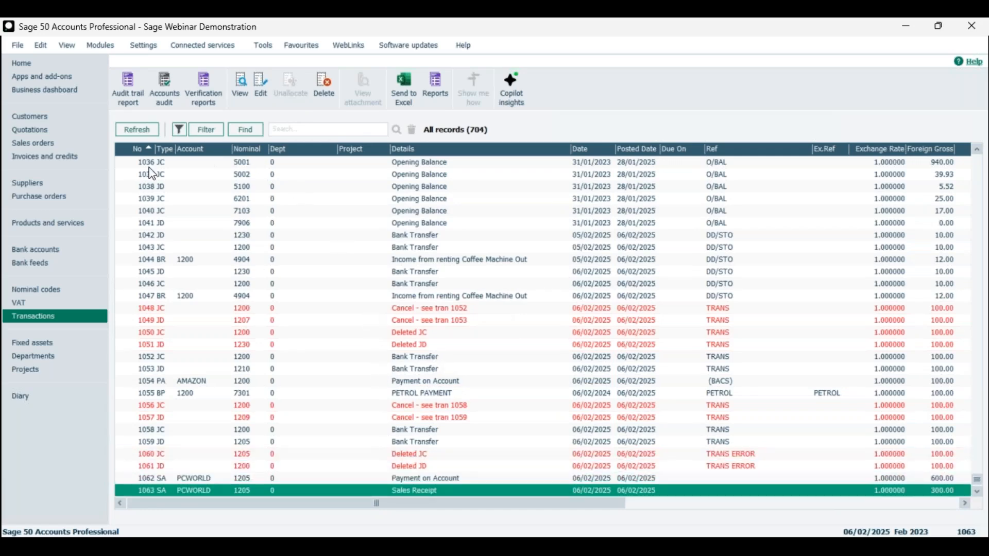
Step: Check PCWORLD's outstanding items in a new customer receipt and close the form without saving
{"action": "left_click", "coordinate": [38, 117]}
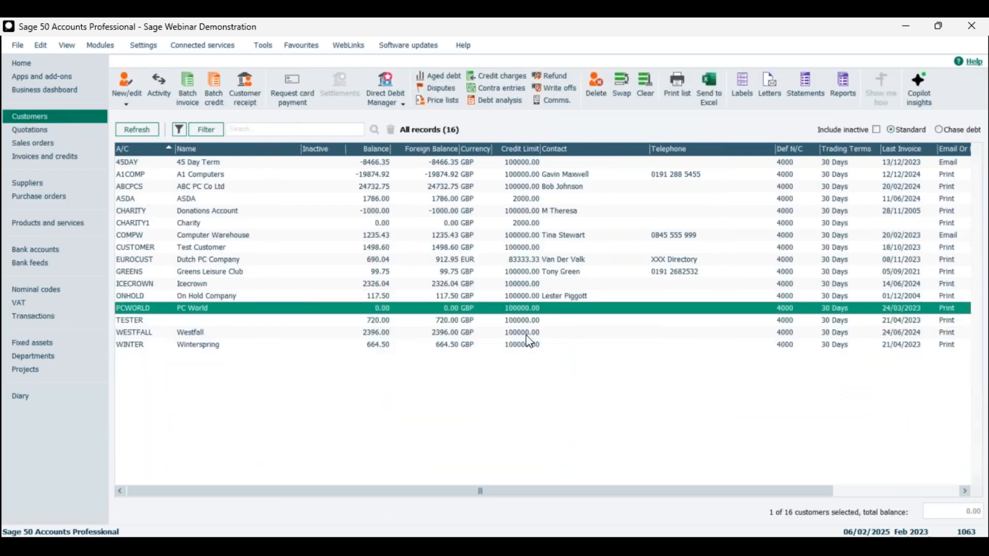
{"action": "left_click", "coordinate": [242, 104]}
{"action": "left_click", "coordinate": [435, 194]}
{"action": "scroll", "coordinate": [468, 387], "scroll_direction": "down", "scroll_amount": 5}
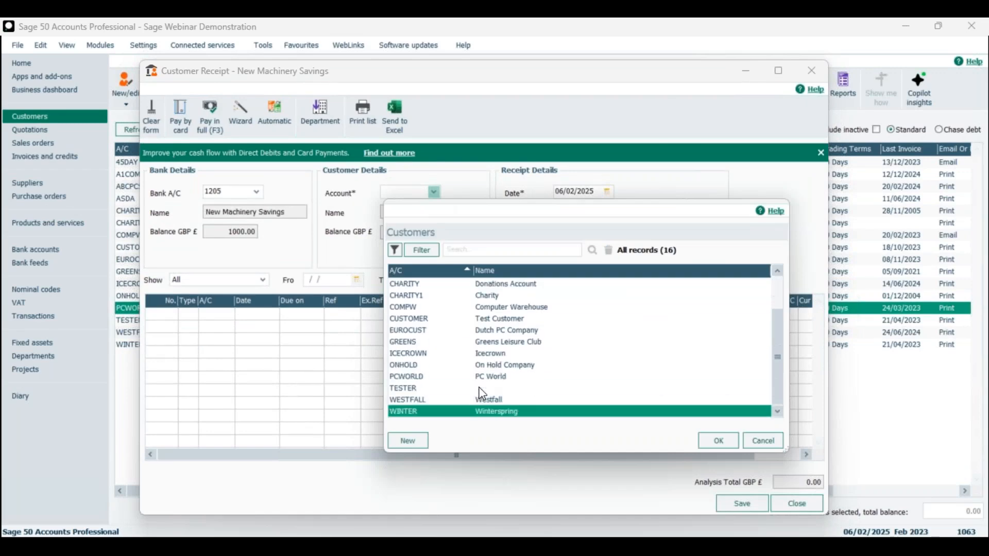
{"action": "left_click", "coordinate": [490, 379]}
{"action": "left_click", "coordinate": [723, 441]}
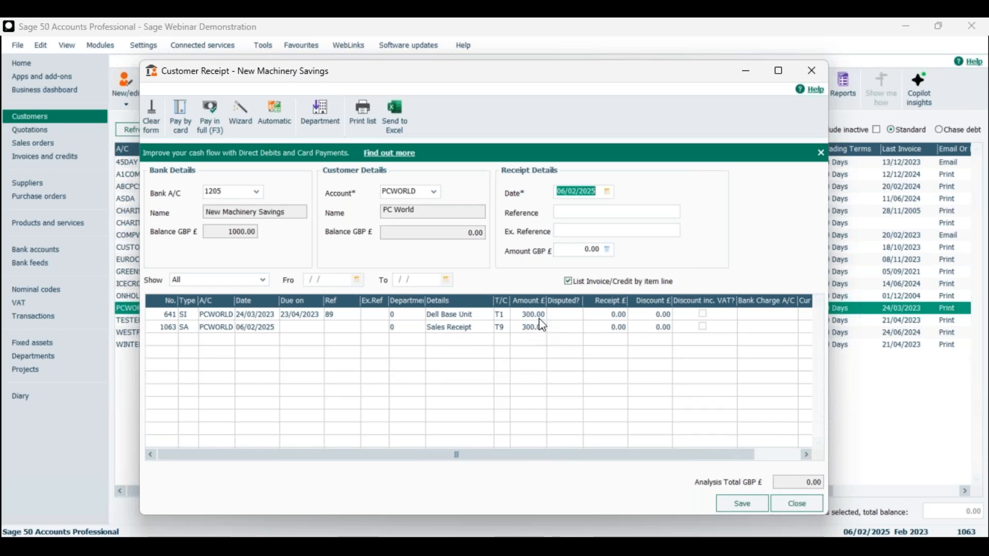
{"action": "left_click", "coordinate": [808, 508]}
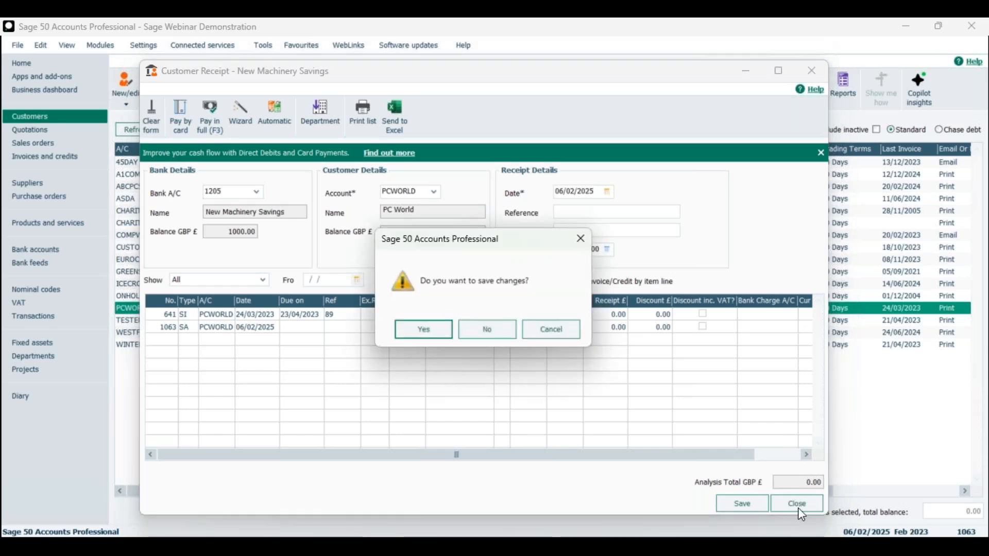
{"action": "left_click", "coordinate": [483, 335]}
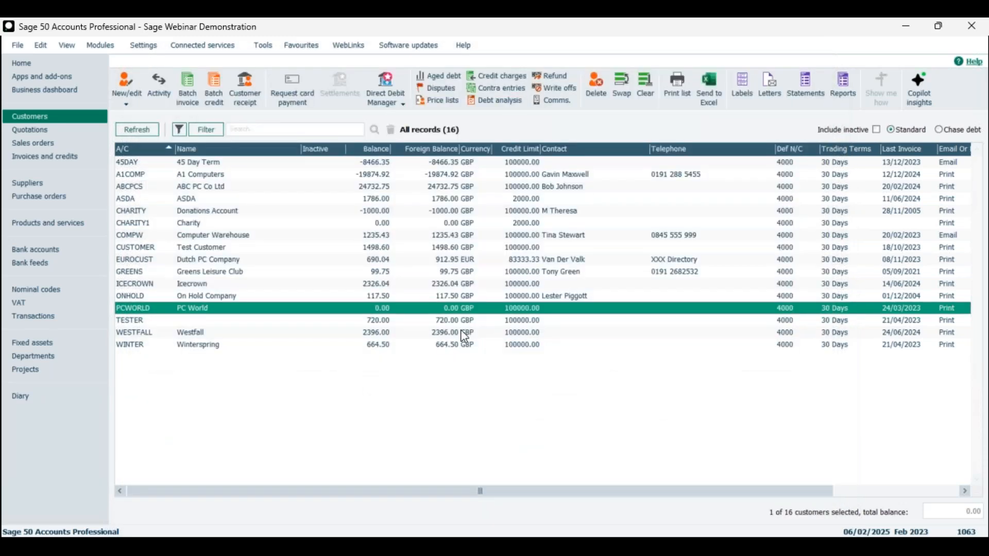
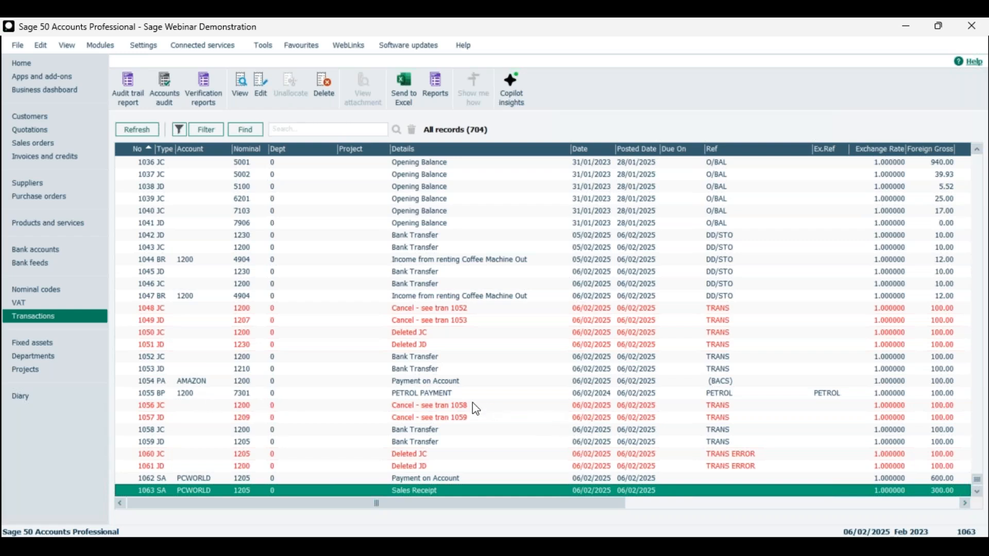
Step: Open the PETROL PAYMENT bank payment from the transactions list for editing, accepting the date beyond the financial year
{"action": "left_click", "coordinate": [450, 394]}
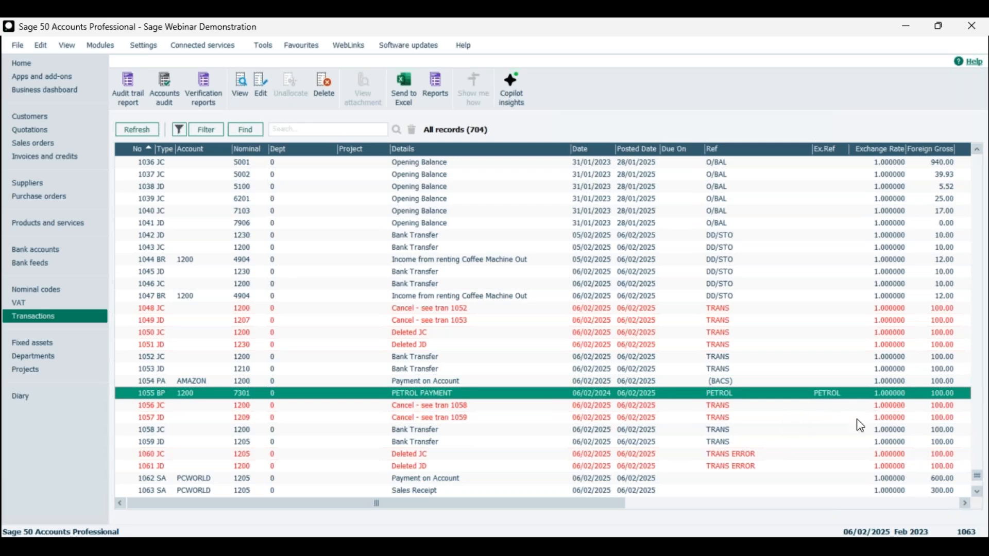
{"action": "left_click_drag", "start_coordinate": [618, 505], "coordinate": [866, 510]}
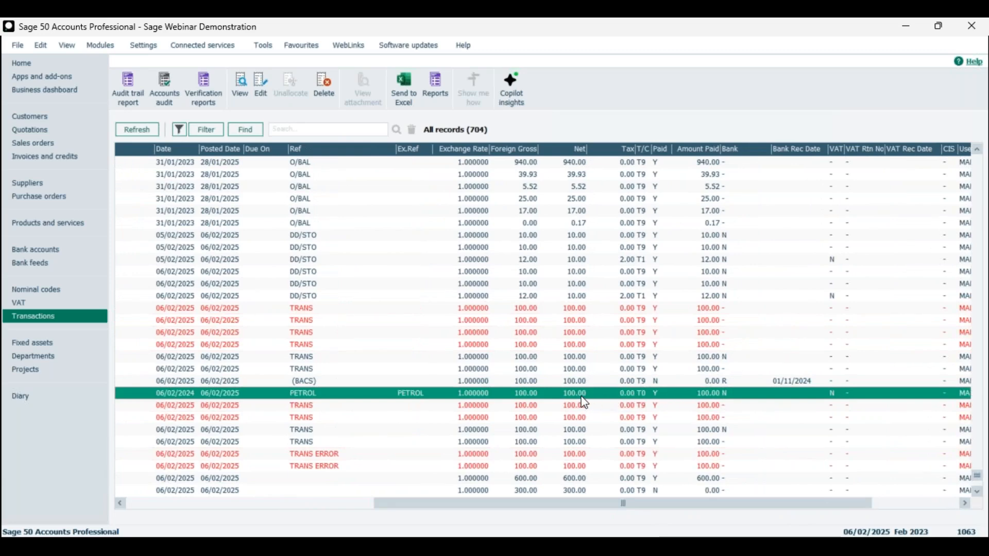
{"action": "left_click_drag", "start_coordinate": [562, 504], "coordinate": [267, 497]}
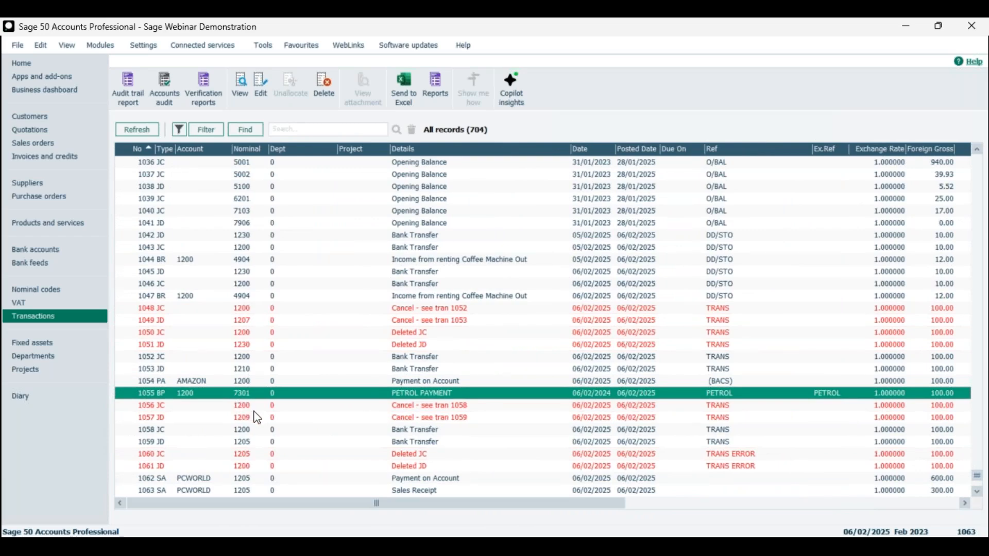
{"action": "right_click", "coordinate": [259, 393]}
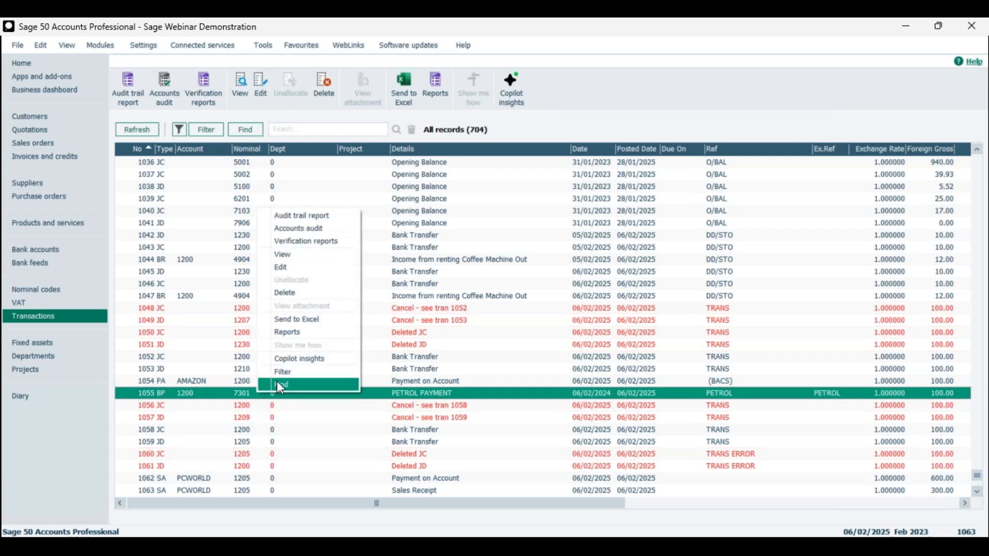
{"action": "left_click", "coordinate": [208, 397]}
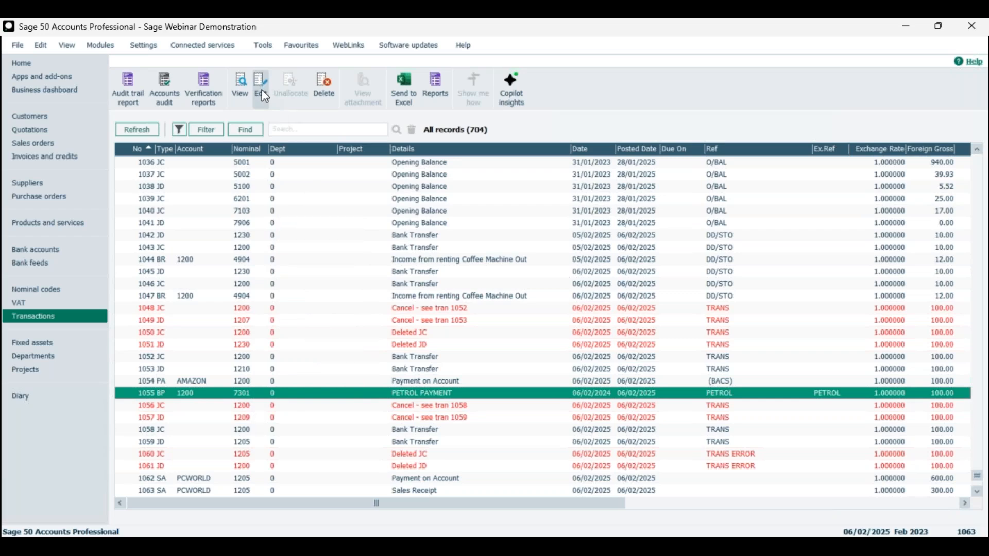
{"action": "right_click", "coordinate": [291, 396]}
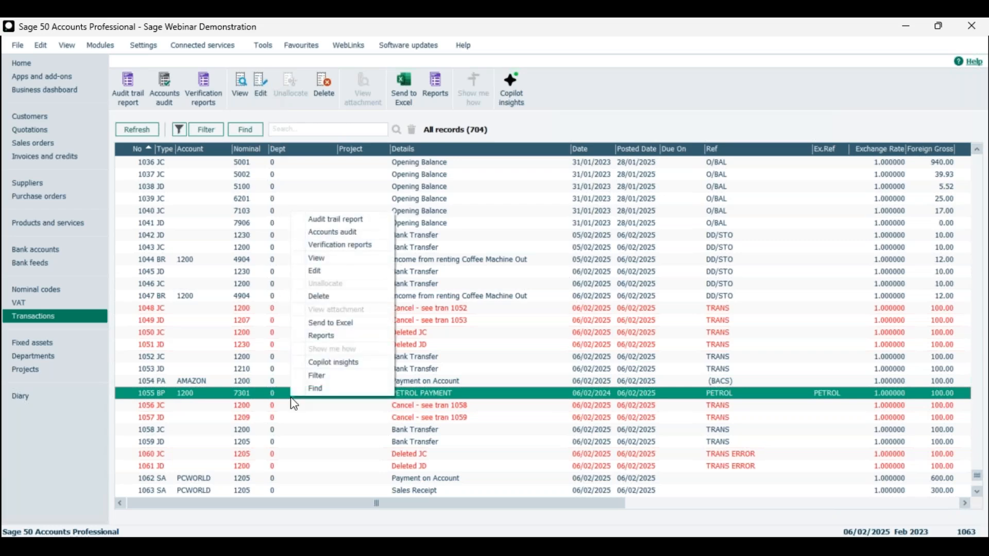
{"action": "left_click", "coordinate": [322, 274]}
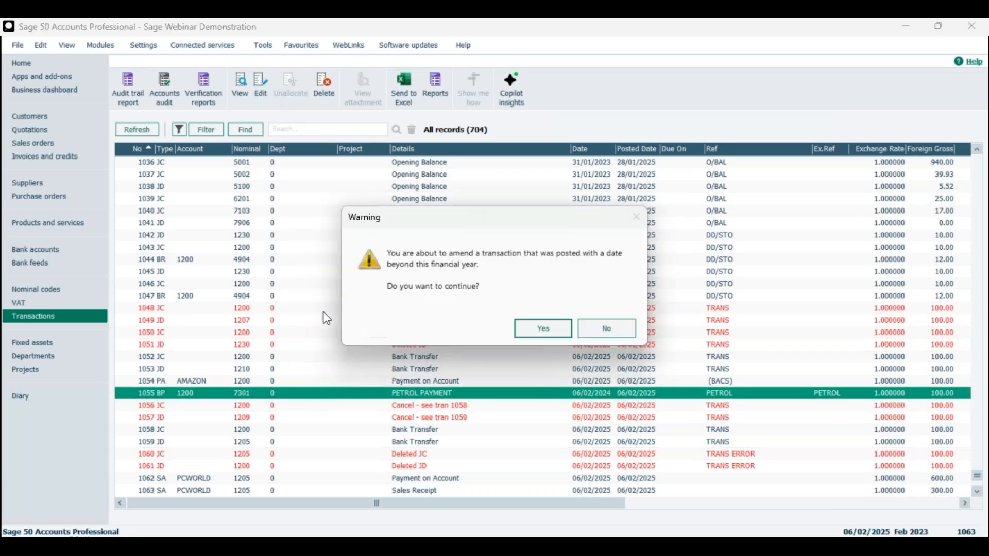
{"action": "left_click", "coordinate": [537, 334]}
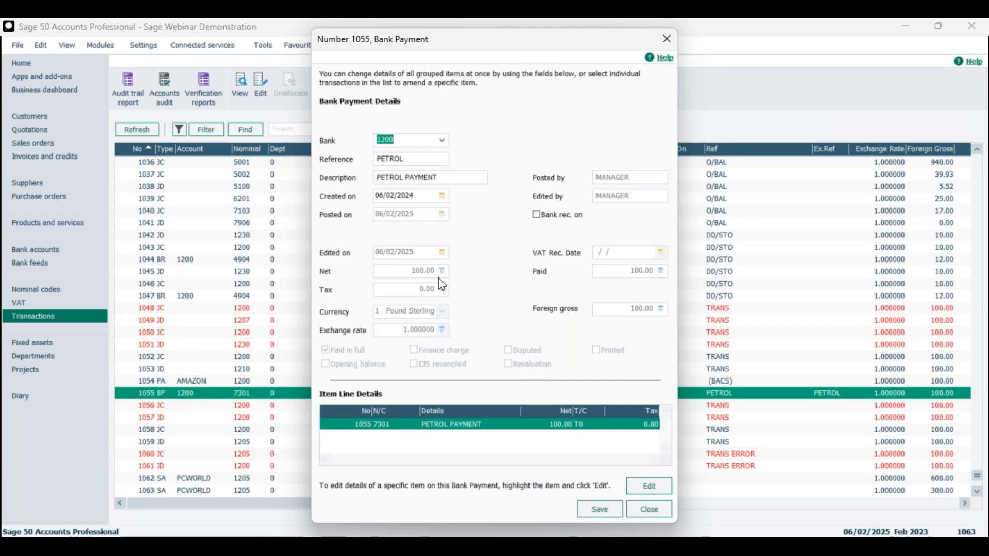
Step: Set the petrol payment's creation date to 01/02/2024
{"action": "left_click_drag", "start_coordinate": [494, 37], "coordinate": [493, 32]}
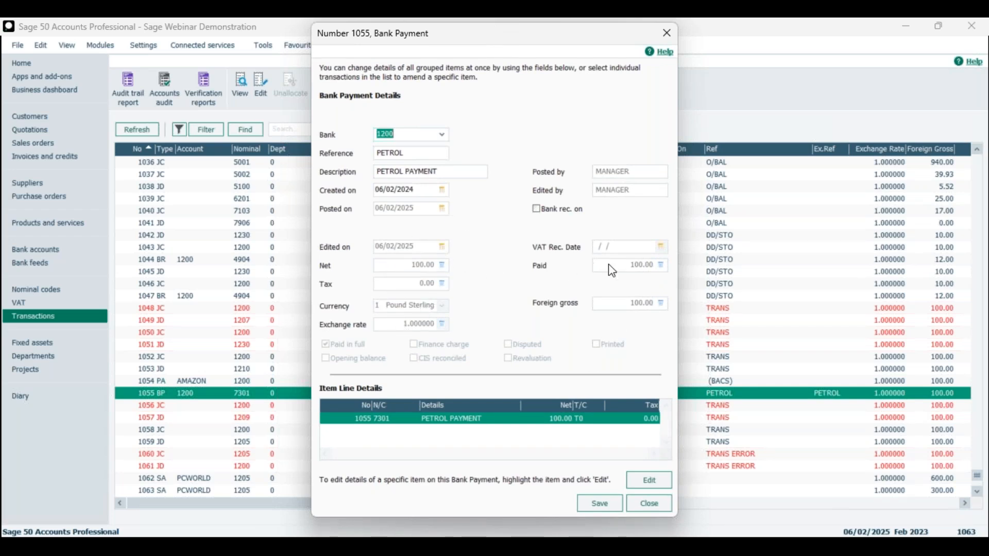
{"action": "left_click", "coordinate": [385, 193]}
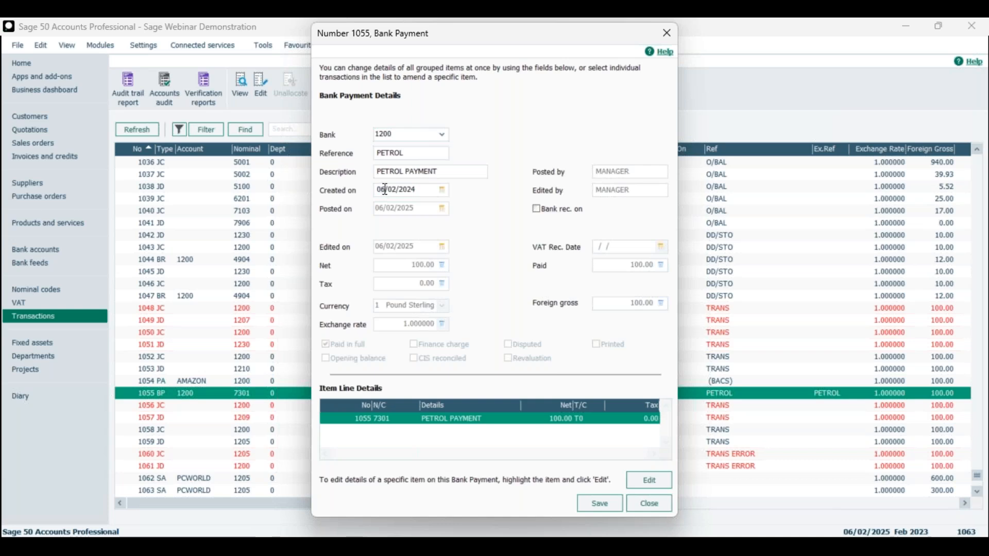
{"action": "left_click_drag", "start_coordinate": [385, 193], "coordinate": [365, 199]}
{"action": "type", "text": "01"}
Step: Edit the petrol payment's item line and set its nominal code to 7300 Fuel and Oil
{"action": "left_click", "coordinate": [649, 487]}
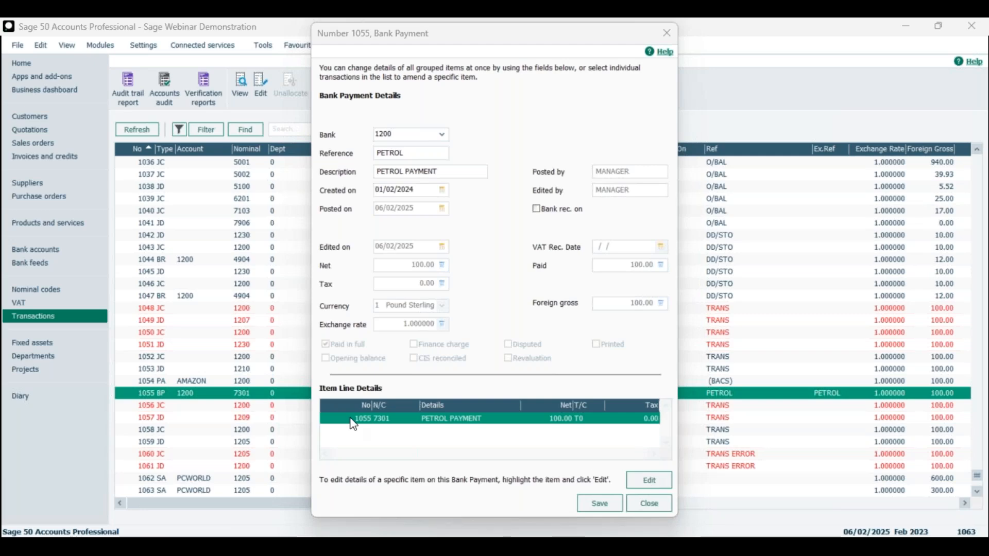
{"action": "left_click_drag", "start_coordinate": [437, 162], "coordinate": [514, 94]}
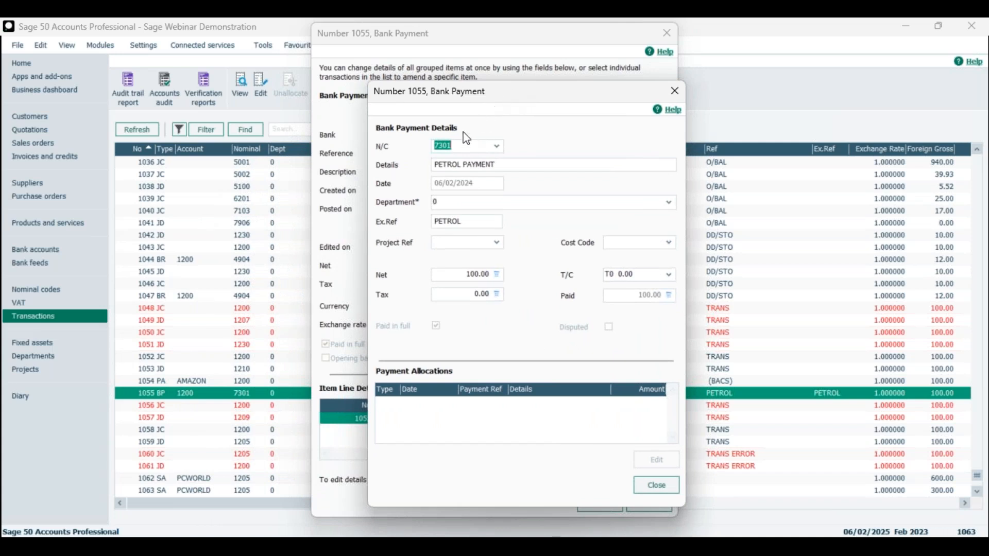
{"action": "left_click", "coordinate": [497, 147]}
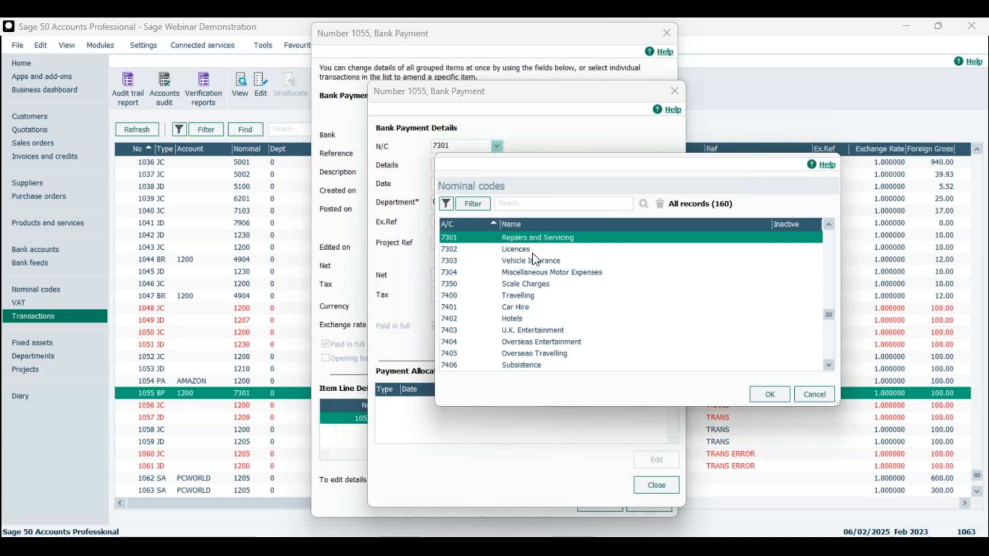
{"action": "left_click", "coordinate": [829, 225]}
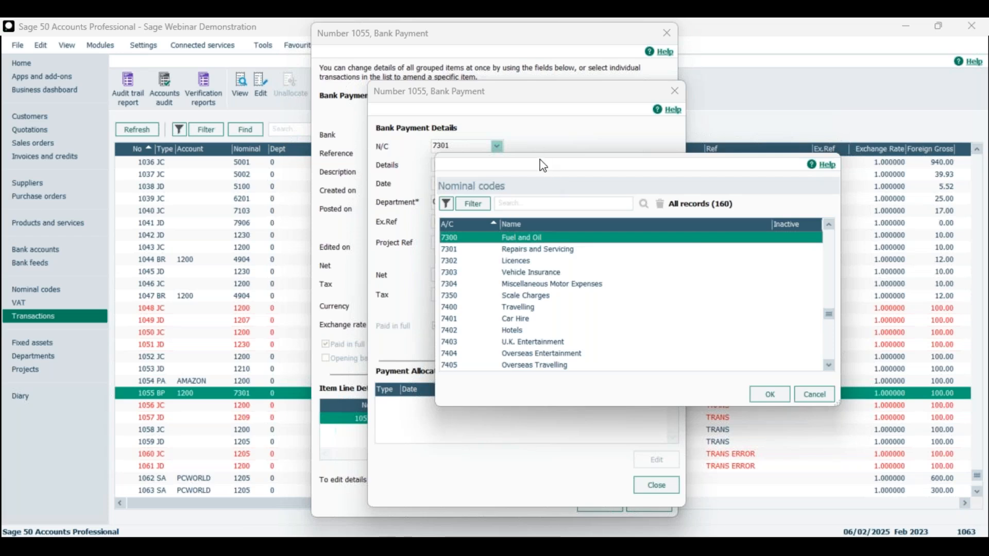
{"action": "left_click", "coordinate": [770, 395]}
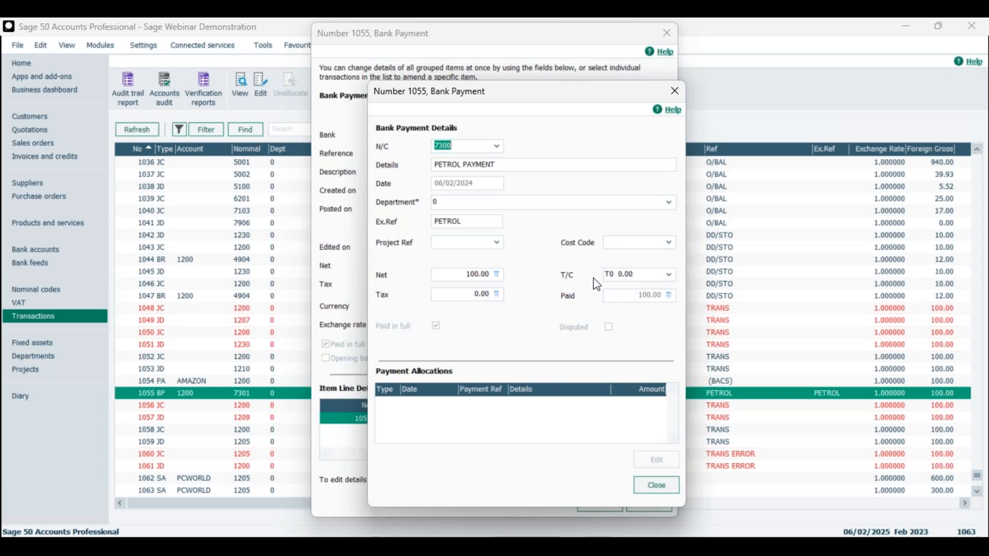
Step: Set the item line's tax code to T1 20.00 and recalculate the tax
{"action": "left_click", "coordinate": [669, 276]}
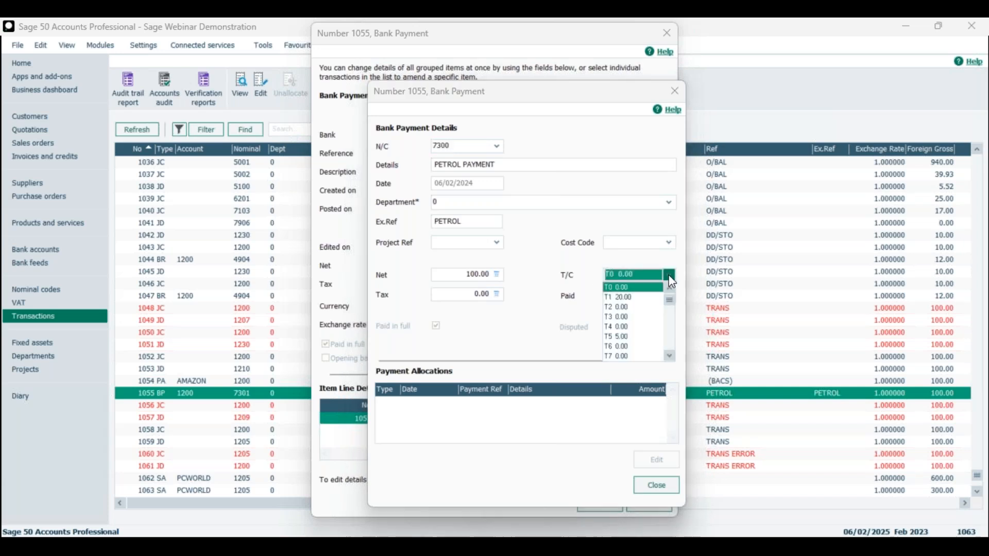
{"action": "left_click", "coordinate": [626, 298]}
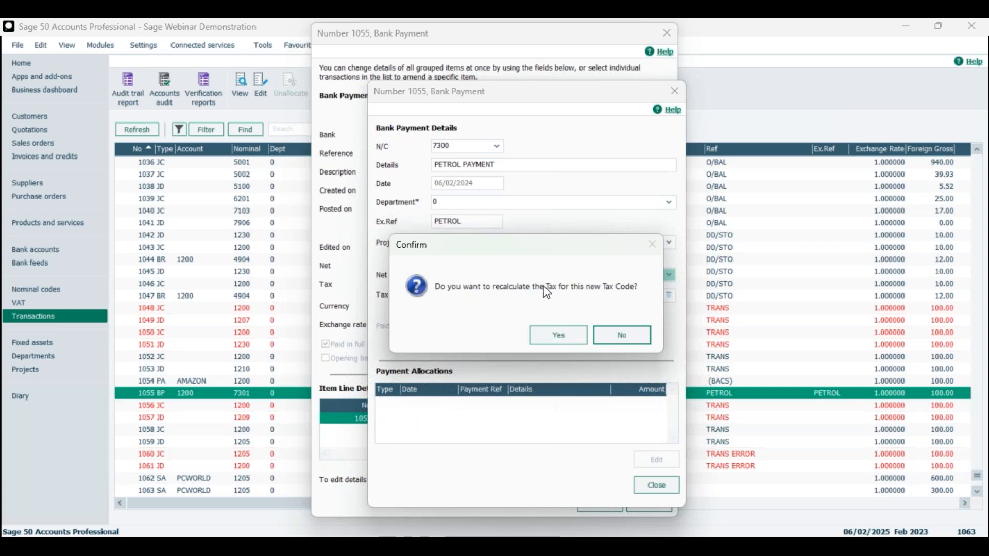
{"action": "left_click", "coordinate": [554, 333]}
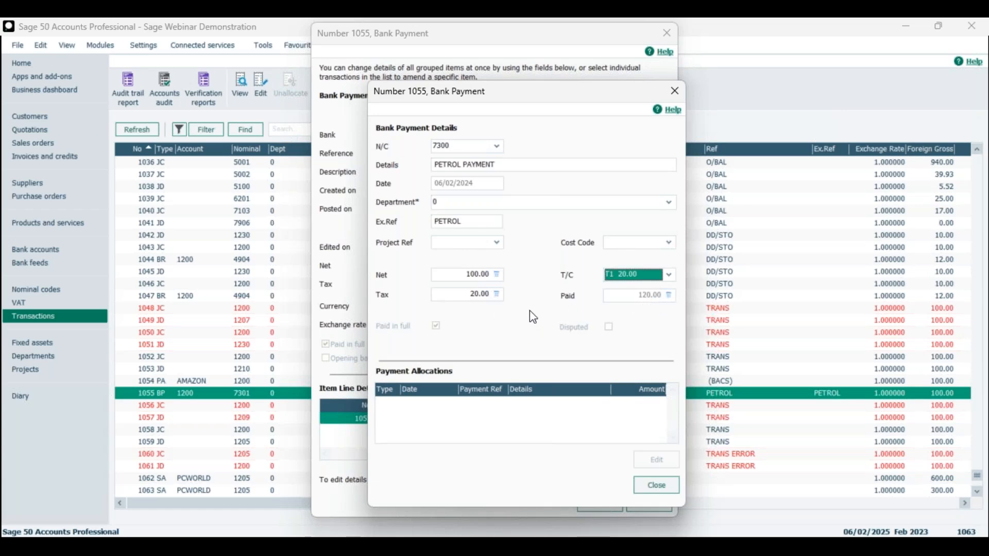
Step: Close the petrol payment's item line, then save the bank payment and post the changes
{"action": "left_click_drag", "start_coordinate": [509, 92], "coordinate": [671, 91]}
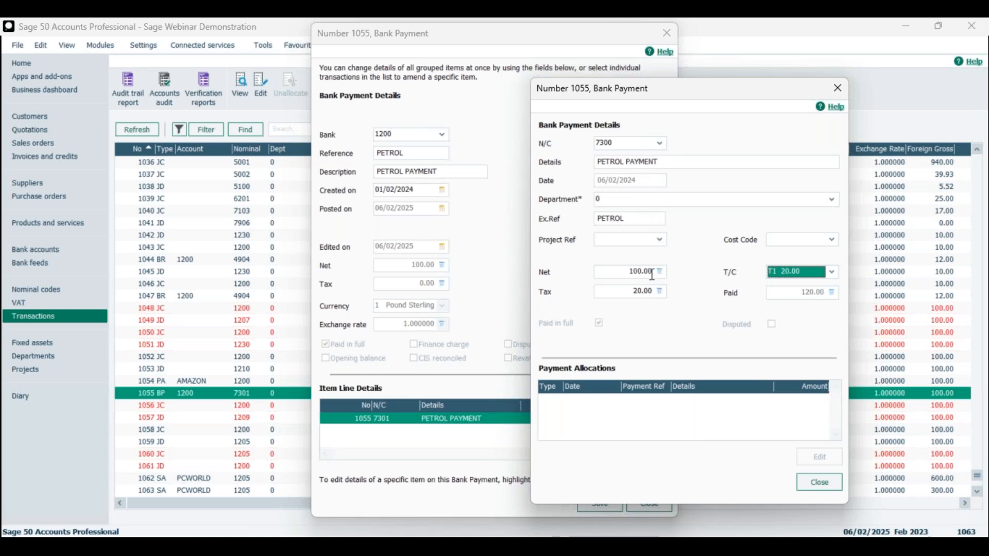
{"action": "left_click_drag", "start_coordinate": [668, 92], "coordinate": [642, 85]}
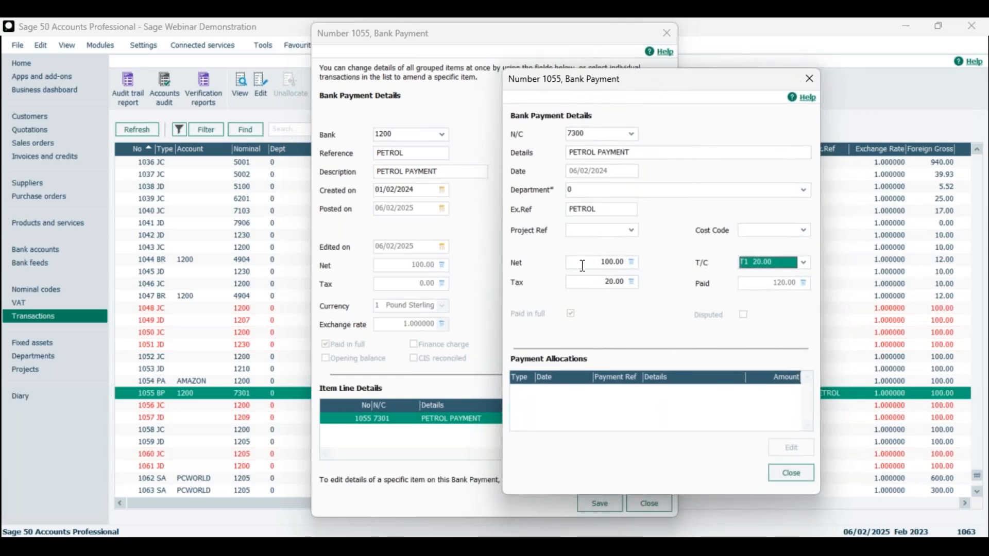
{"action": "left_click", "coordinate": [790, 474]}
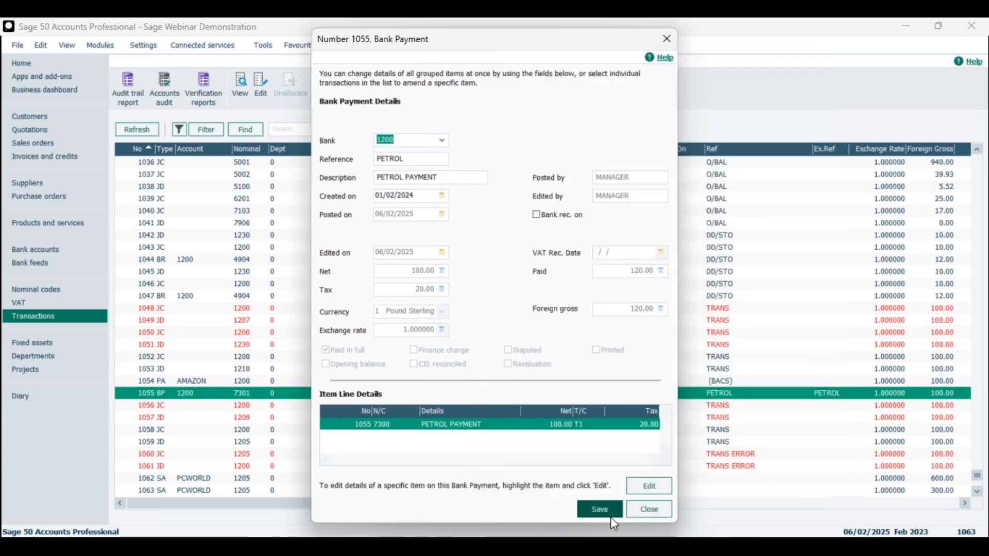
{"action": "left_click", "coordinate": [602, 511]}
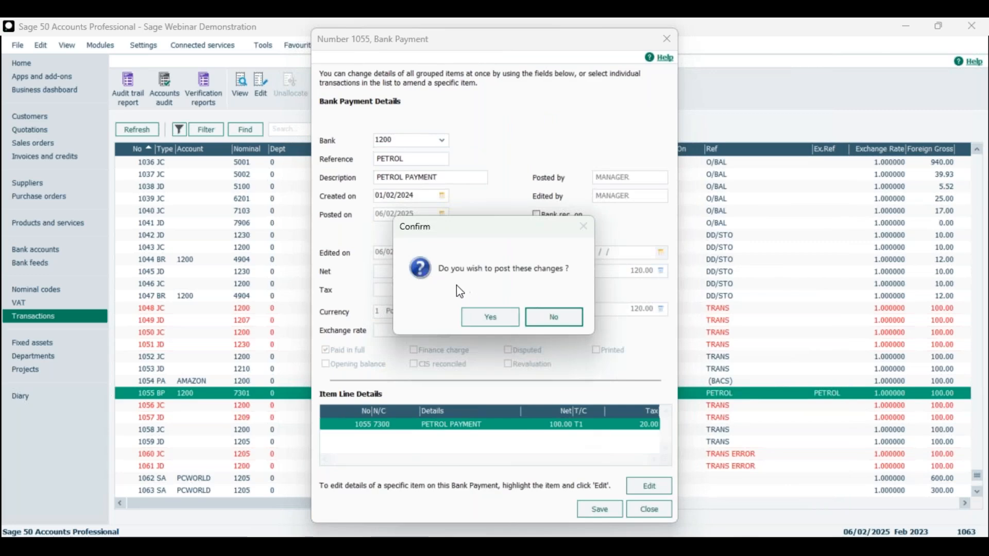
{"action": "left_click", "coordinate": [488, 318]}
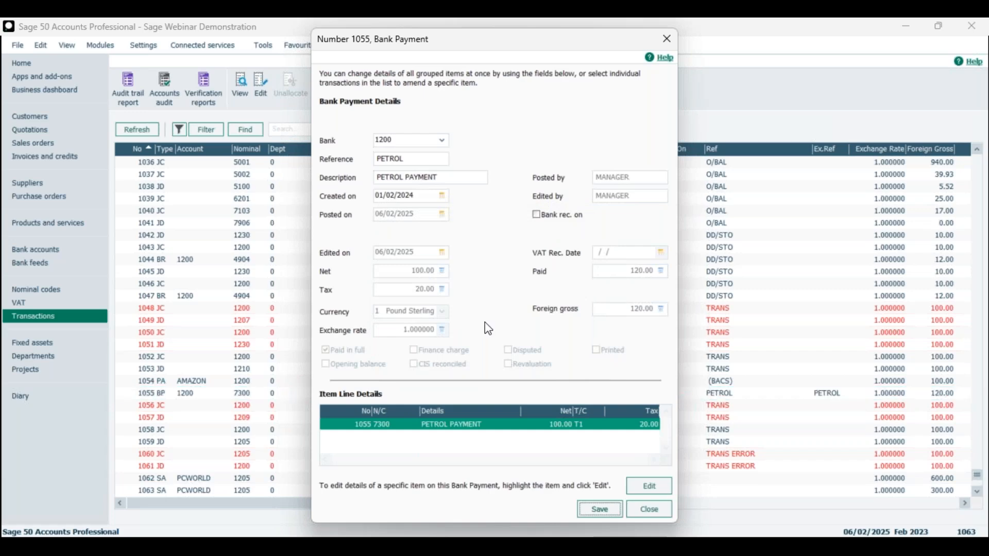
Step: Return to the transactions list and look through the entries around the petrol payment down to the last transaction
{"action": "key", "text": "Down"}
{"action": "key", "text": "Down"}
{"action": "key", "text": "Down"}
{"action": "key", "text": "Down"}
{"action": "key", "text": "Down"}
{"action": "key", "text": "Down"}
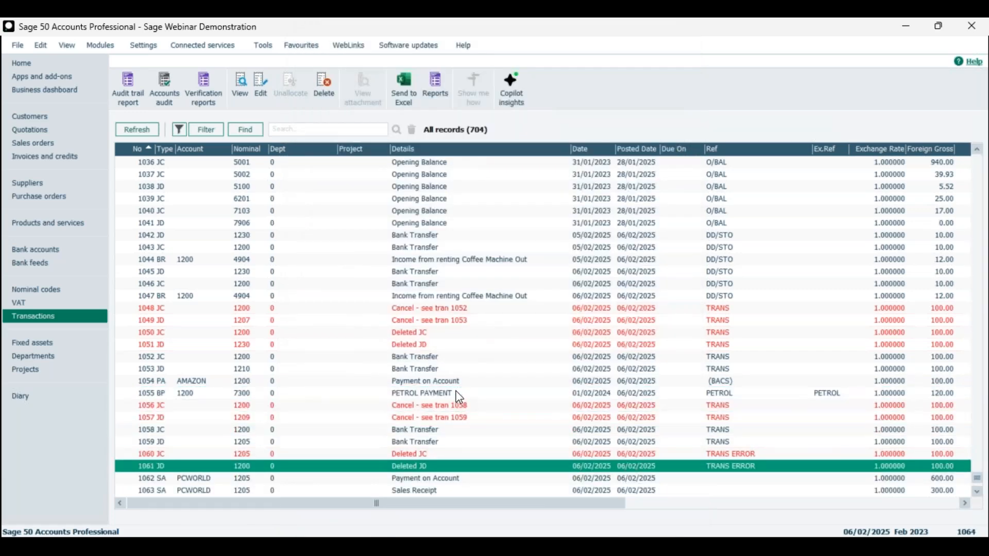
{"action": "key", "text": "Up"}
{"action": "key", "text": "Up"}
{"action": "key", "text": "Up"}
{"action": "key", "text": "Up"}
{"action": "key", "text": "Up"}
{"action": "key", "text": "Up"}
{"action": "key", "text": "Down"}
{"action": "key", "text": "Down"}
{"action": "key", "text": "Down"}
{"action": "key", "text": "Down"}
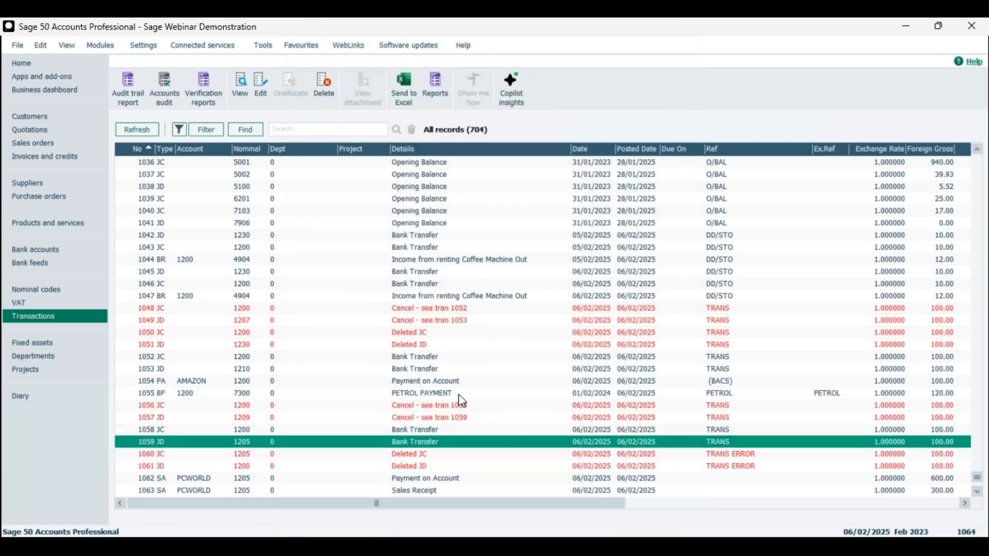
{"action": "key", "text": "Down"}
{"action": "key", "text": "Up"}
{"action": "key", "text": "Up"}
{"action": "key", "text": "Up"}
{"action": "key", "text": "Down"}
{"action": "key", "text": "Down"}
{"action": "key", "text": "Down"}
{"action": "key", "text": "Down"}
{"action": "key", "text": "Down"}
{"action": "key", "text": "Down"}
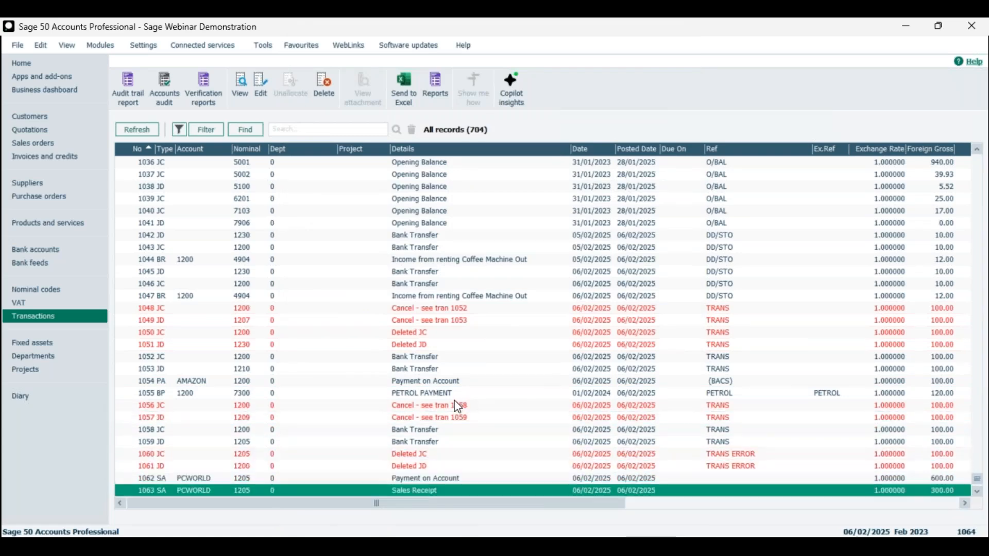
{"action": "key", "text": "Down"}
{"action": "key", "text": "Up"}
{"action": "key", "text": "Up"}
{"action": "key", "text": "Down"}
{"action": "key", "text": "Down"}
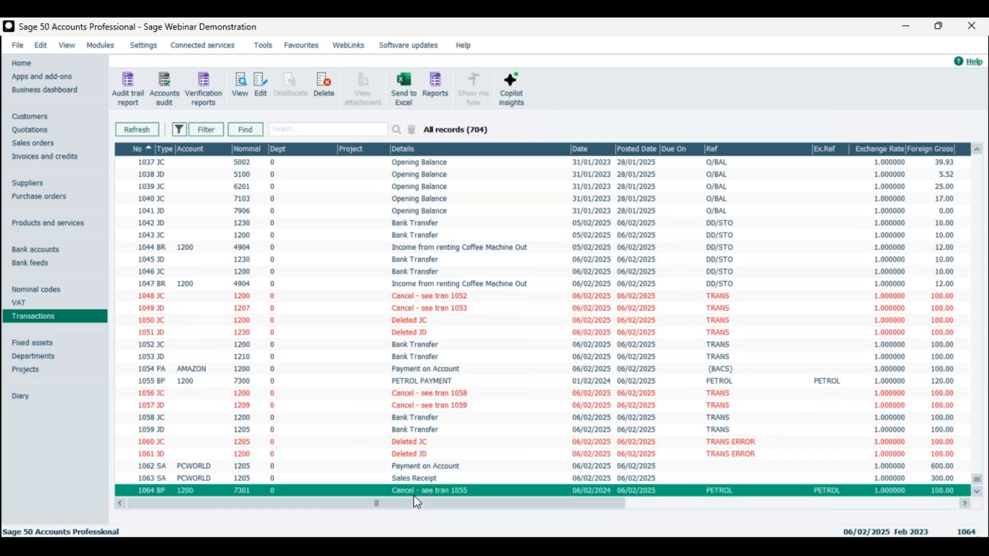
Step: Compare the nominal codes of the corrected petrol payment 1055 and its cancellation entry 1064
{"action": "left_click", "coordinate": [253, 384]}
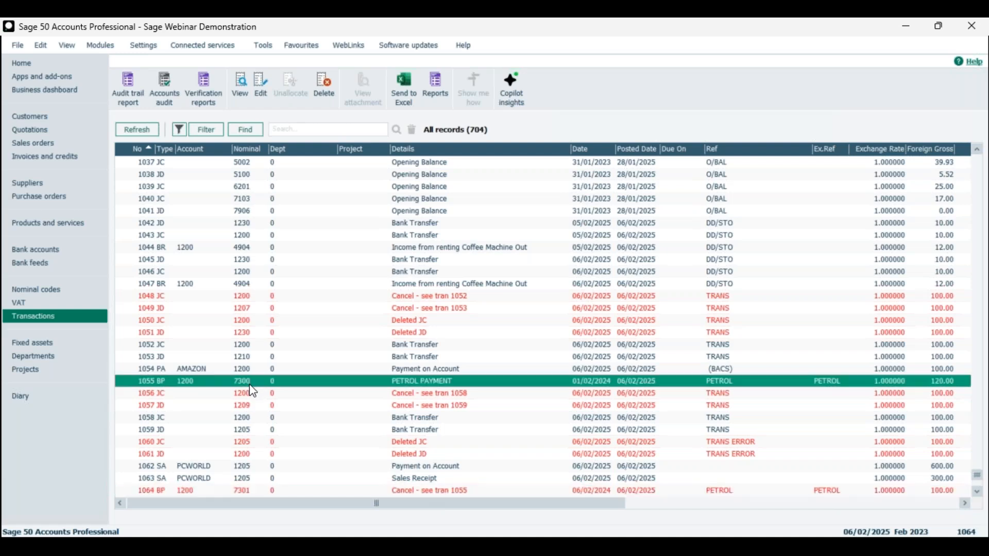
{"action": "left_click", "coordinate": [251, 492]}
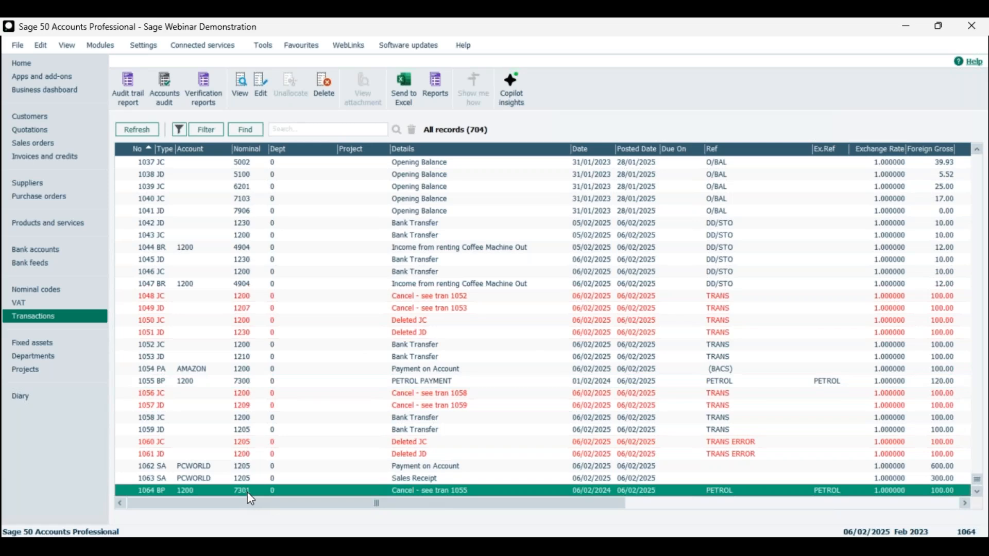
{"action": "left_click", "coordinate": [263, 382]}
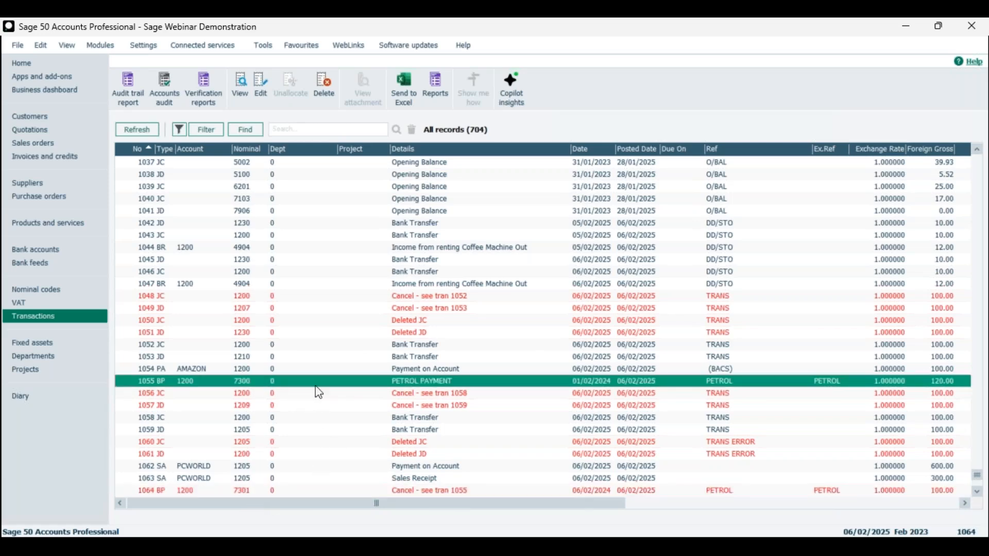
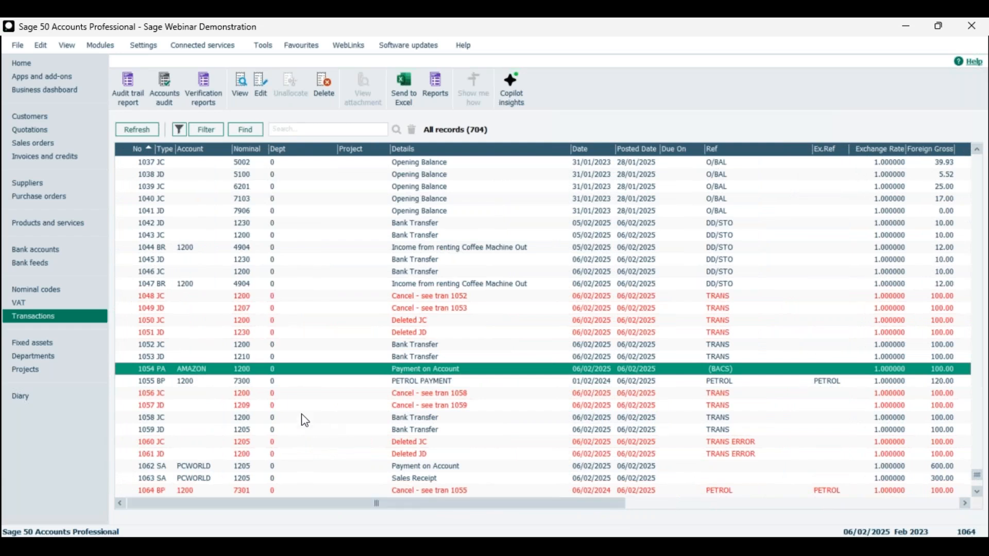
Step: Examine the bank reconciliation columns for the AMAZON payment on account, transaction 1054
{"action": "right_click", "coordinate": [247, 372]}
{"action": "left_click", "coordinate": [230, 371]}
{"action": "left_click_drag", "start_coordinate": [422, 510], "coordinate": [817, 515]}
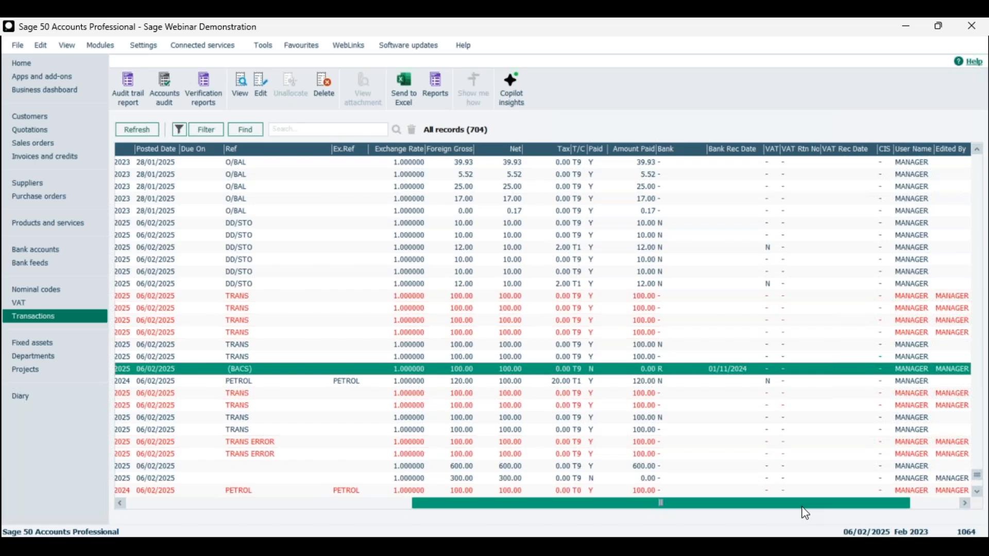
{"action": "left_click_drag", "start_coordinate": [571, 504], "coordinate": [265, 496]}
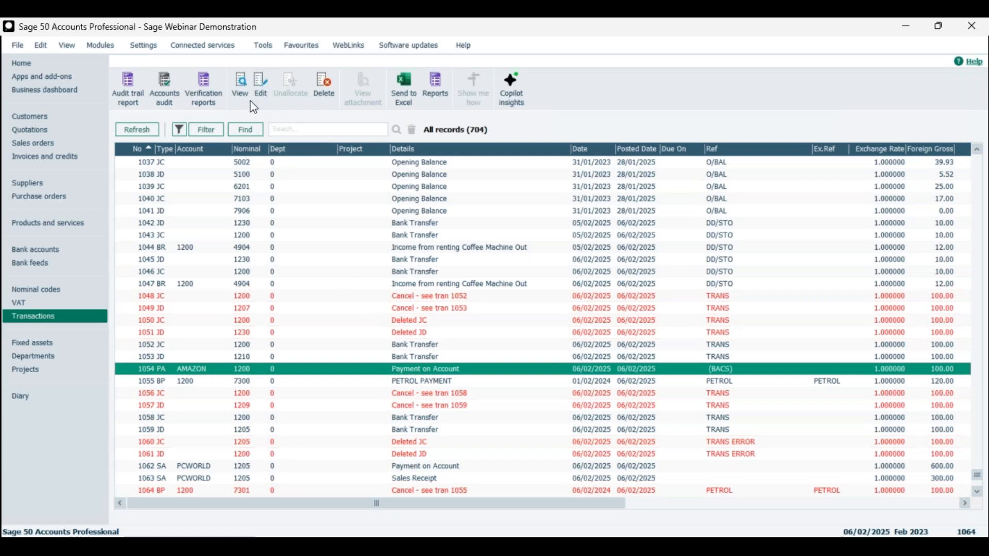
Step: Open the AMAZON payment on account for editing, capture its details window with Snipping Tool, and close the record
{"action": "double_click", "coordinate": [422, 376]}
{"action": "left_click", "coordinate": [537, 332]}
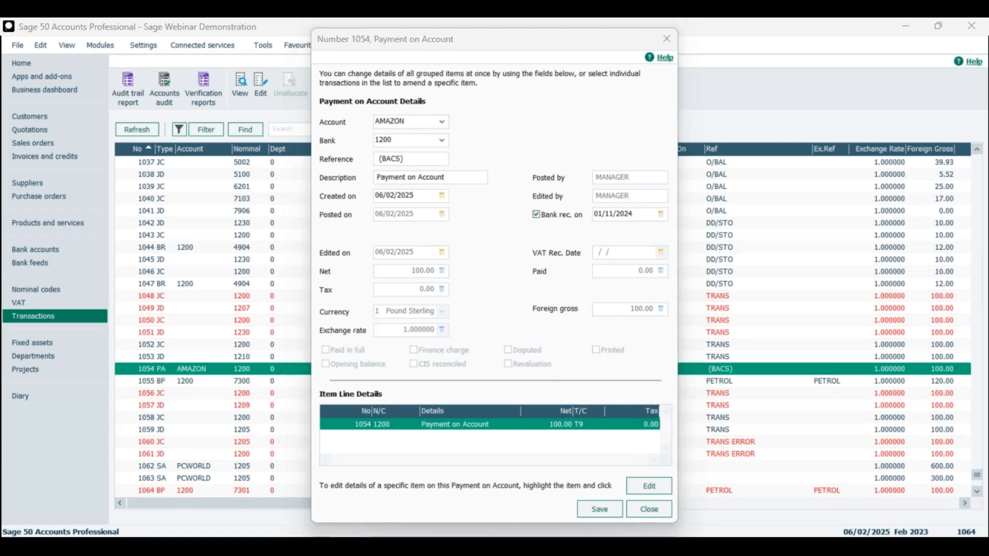
{"action": "key", "text": "super+shift+s"}
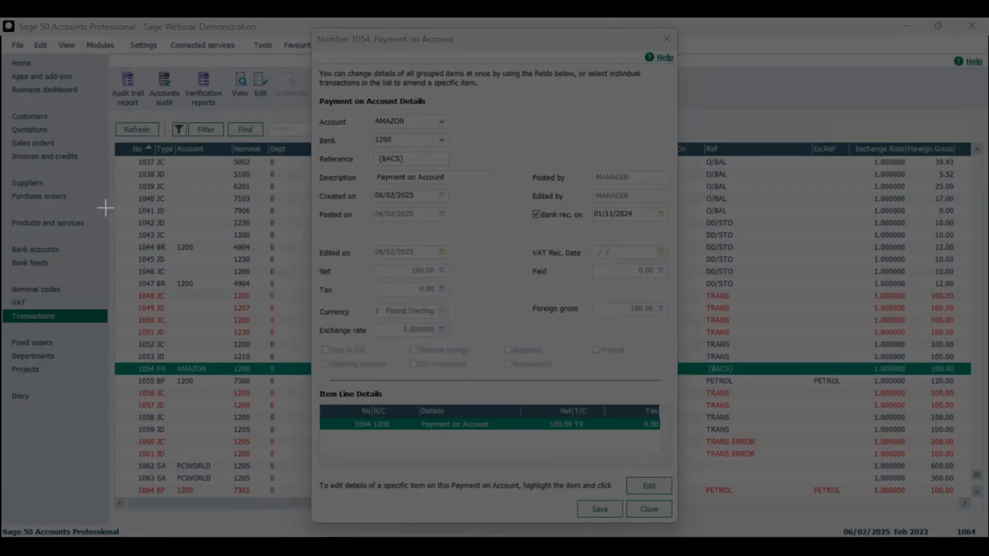
{"action": "left_click_drag", "start_coordinate": [312, 31], "coordinate": [679, 520]}
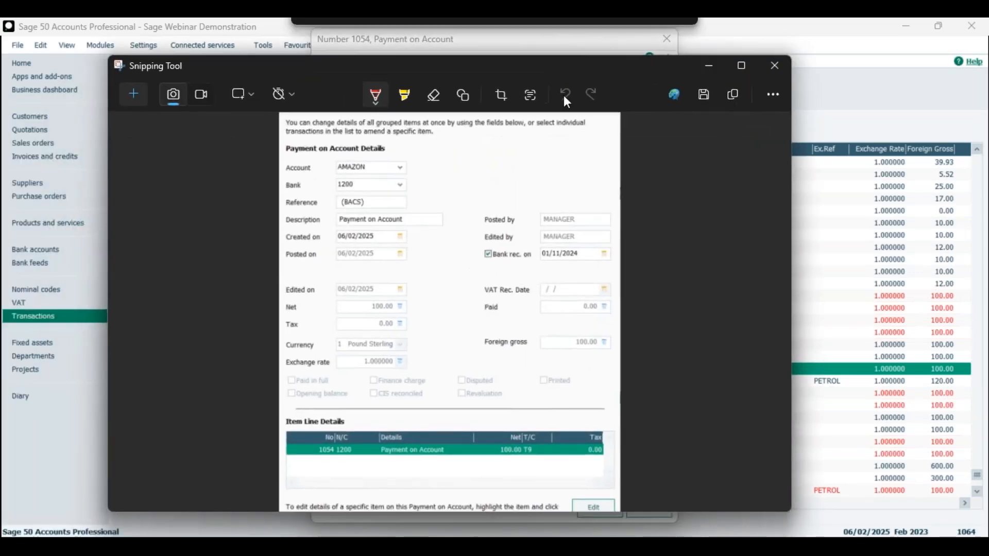
{"action": "scroll", "coordinate": [533, 268], "scroll_direction": "down", "scroll_amount": 3}
{"action": "scroll", "coordinate": [535, 273], "scroll_direction": "up", "scroll_amount": 5}
{"action": "scroll", "coordinate": [534, 282], "scroll_direction": "down", "scroll_amount": 1}
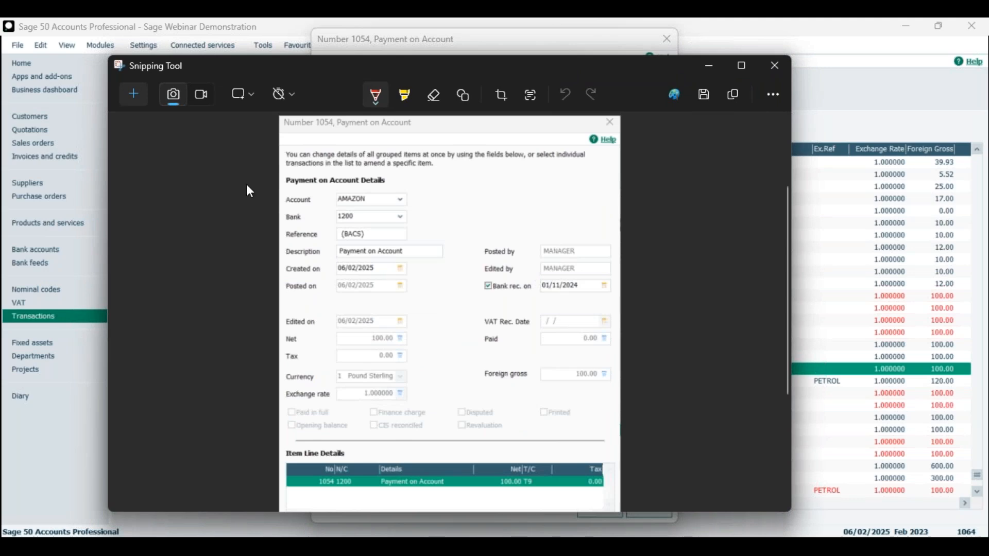
{"action": "left_click", "coordinate": [710, 66]}
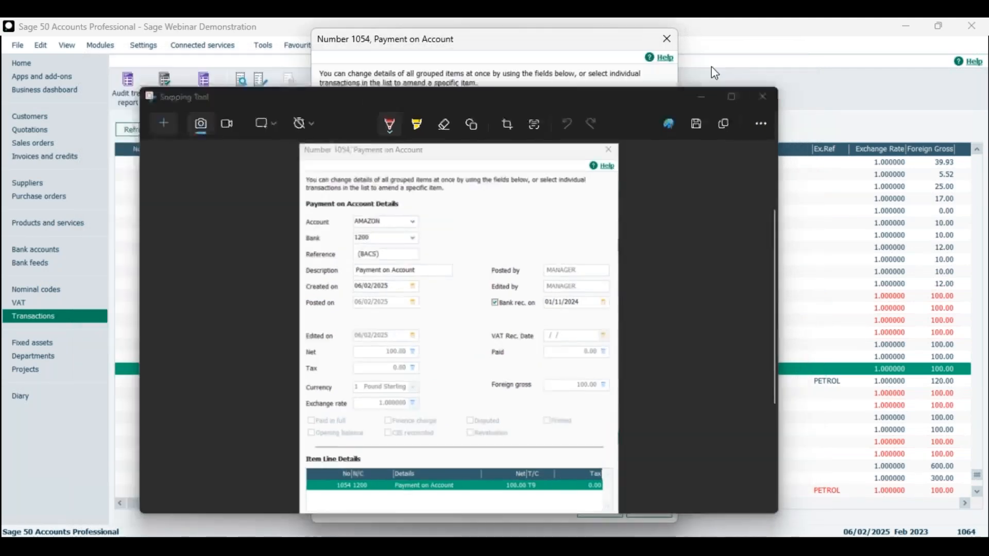
{"action": "left_click", "coordinate": [666, 40]}
Step: Delete the AMAZON payment on account 1054, accepting the date beyond the financial year and the bank-reconciled deletion
{"action": "right_click", "coordinate": [401, 369]}
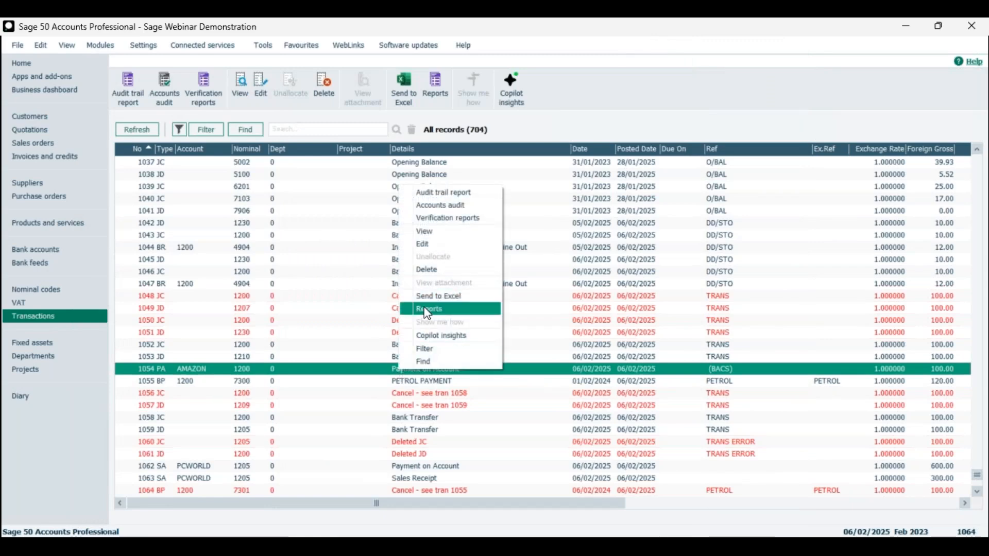
{"action": "left_click", "coordinate": [426, 270]}
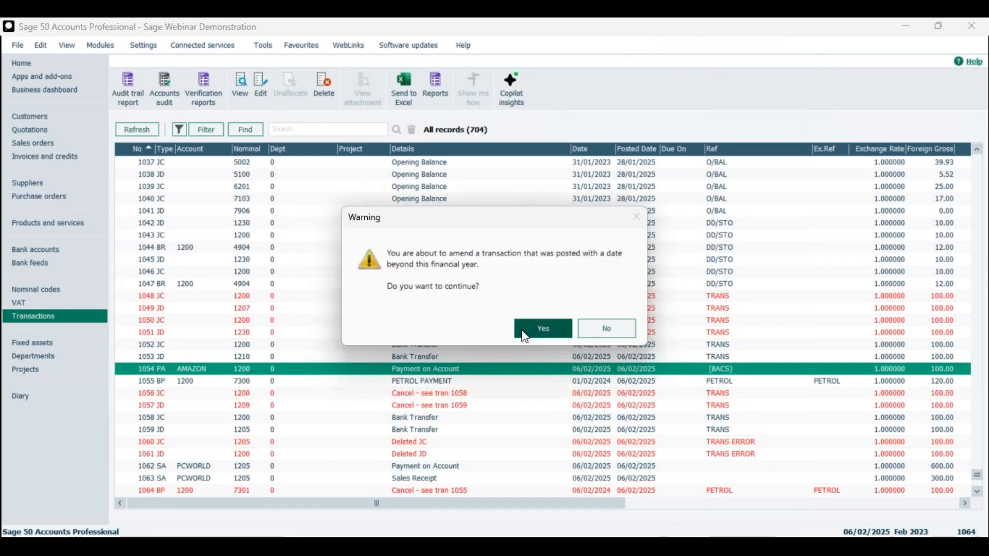
{"action": "left_click", "coordinate": [527, 330]}
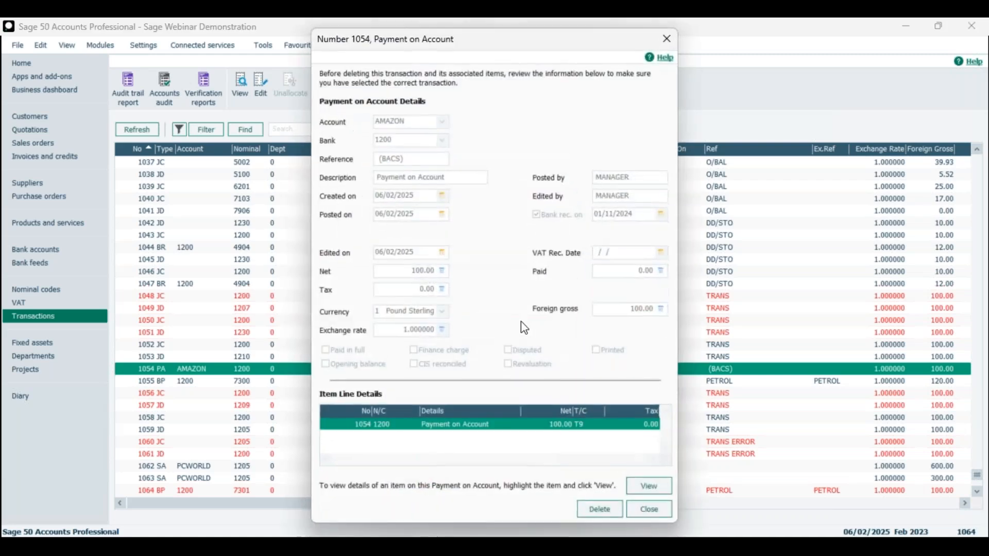
{"action": "left_click", "coordinate": [600, 508]}
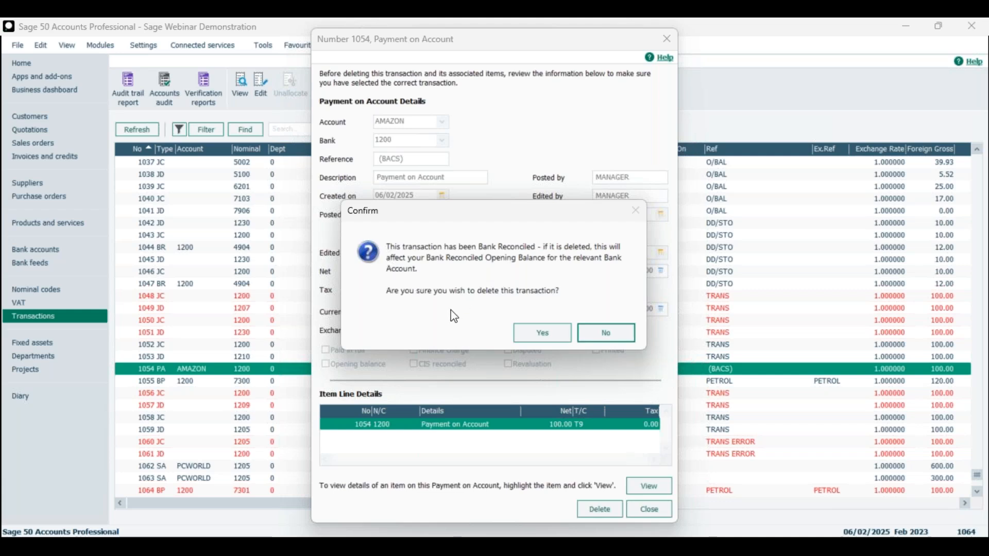
{"action": "left_click", "coordinate": [539, 334]}
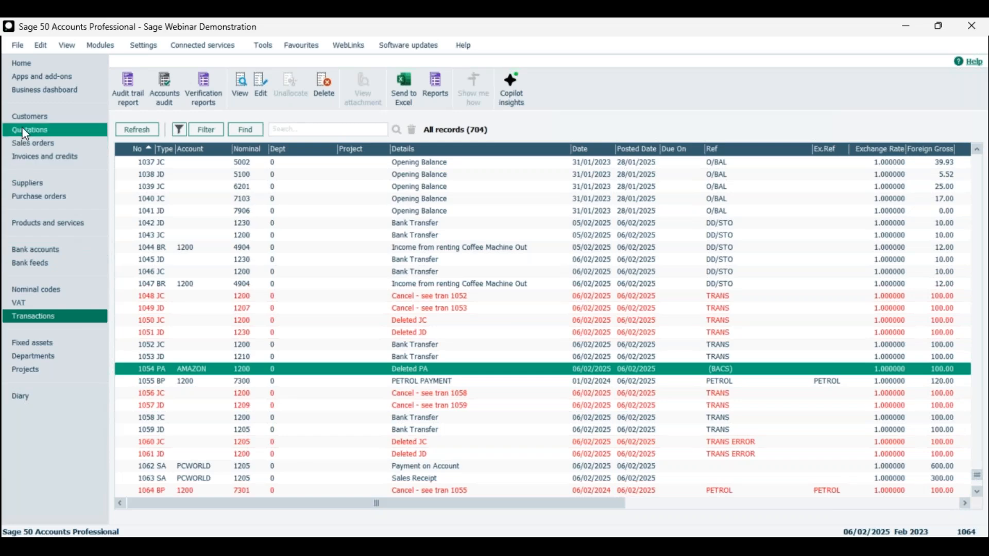
Step: Start a supplier payment from bank account 1205 to the AMAZON supplier account
{"action": "left_click", "coordinate": [46, 184]}
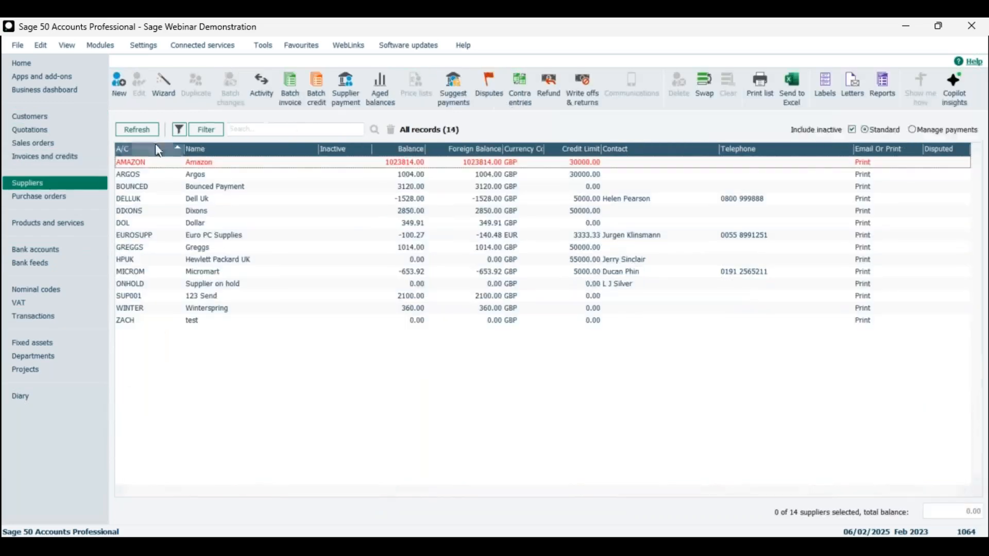
{"action": "left_click", "coordinate": [349, 83]}
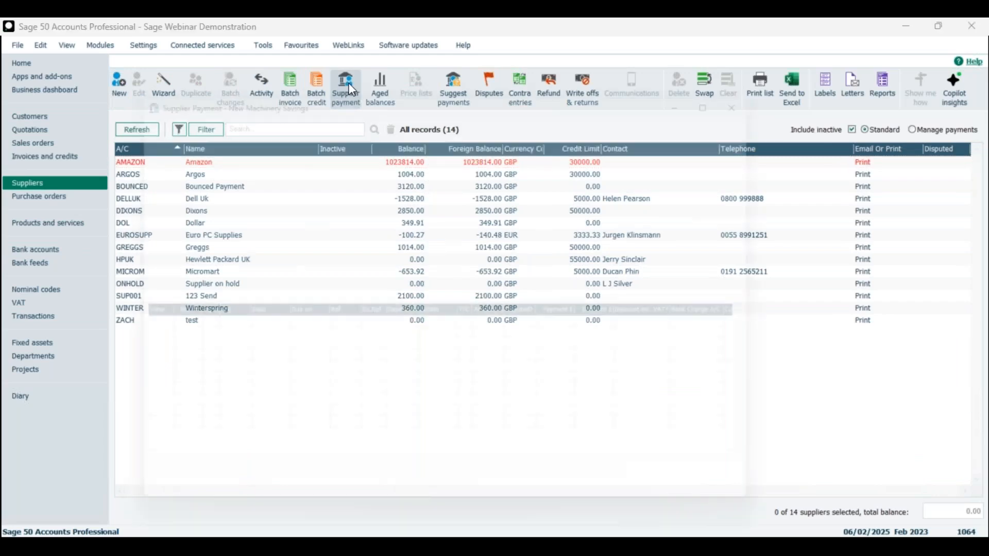
{"action": "left_click", "coordinate": [390, 198]}
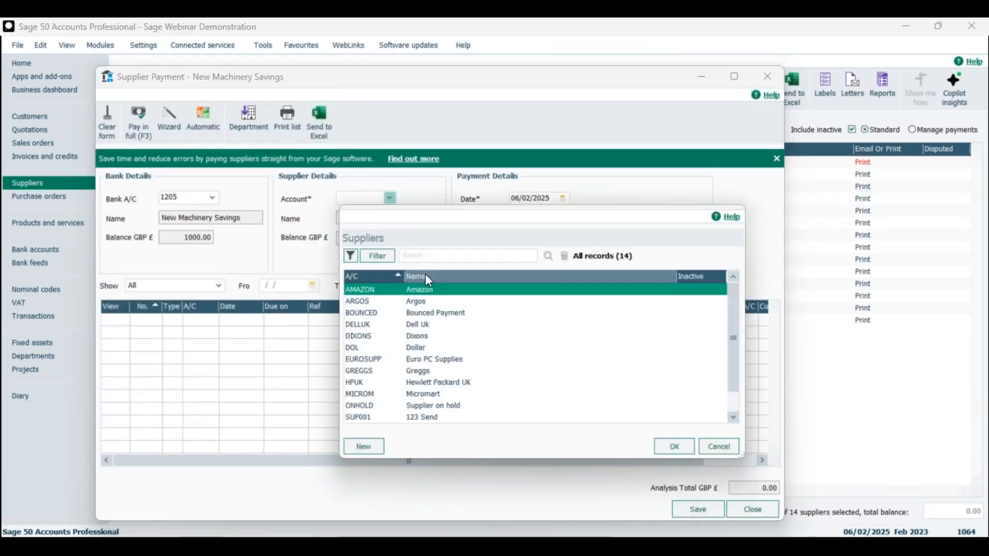
{"action": "left_click", "coordinate": [665, 447]}
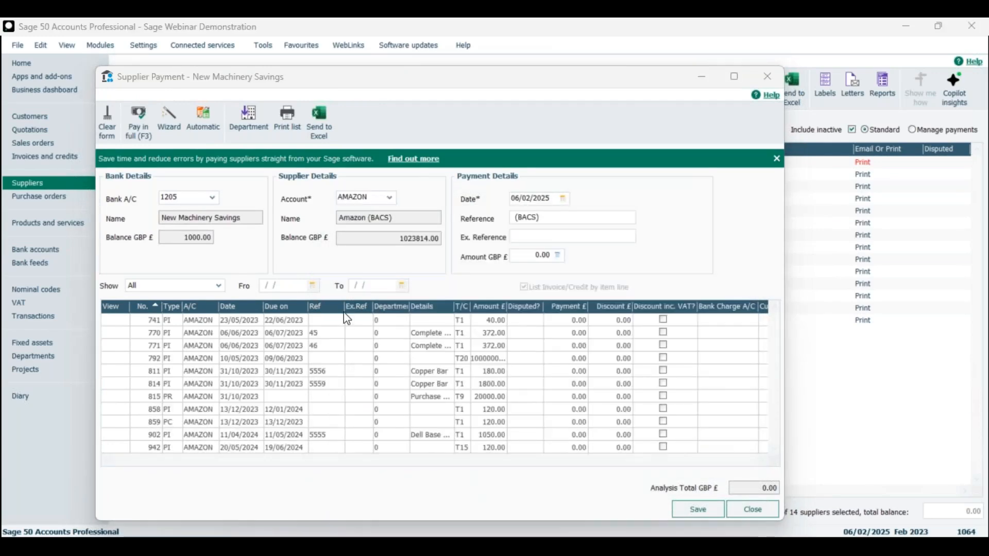
Step: Set the payment amount to 100.00, post it as a payment on account, and close the supplier payment window
{"action": "left_click", "coordinate": [532, 254]}
{"action": "type", "text": "100"}
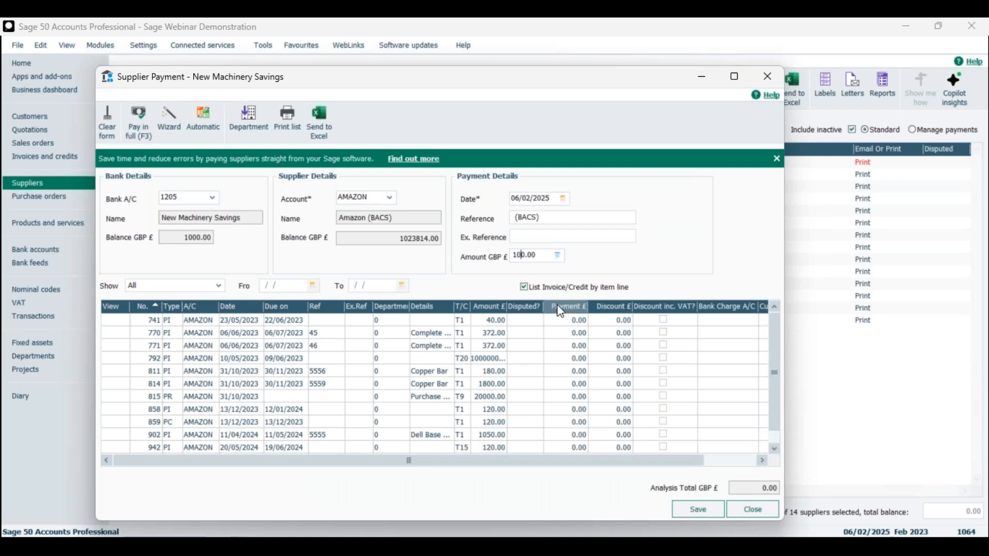
{"action": "left_click", "coordinate": [695, 512]}
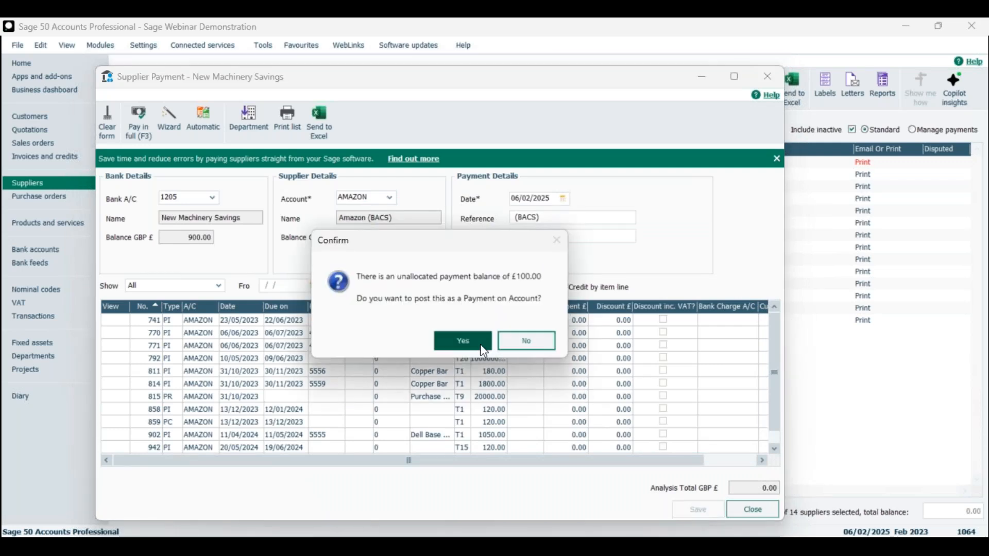
{"action": "left_click", "coordinate": [480, 348]}
{"action": "left_click", "coordinate": [514, 345]}
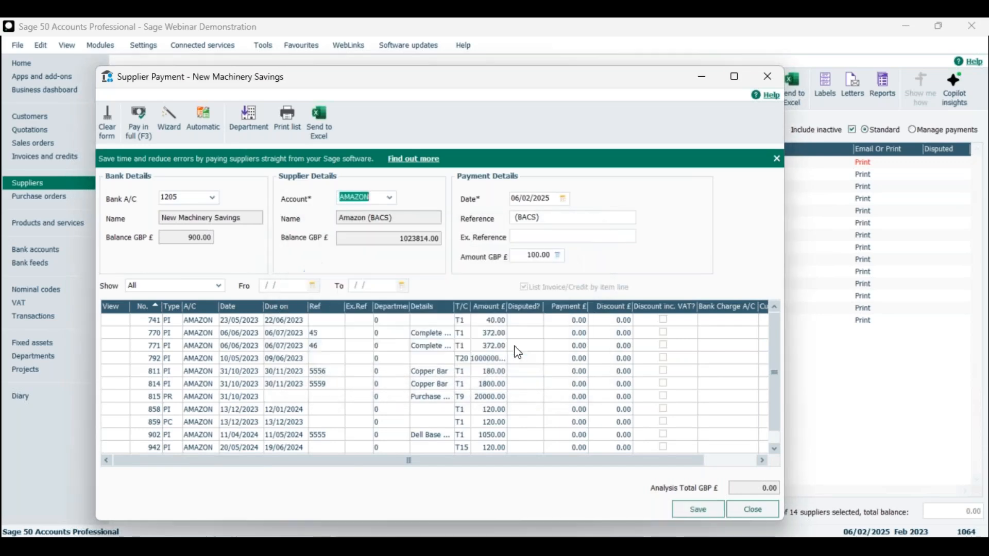
{"action": "left_click", "coordinate": [761, 509]}
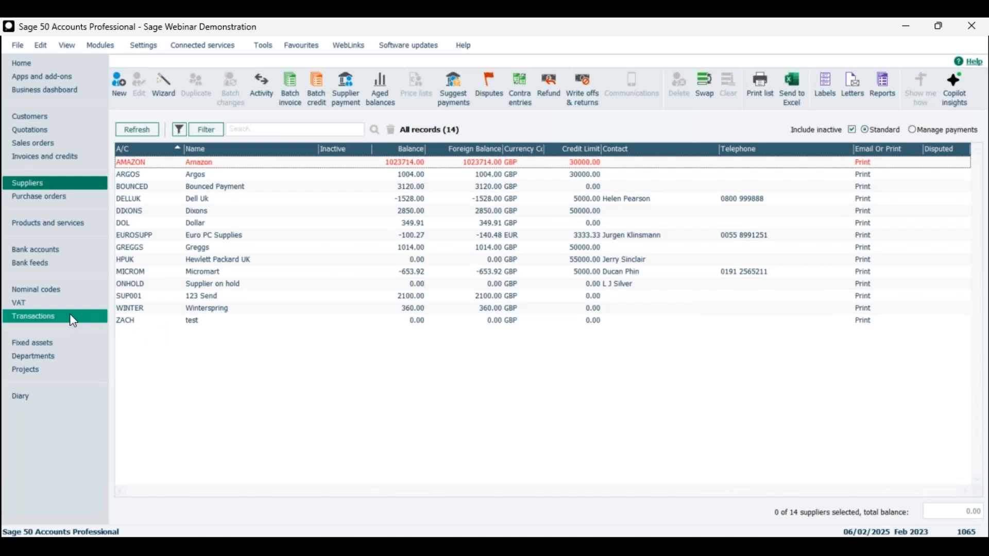
Step: Check the end of the transactions list for the new AMAZON payment on account
{"action": "left_click", "coordinate": [72, 316]}
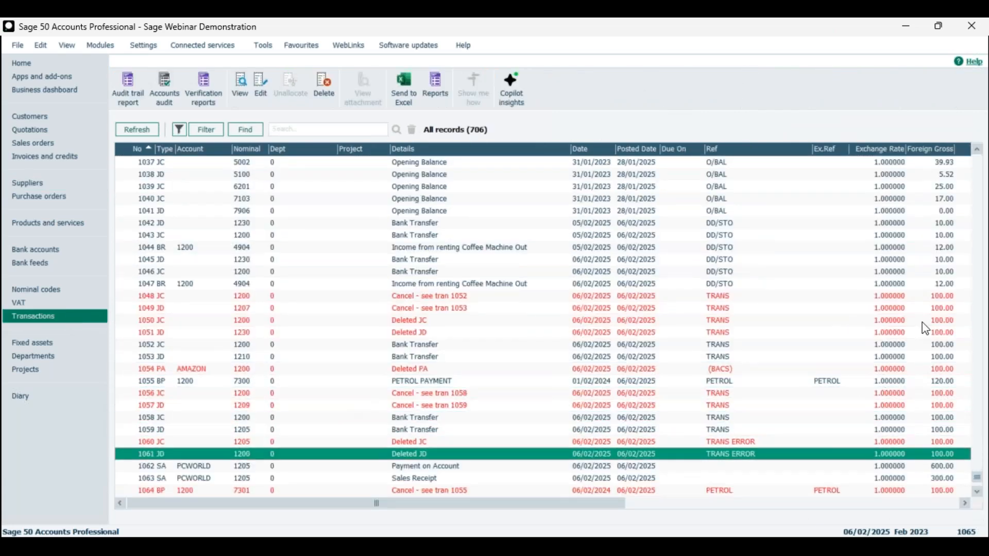
{"action": "left_click", "coordinate": [978, 492]}
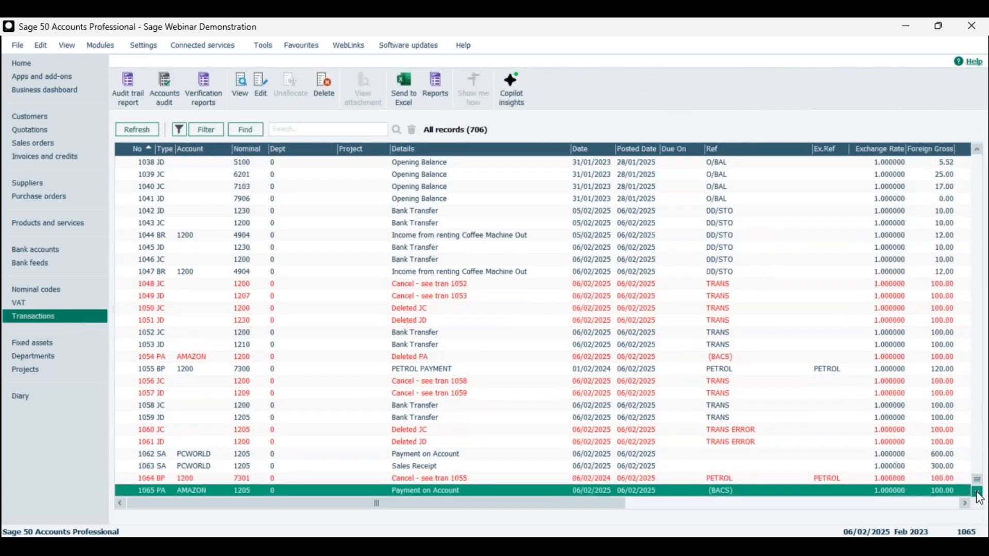
Step: Open the AMAZON payment on account 1065 for editing, check its bank reconciliation option, and close it
{"action": "right_click", "coordinate": [239, 491]}
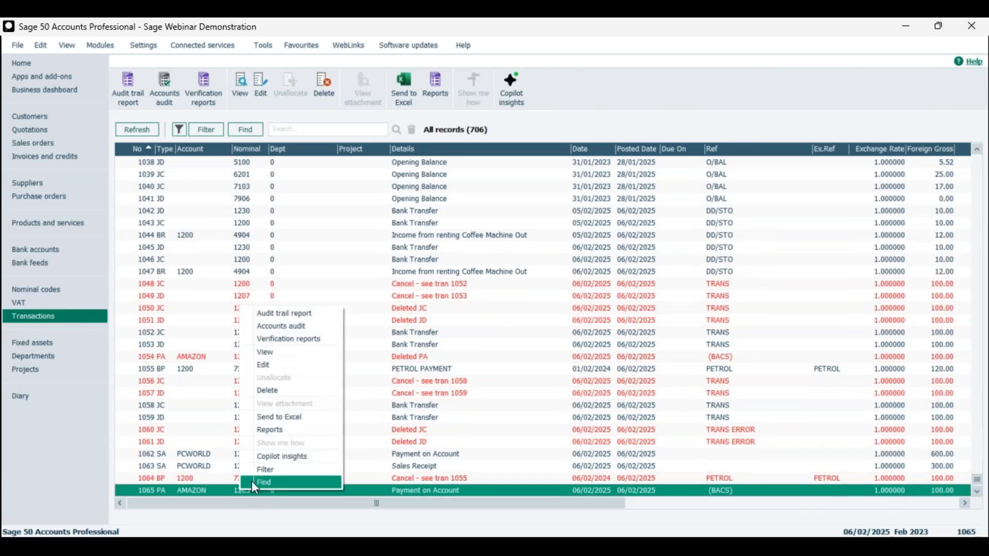
{"action": "left_click", "coordinate": [268, 366]}
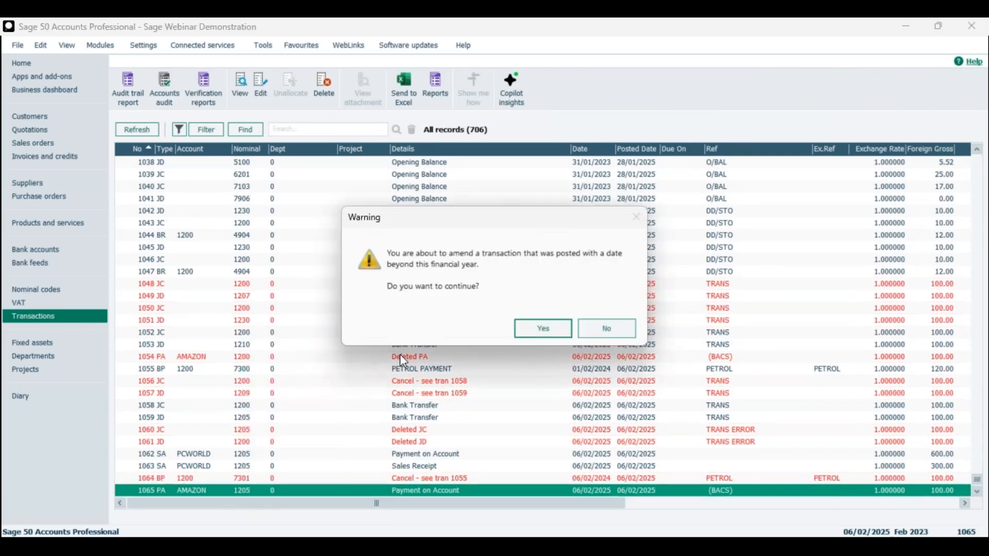
{"action": "left_click", "coordinate": [544, 330]}
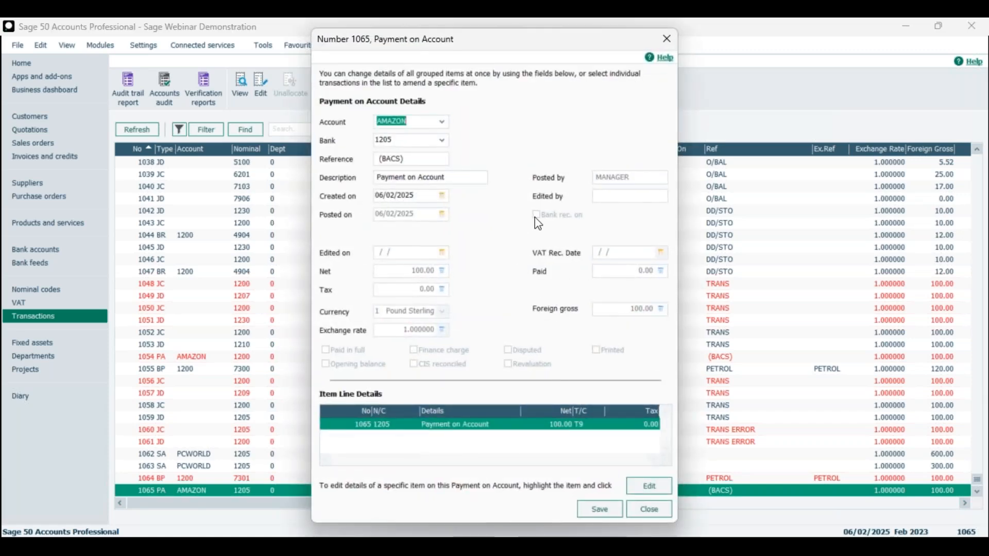
{"action": "left_click", "coordinate": [652, 508]}
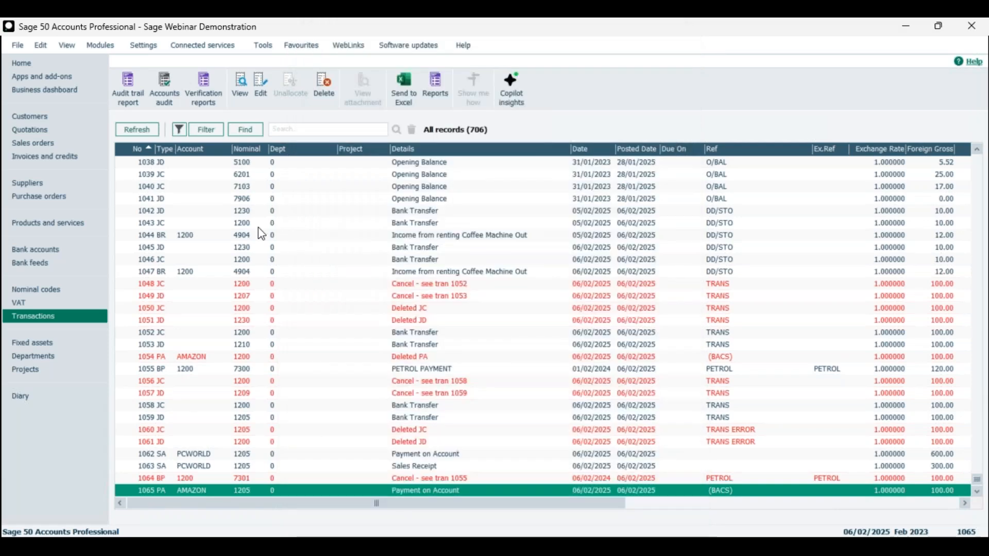
Step: Open bank receipt 1047 for editing, continuing past the financial-year warning, and mark it as bank reconciled
{"action": "right_click", "coordinate": [229, 273]}
{"action": "left_click", "coordinate": [269, 334]}
{"action": "left_click", "coordinate": [541, 328]}
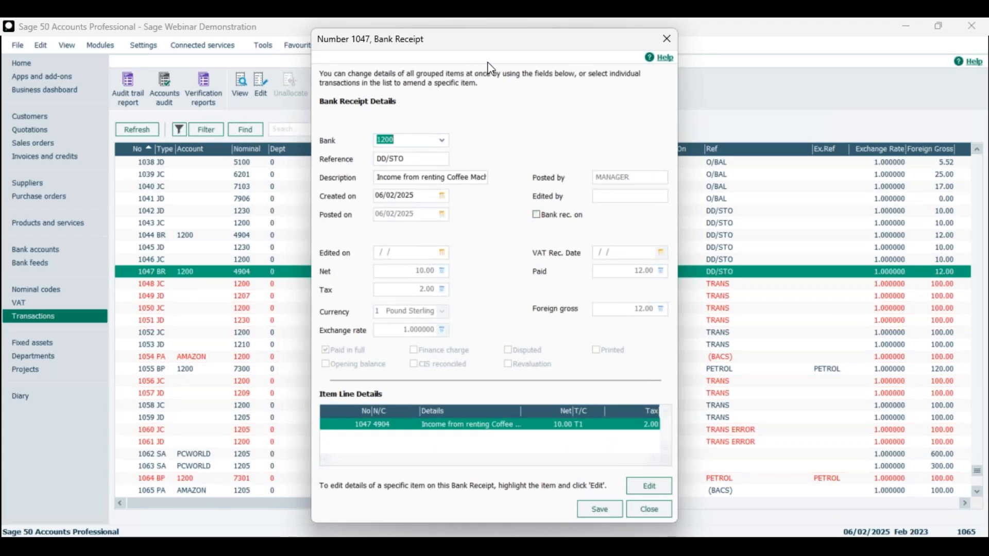
{"action": "left_click", "coordinate": [537, 217]}
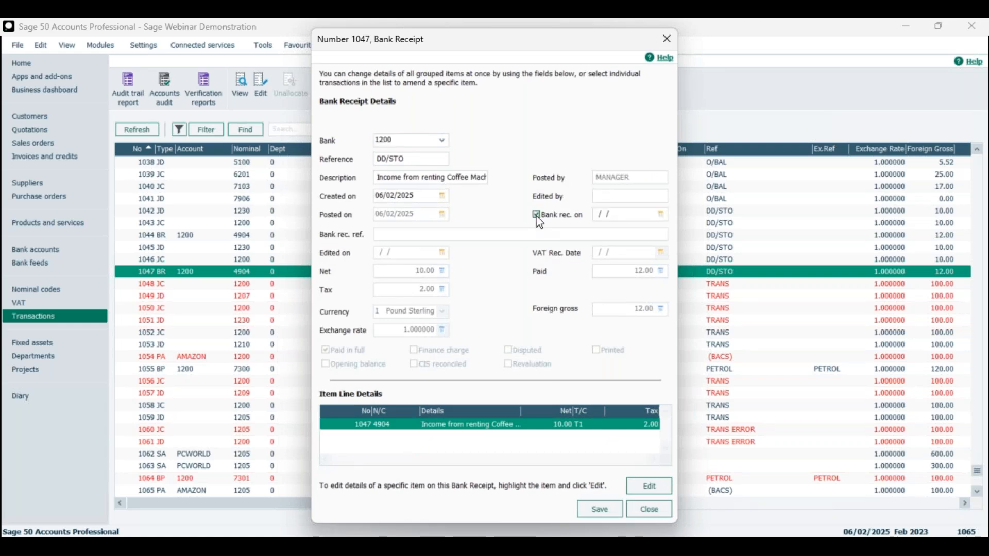
Step: Check the Snipping Tool capture of payment 1054 and set the bank reconciled date of receipt 1047 to 01/11/2024
{"action": "left_click", "coordinate": [596, 215]}
{"action": "type", "text": "1/1/1"}
{"action": "key", "text": "alt+Tab"}
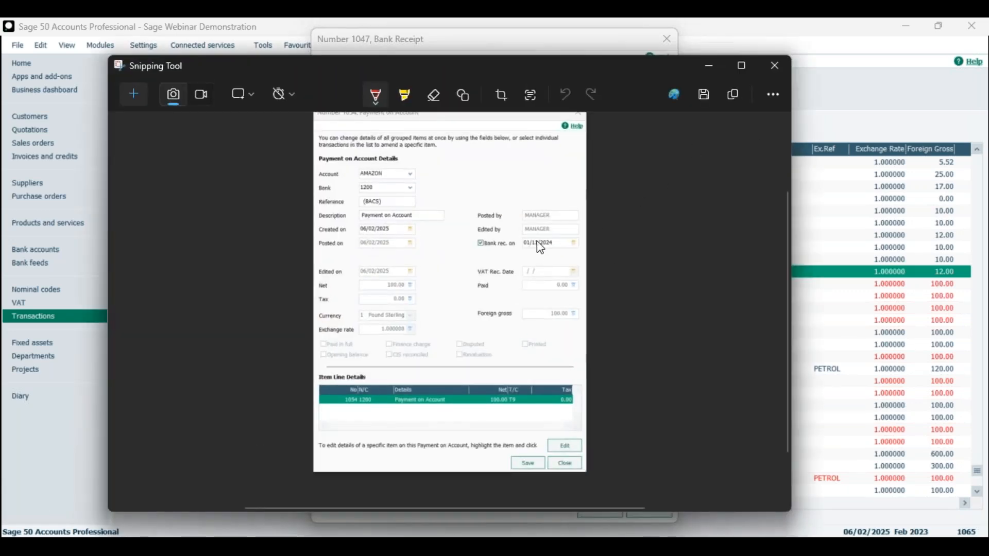
{"action": "left_click", "coordinate": [709, 66]}
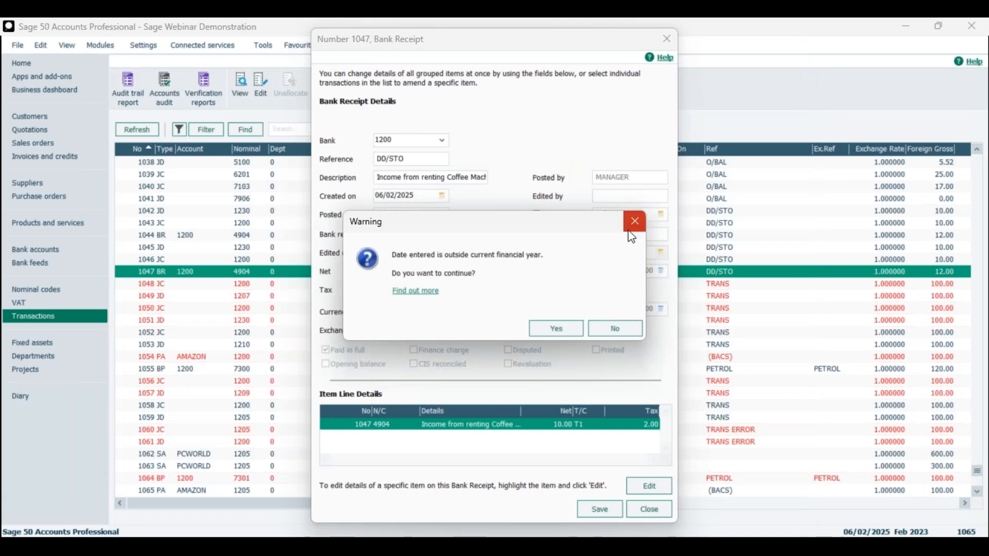
{"action": "left_click", "coordinate": [634, 221]}
{"action": "double_click", "coordinate": [613, 214]}
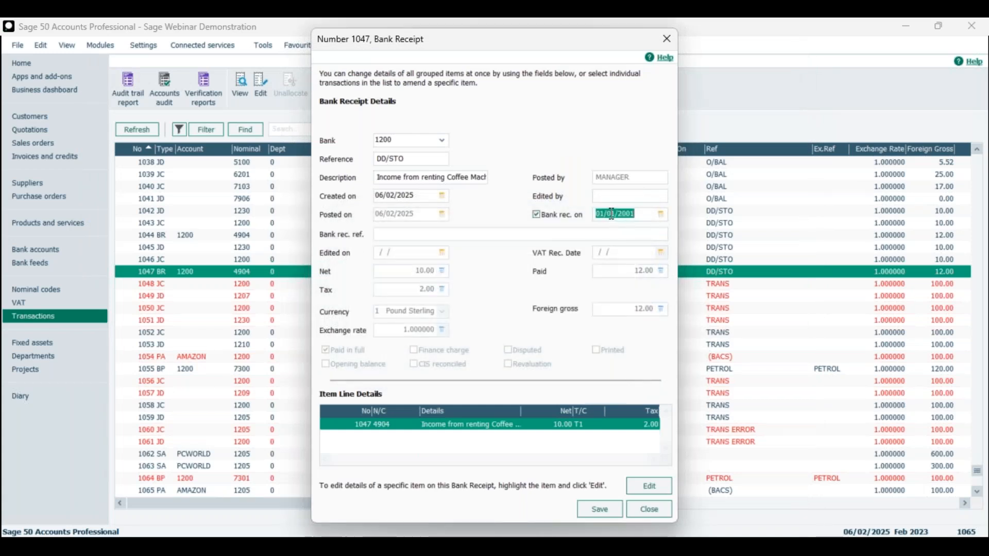
{"action": "left_click", "coordinate": [612, 214]}
{"action": "left_click_drag", "start_coordinate": [612, 215], "coordinate": [636, 214]}
{"action": "type", "text": "11/2024"}
Step: Save bank receipt 1047, confirming the edit to a bank-reconciled transaction
{"action": "left_click", "coordinate": [601, 516]}
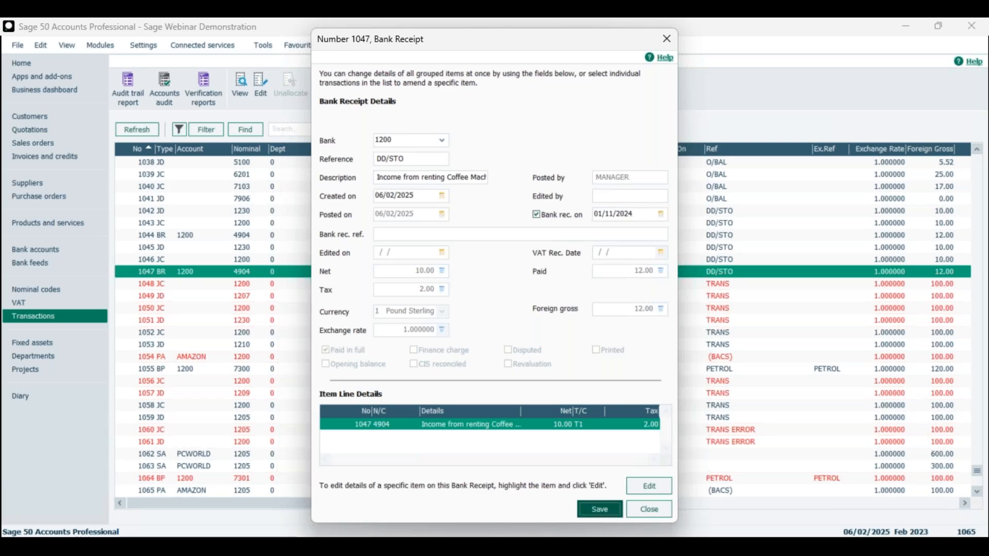
{"action": "left_click", "coordinate": [474, 314]}
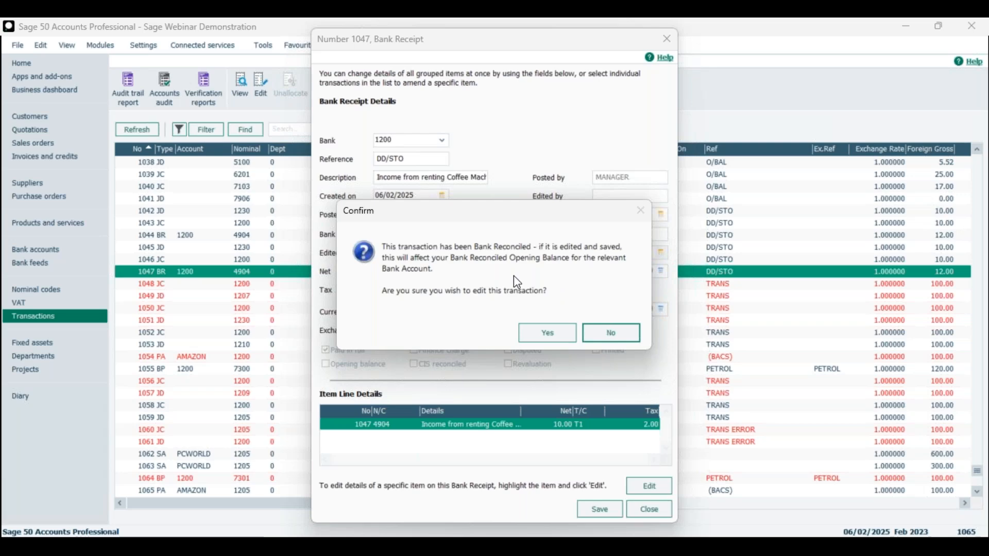
{"action": "left_click", "coordinate": [547, 334]}
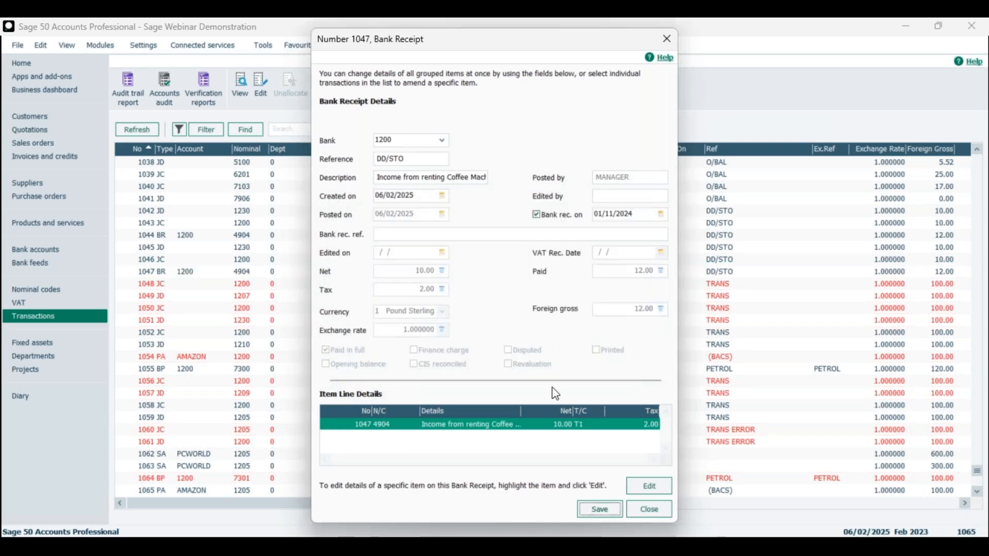
{"action": "left_click", "coordinate": [598, 510]}
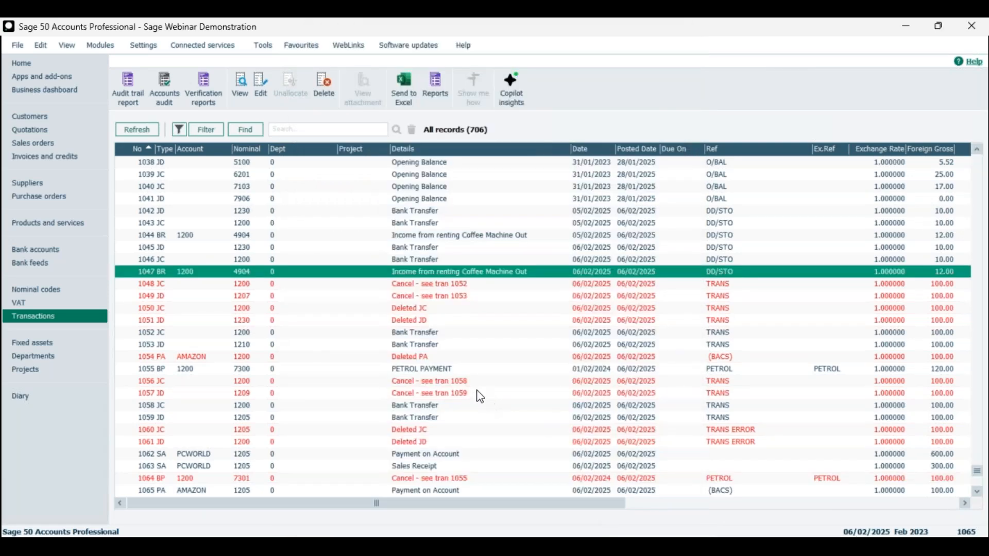
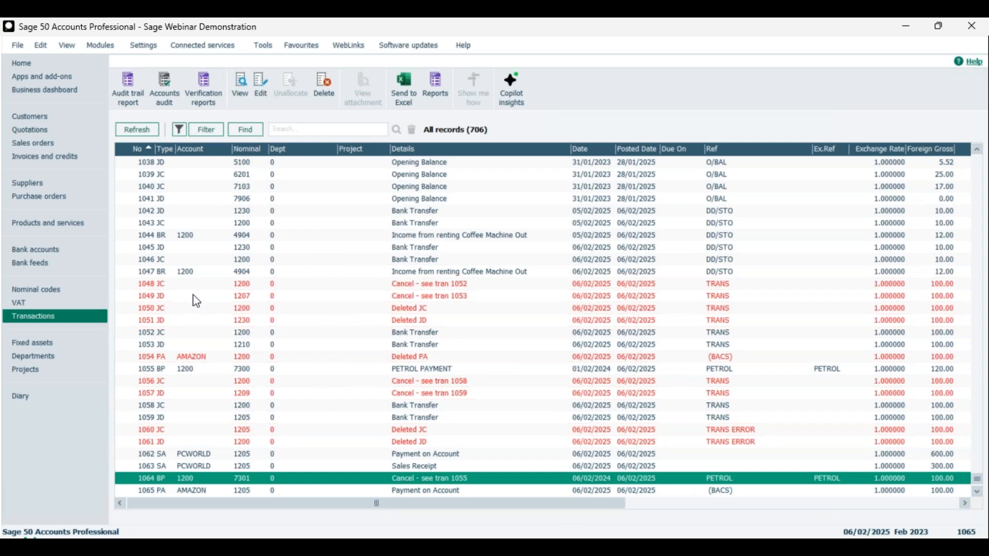
Step: Open the PETROL PAYMENT item line of bank payment 1055, review its nominal code and amounts, and close both windows
{"action": "left_click", "coordinate": [202, 370]}
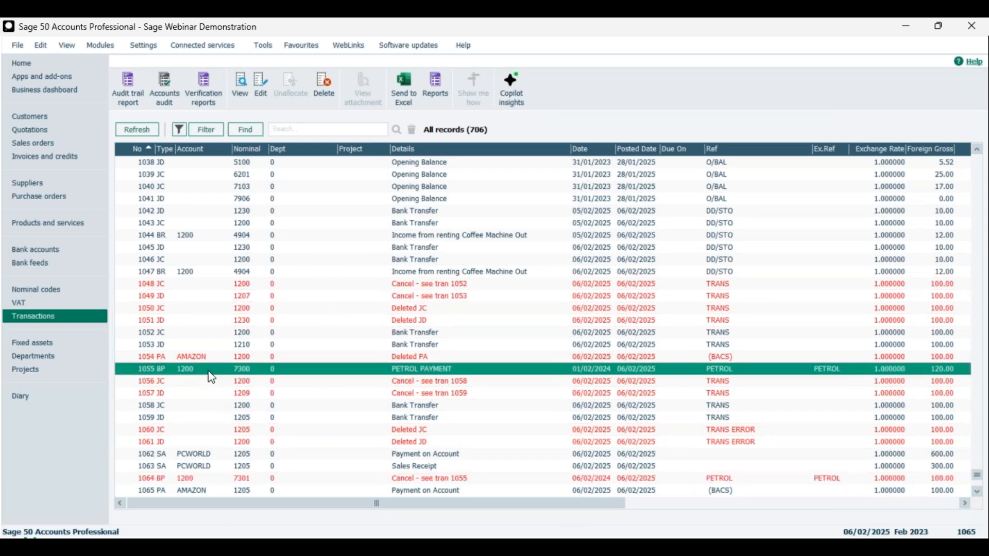
{"action": "left_click", "coordinate": [260, 87]}
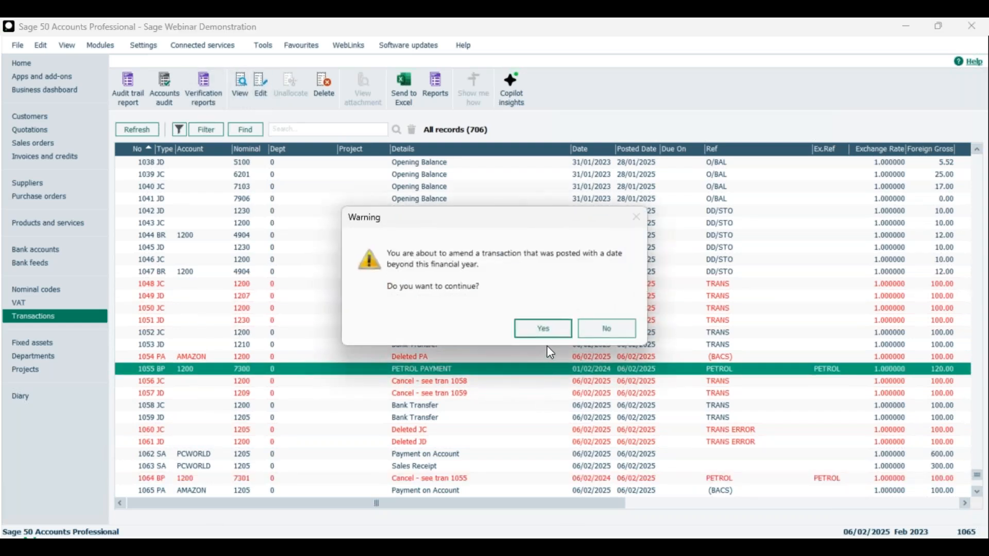
{"action": "left_click", "coordinate": [545, 330]}
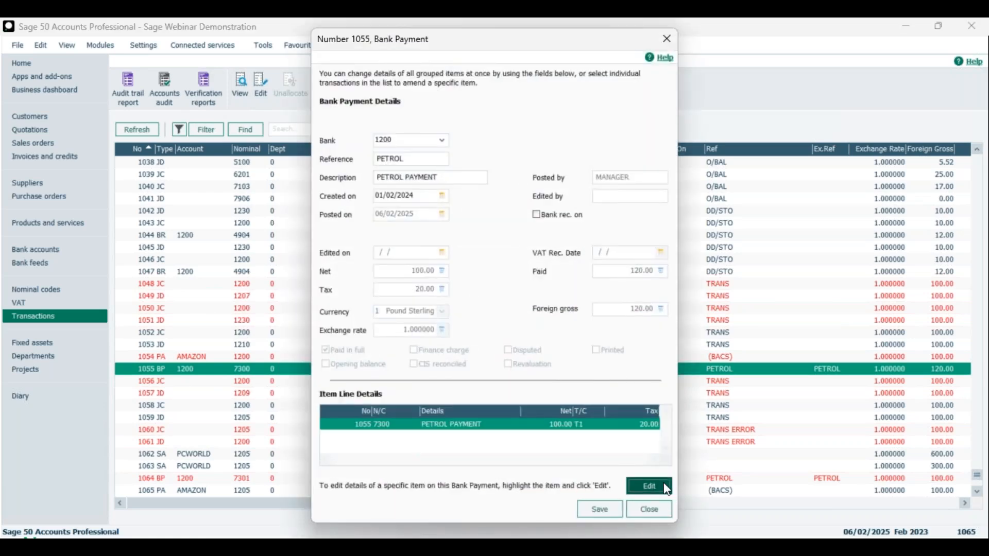
{"action": "double_click", "coordinate": [558, 425]}
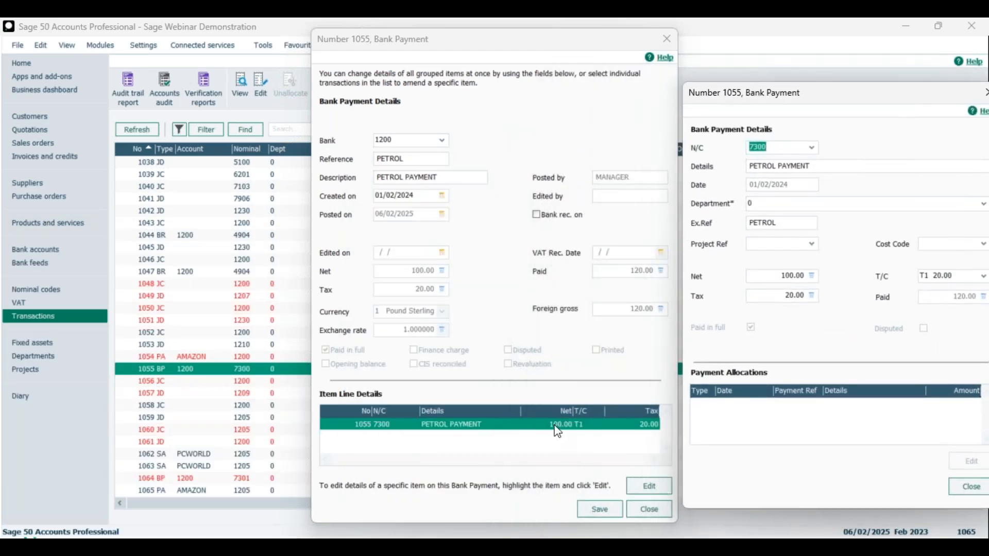
{"action": "left_click_drag", "start_coordinate": [823, 99], "coordinate": [626, 97]}
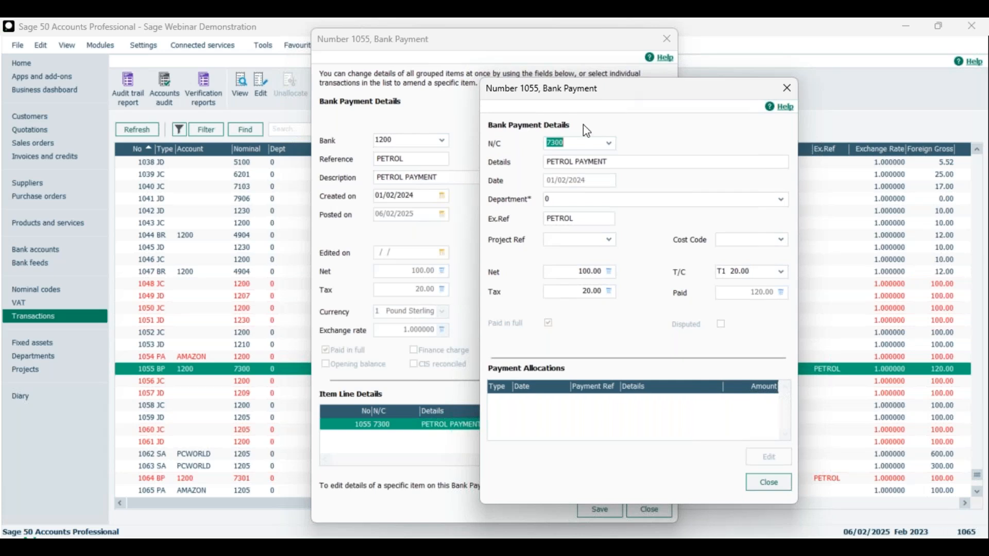
{"action": "left_click", "coordinate": [769, 482]}
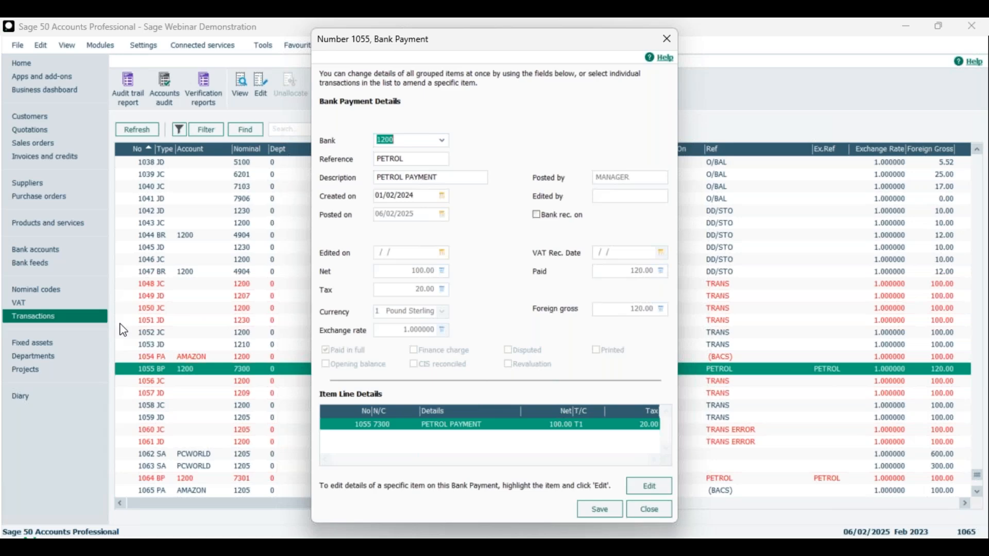
{"action": "left_click", "coordinate": [645, 509]}
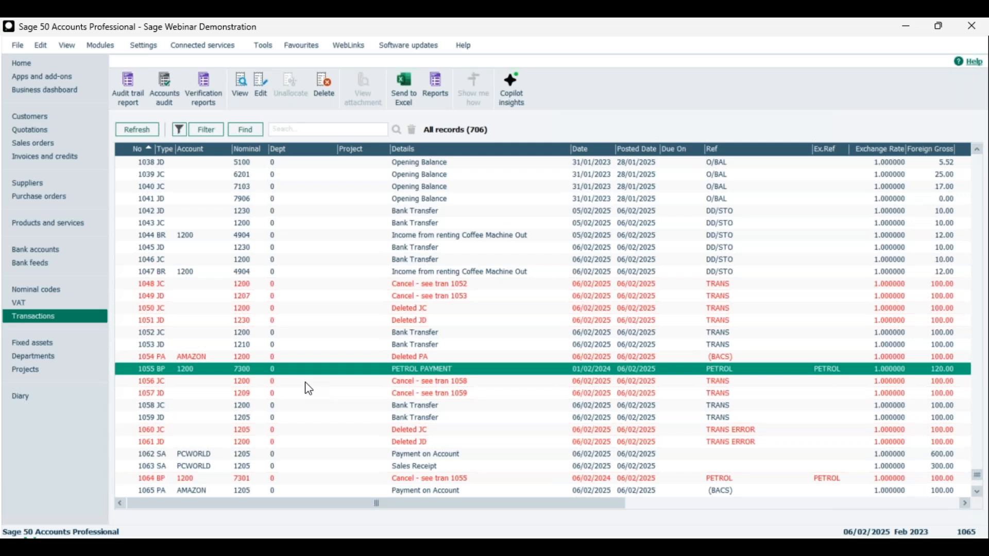
Step: Open bank payment 1055 for editing and mark it as bank reconciled on 01/11/2024
{"action": "right_click", "coordinate": [353, 369]}
{"action": "left_click", "coordinate": [376, 240]}
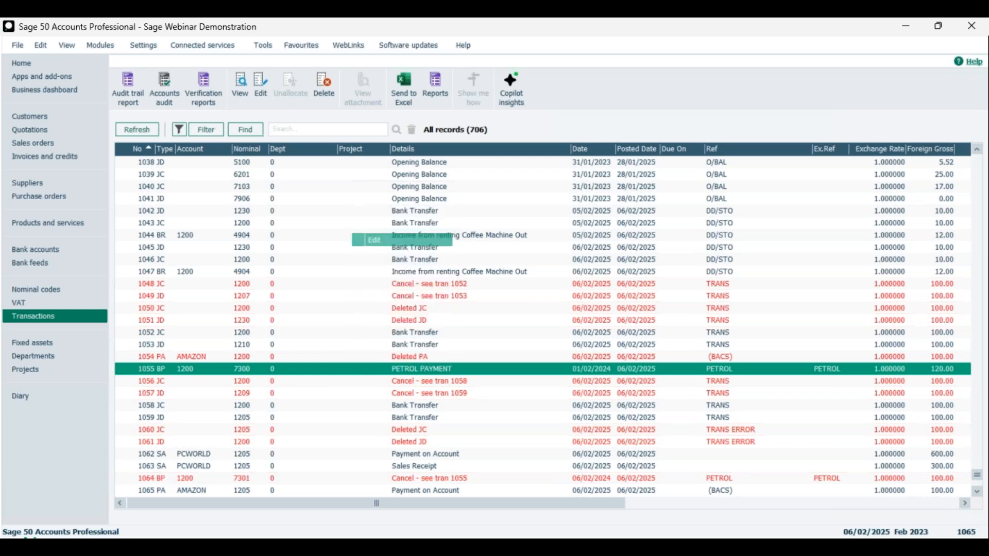
{"action": "left_click", "coordinate": [541, 326]}
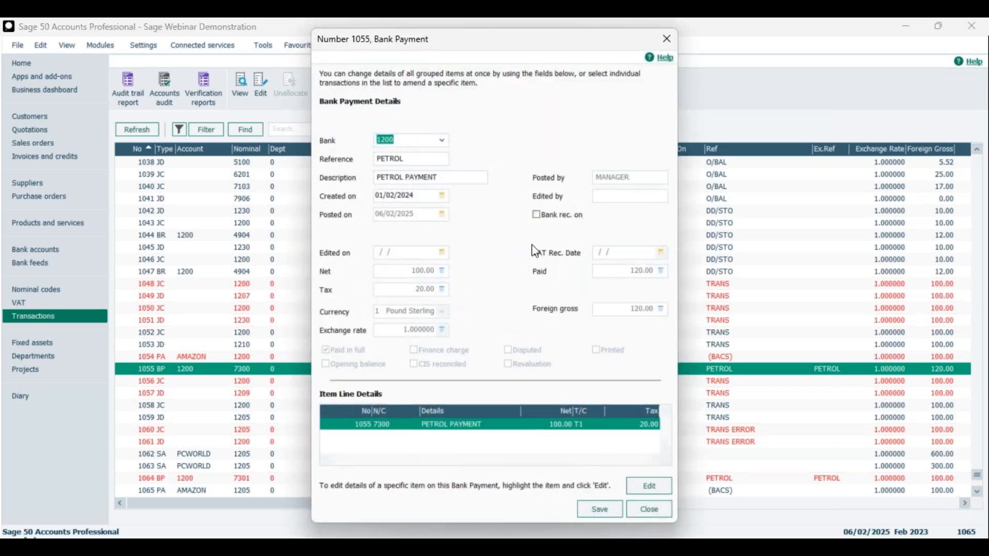
{"action": "left_click", "coordinate": [547, 217]}
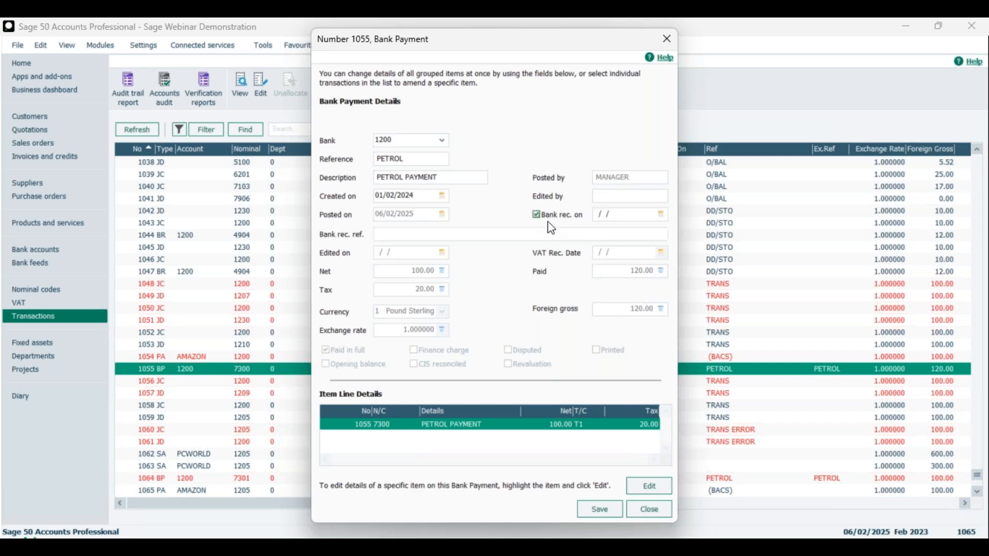
{"action": "left_click", "coordinate": [599, 214]}
{"action": "type", "text": "1"}
{"action": "left_click_drag", "start_coordinate": [624, 216], "coordinate": [590, 216]}
{"action": "type", "text": "01/11/20"}
{"action": "left_click_drag", "start_coordinate": [635, 216], "coordinate": [621, 216]}
{"action": "type", "text": "2024"}
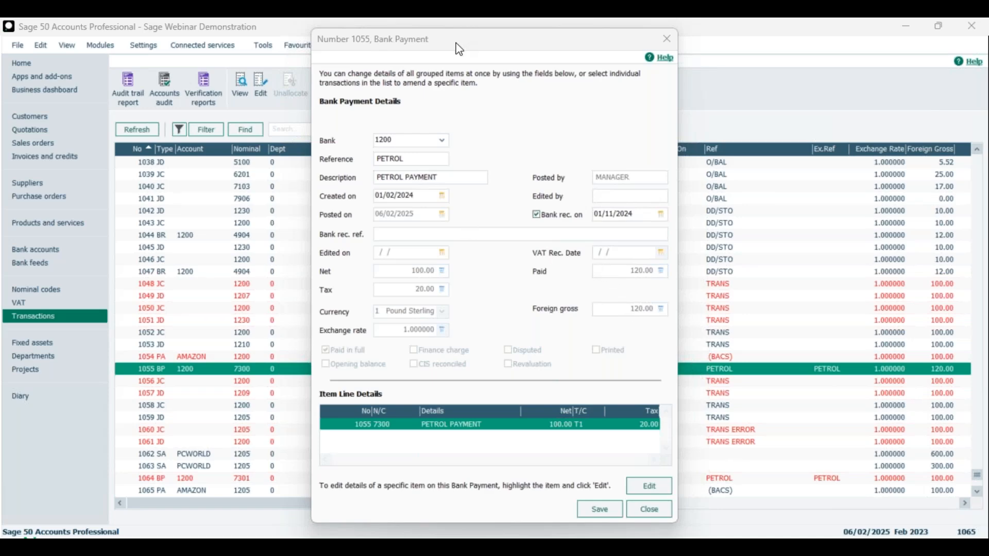
{"action": "left_click_drag", "start_coordinate": [458, 45], "coordinate": [442, 57]}
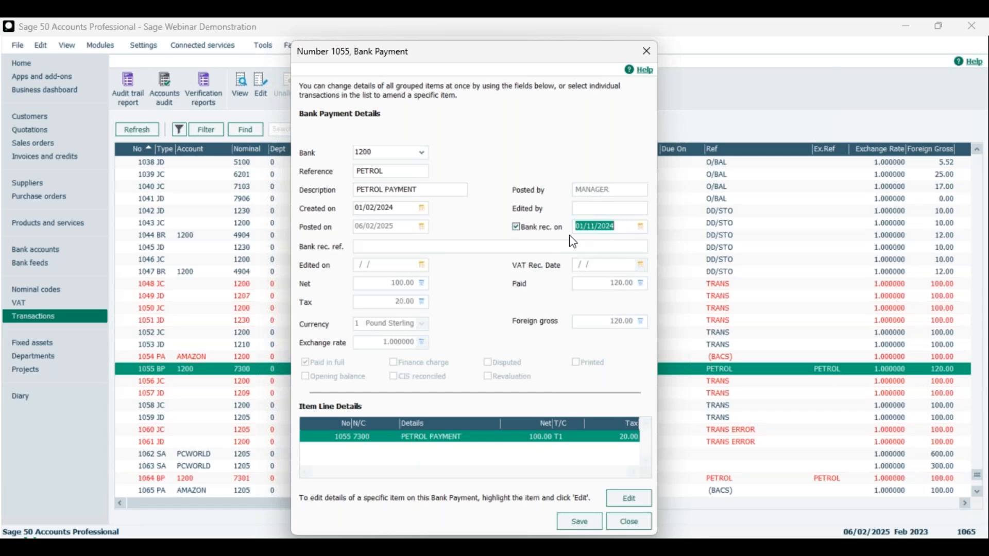
Step: Close bank payment 1055 without saving, discarding the reconciliation details entered
{"action": "left_click", "coordinate": [623, 531]}
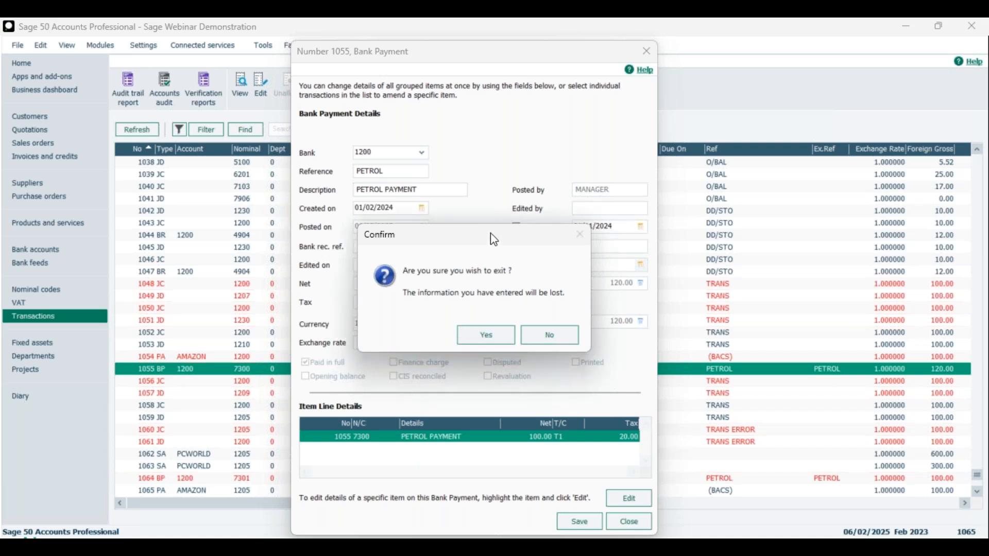
{"action": "left_click_drag", "start_coordinate": [490, 233], "coordinate": [466, 220]}
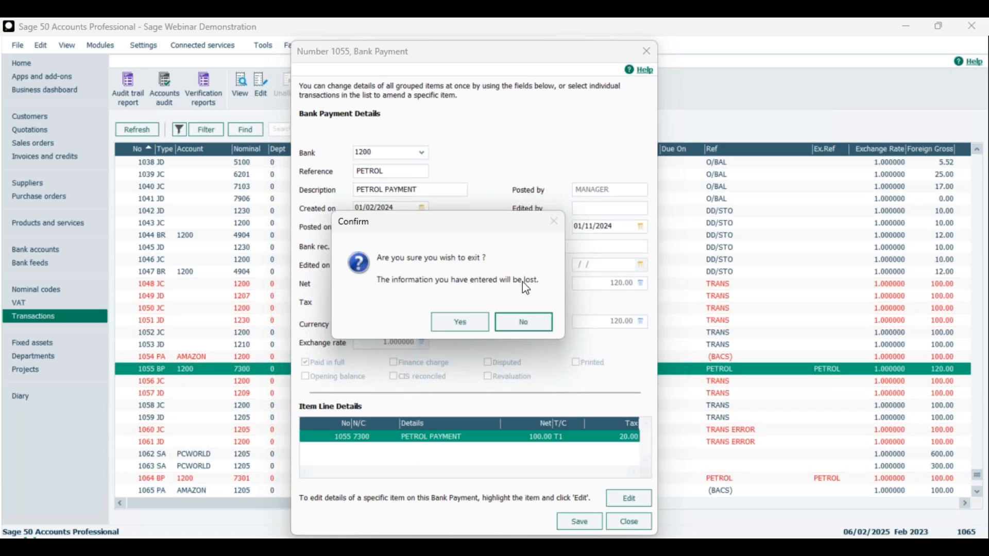
{"action": "left_click", "coordinate": [527, 321]}
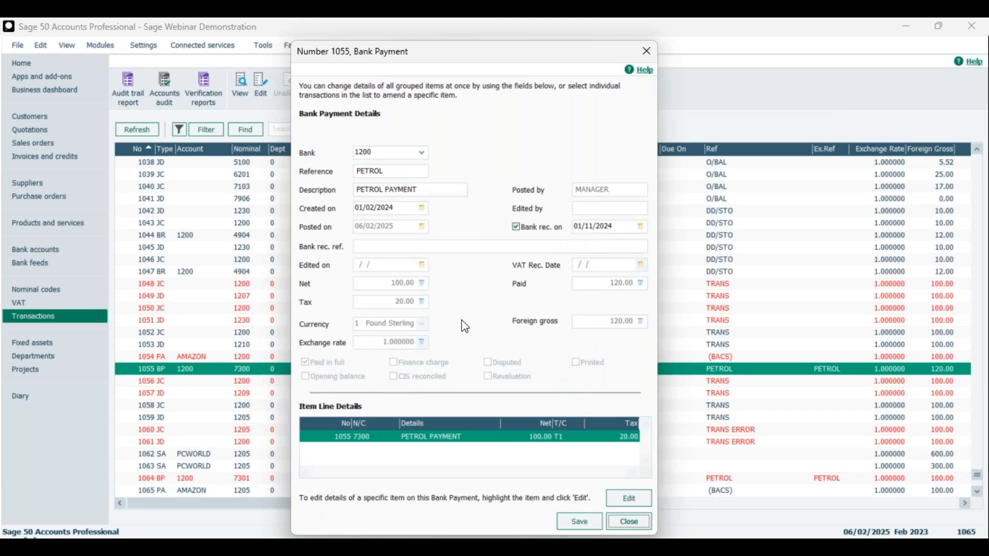
{"action": "left_click", "coordinate": [638, 523]}
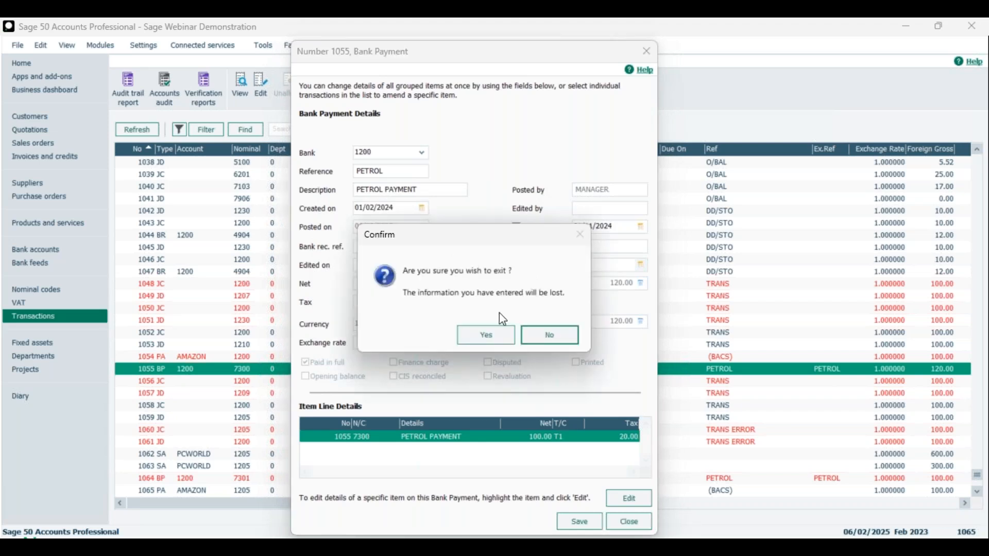
{"action": "left_click", "coordinate": [503, 339]}
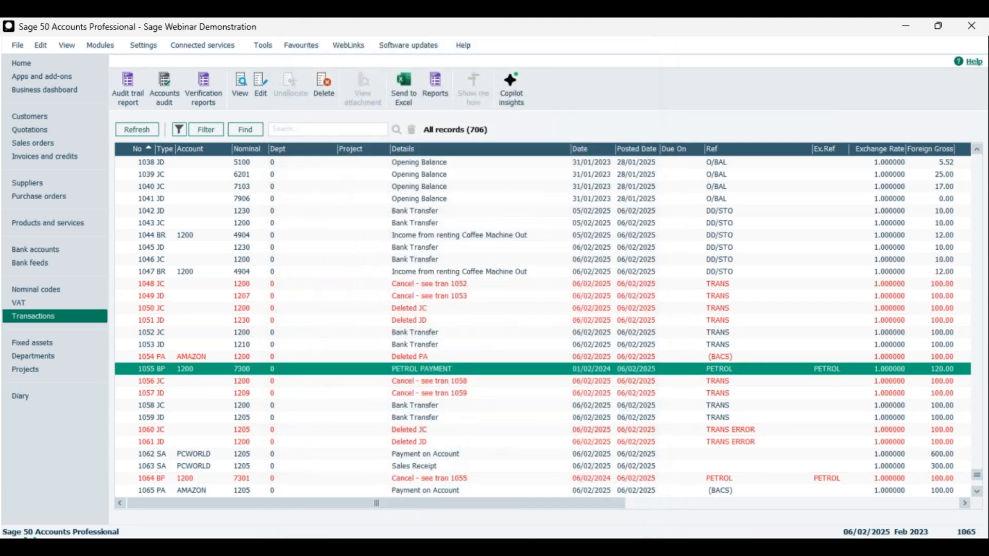